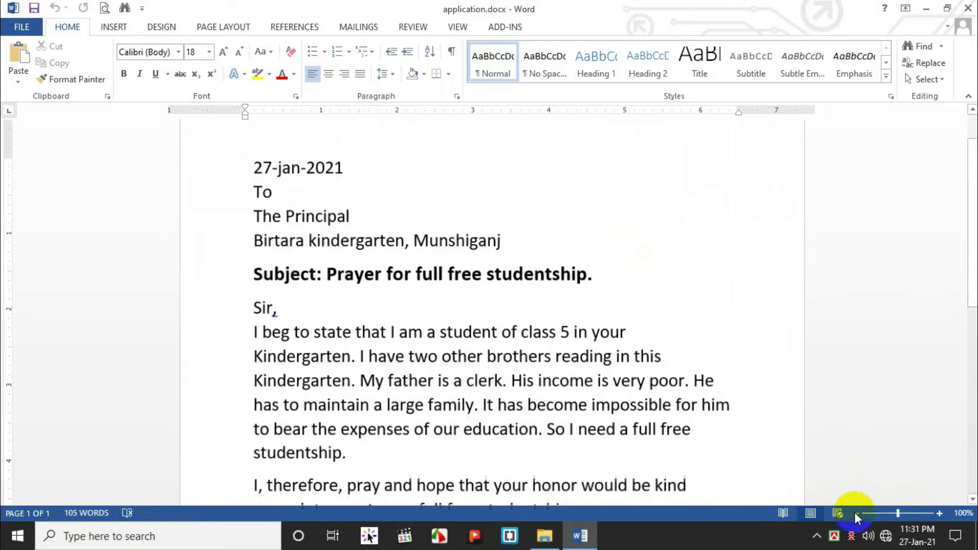
- Examine the full application letter in application.docx, from the date line to the class and roll number line
scroll(550, 315, "down", 3)
scroll(548, 314, "down", 3)
scroll(546, 312, "up", 4)
scroll(506, 309, "down", 3)
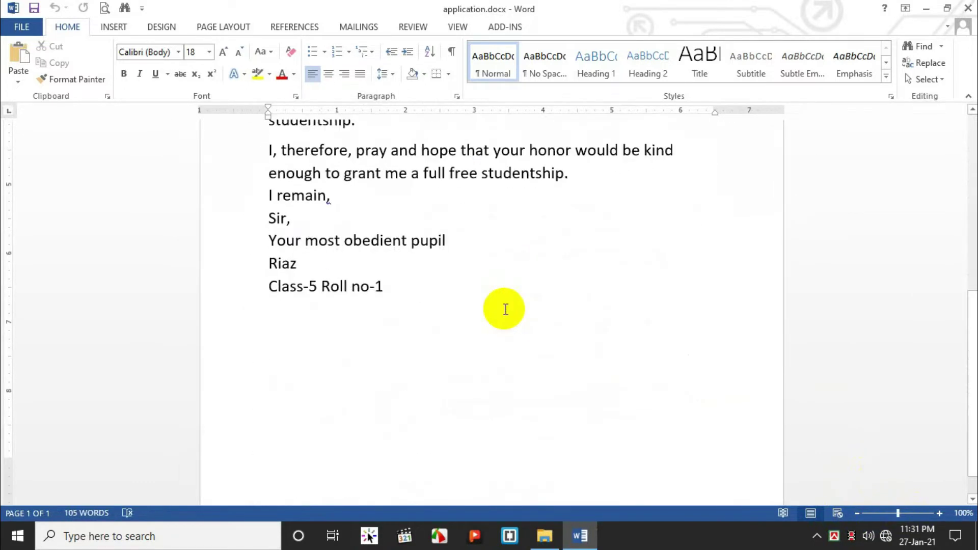
scroll(504, 309, "up", 5)
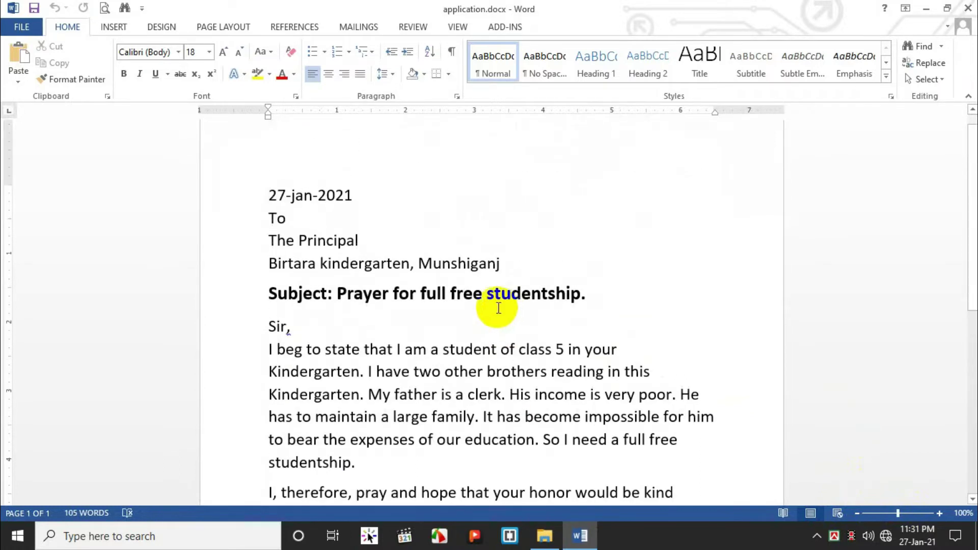
scroll(531, 279, "down", 3)
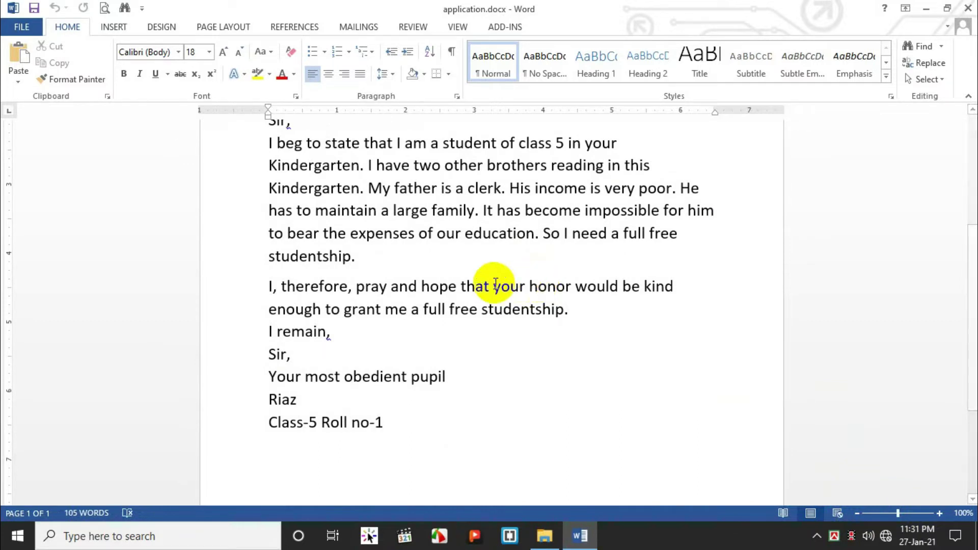
scroll(494, 250, "down", 3)
scroll(499, 253, "up", 2)
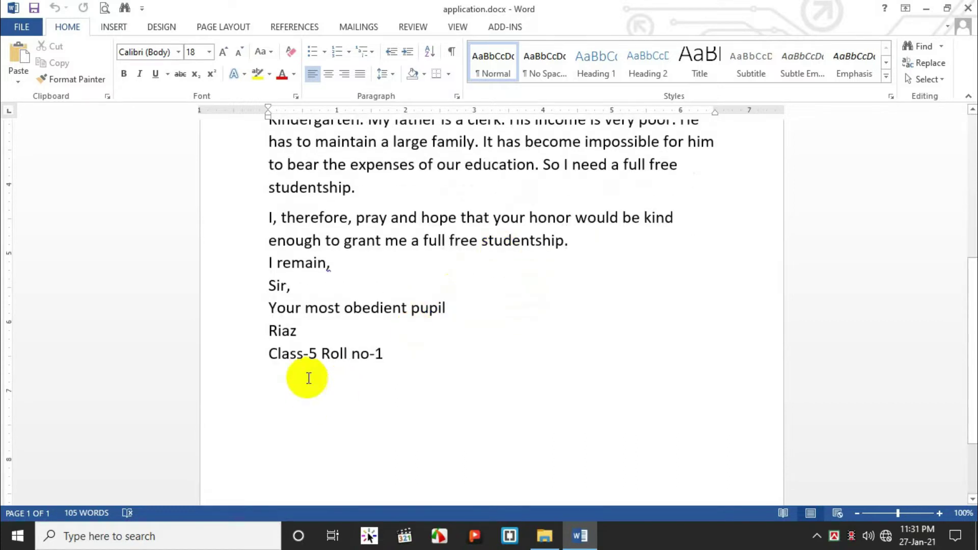
- Highlight "Roll no-1" in yellow in the letter's last line
left_click_drag(323, 354, 406, 356)
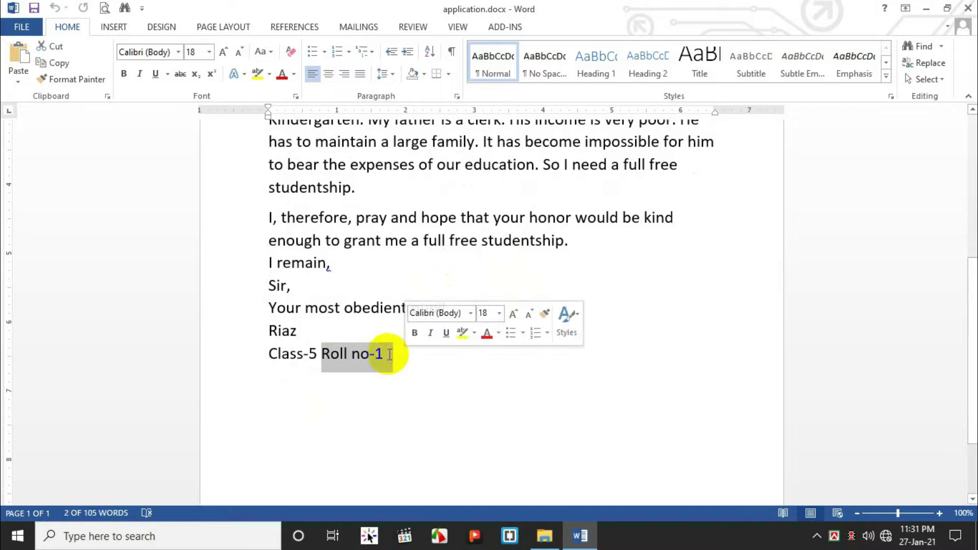
left_click(388, 353)
left_click_drag(321, 354, 402, 351)
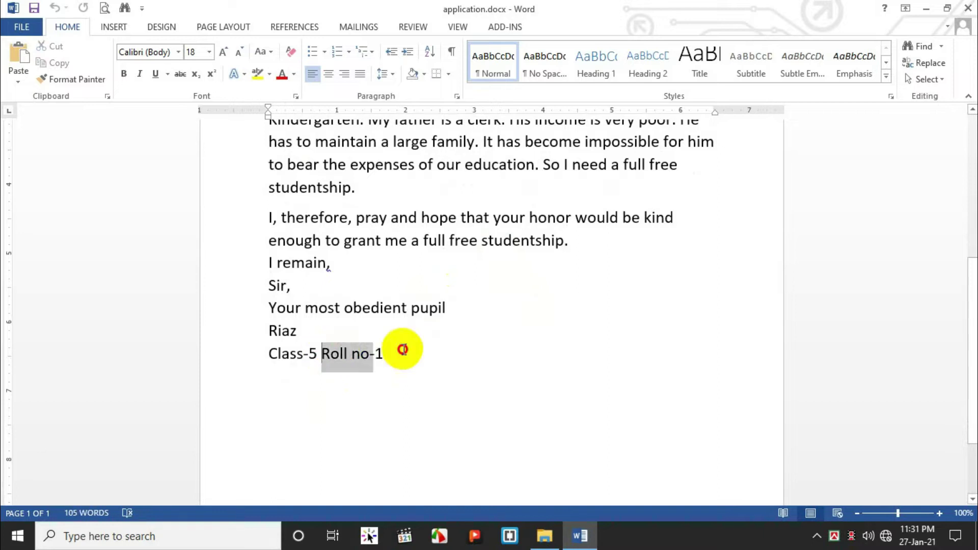
left_click(258, 74)
left_click(383, 361)
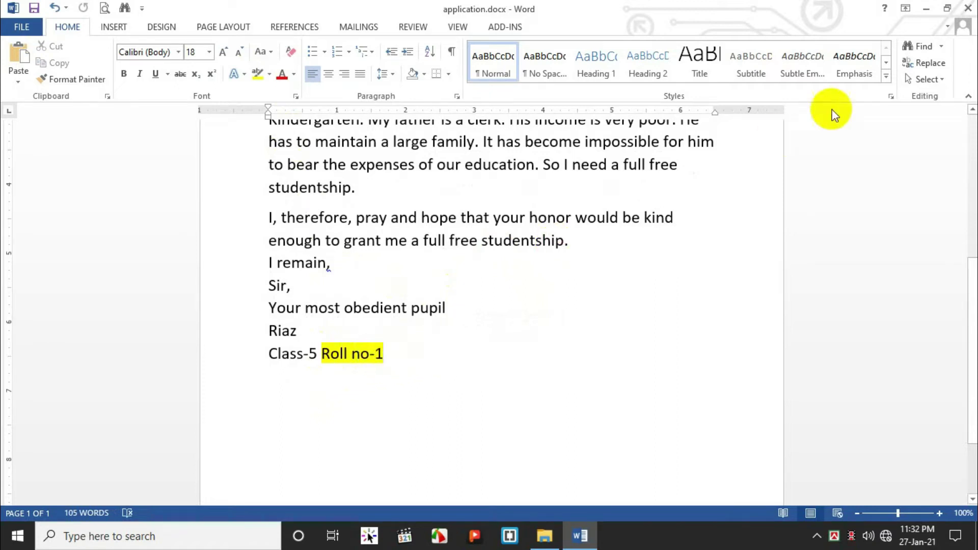
- Close application.docx without saving the changes and refresh the record folder in File Explorer
left_click(968, 8)
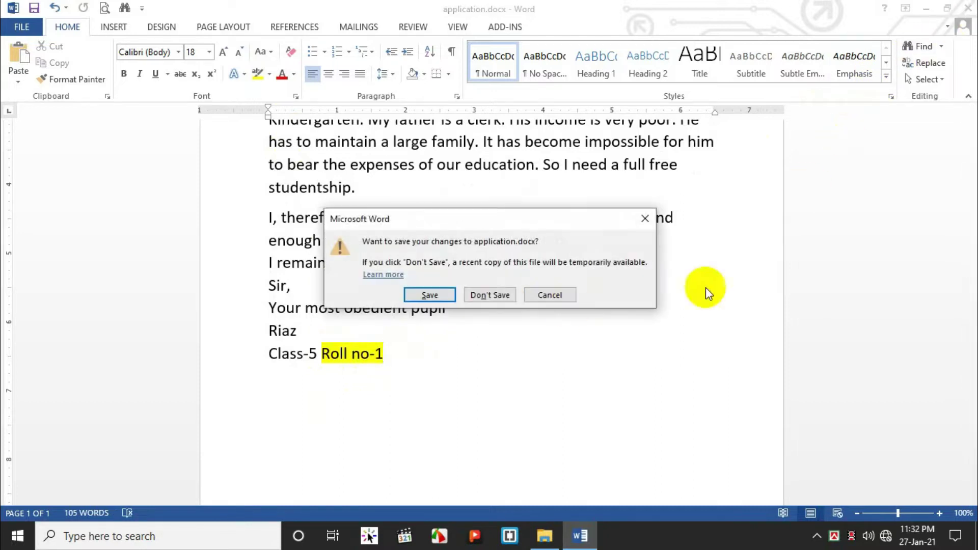
left_click(491, 296)
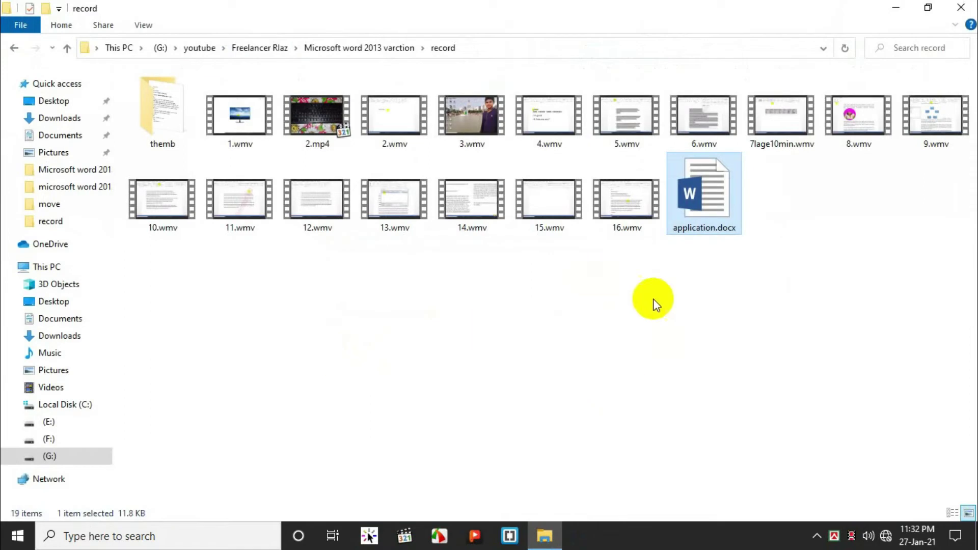
right_click(808, 258)
left_click(825, 316)
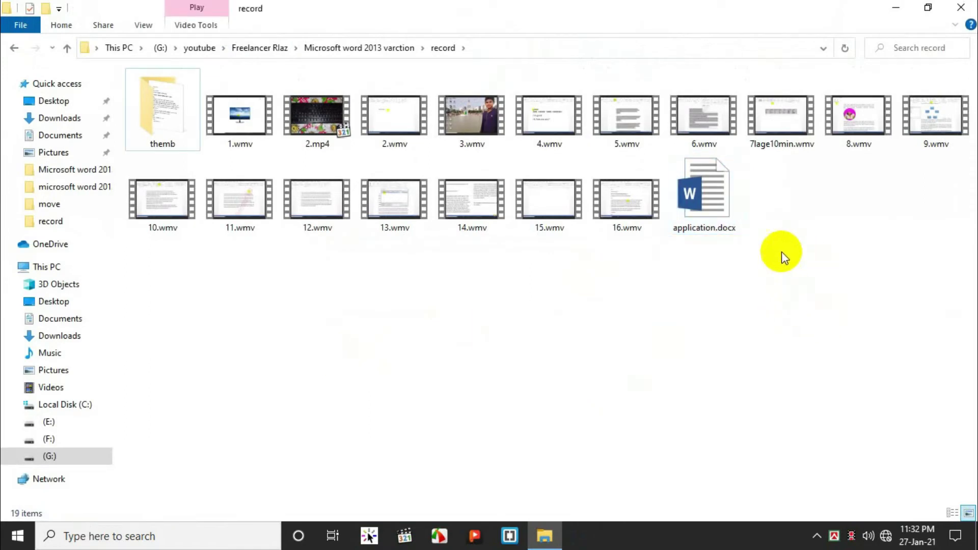
- Create a new Microsoft Word document in the record folder, keeping the default file name
right_click(798, 196)
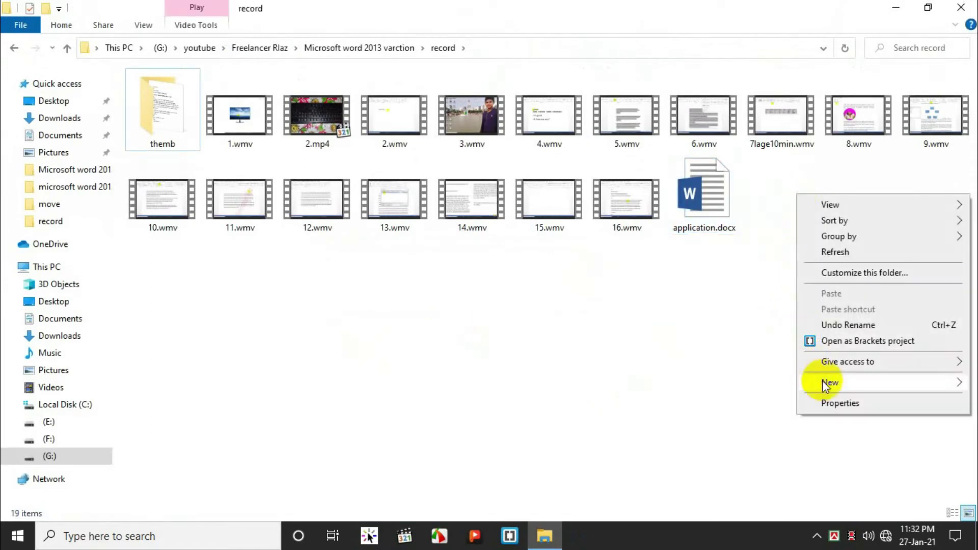
mouse_move(827, 386)
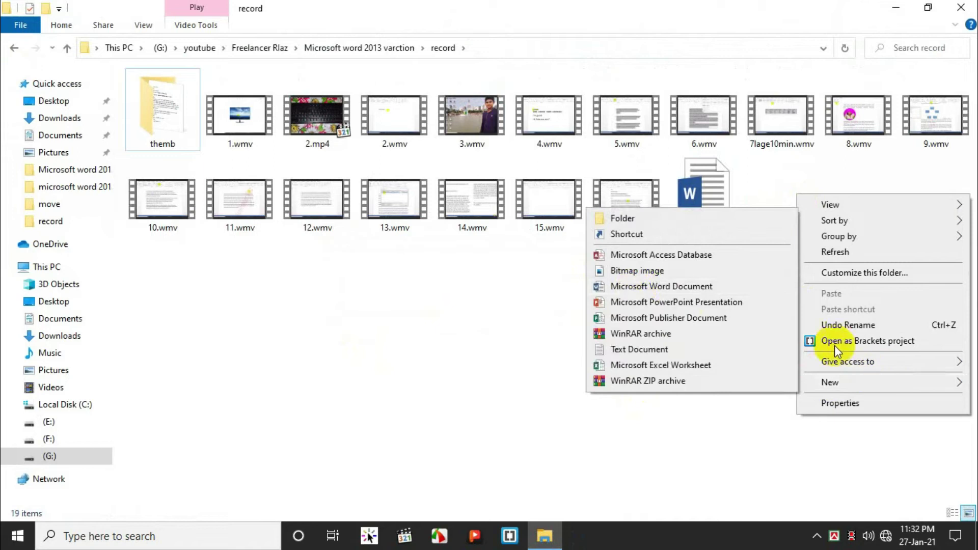
left_click(625, 289)
key("Return")
- Delete the newly created Word document from the record folder
left_click(820, 235)
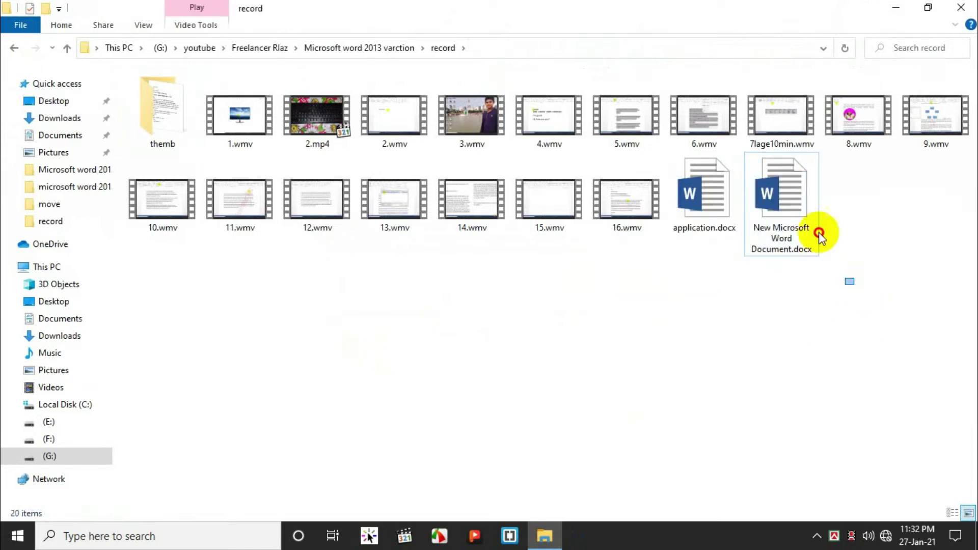
left_click(820, 234)
key("Delete")
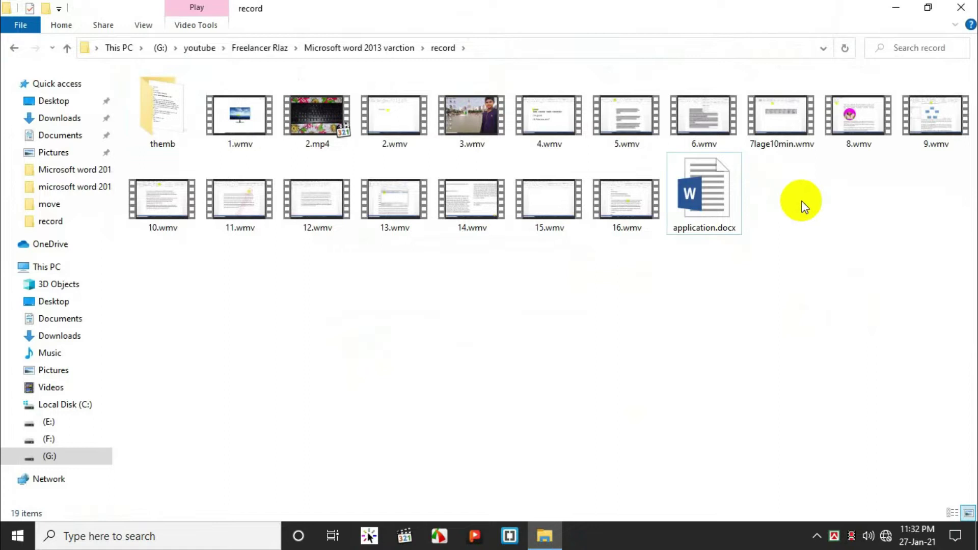
- Refresh the record folder and open application.docx in Word
right_click(798, 249)
left_click(818, 308)
left_click(714, 189)
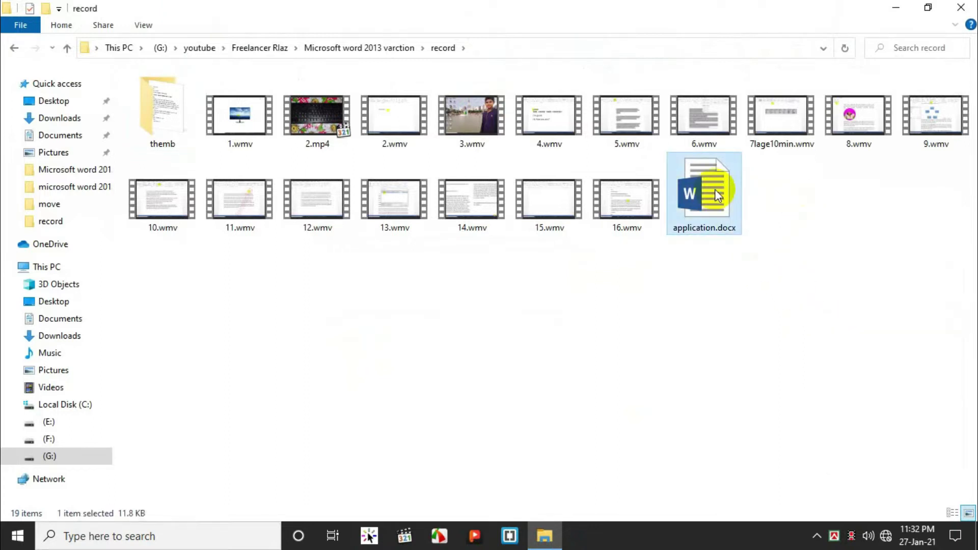
double_click(714, 189)
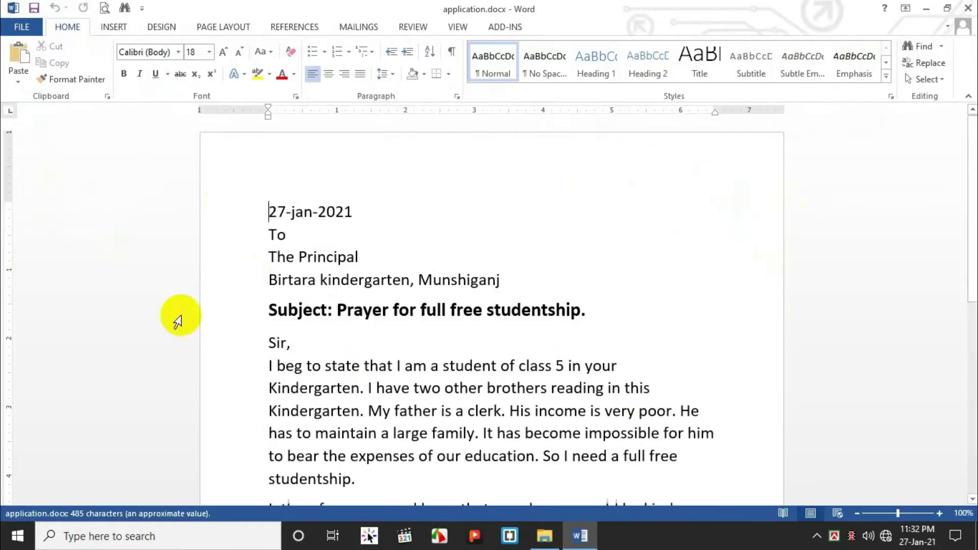
- Create a blank document alongside the open application.docx and check both document windows
left_click(30, 29)
left_click(30, 90)
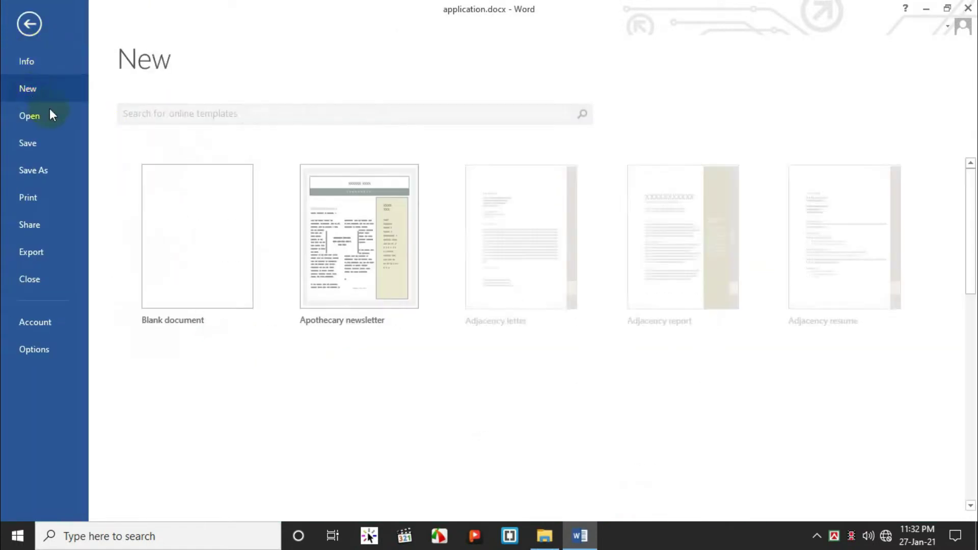
left_click(191, 217)
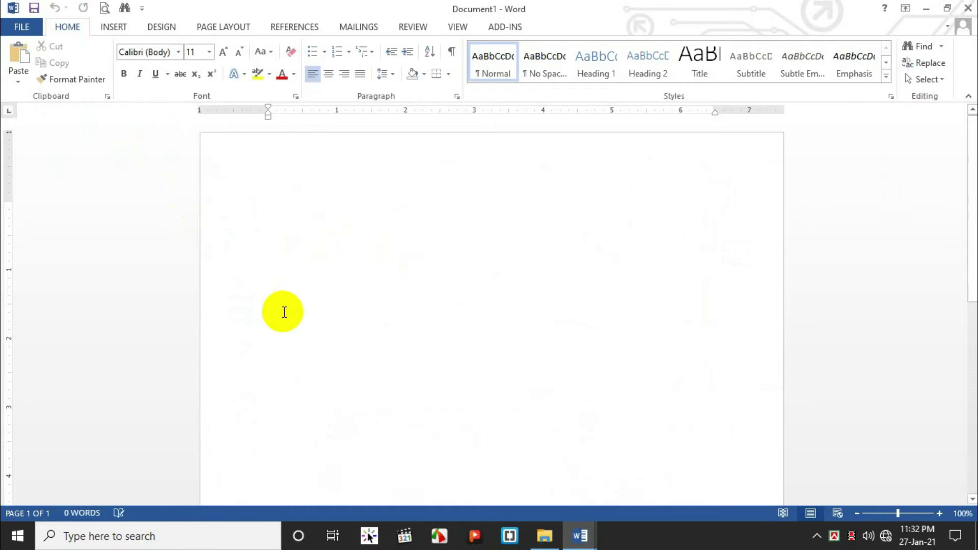
mouse_move(586, 535)
left_click(517, 461)
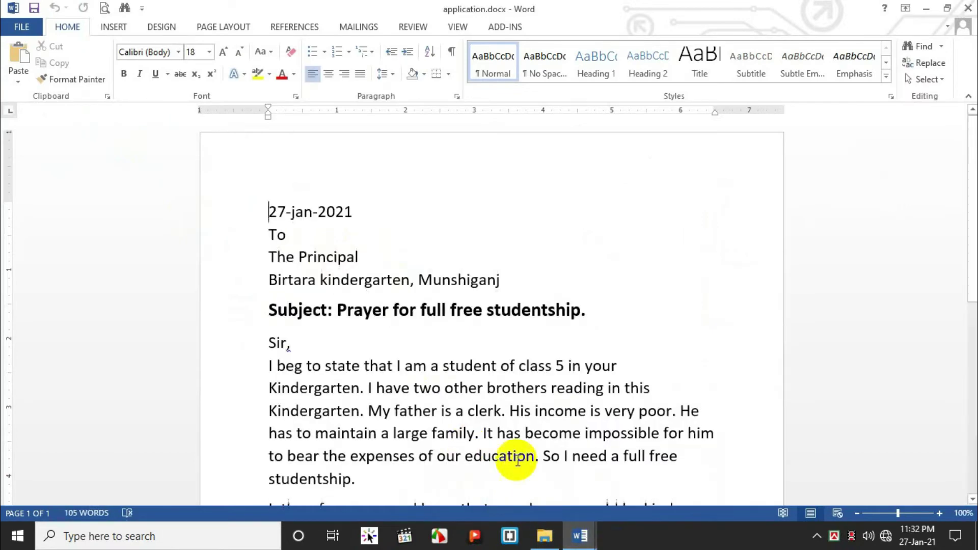
left_click(641, 501)
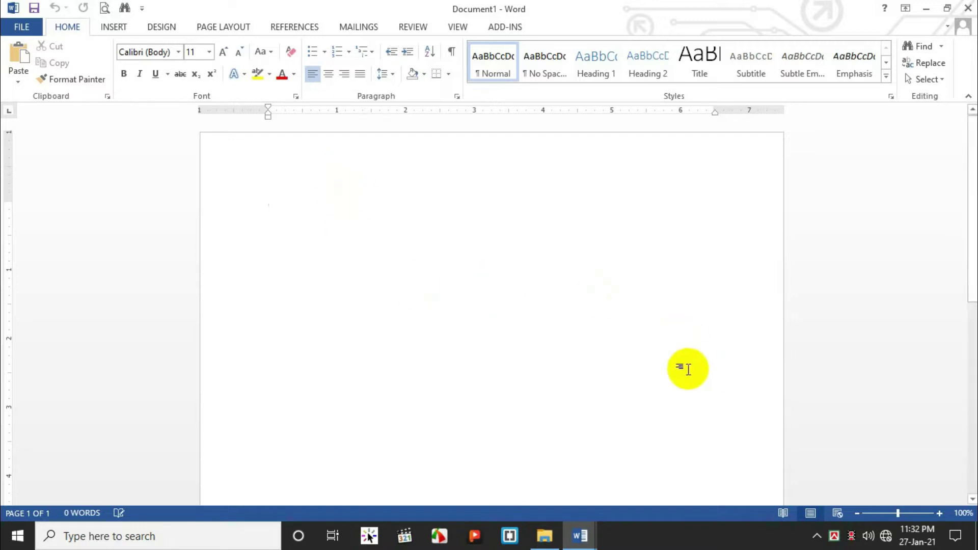
- Show the Bengali keyboard tool as a topbar and set its typing mode to Bijoy Classic
right_click(834, 535)
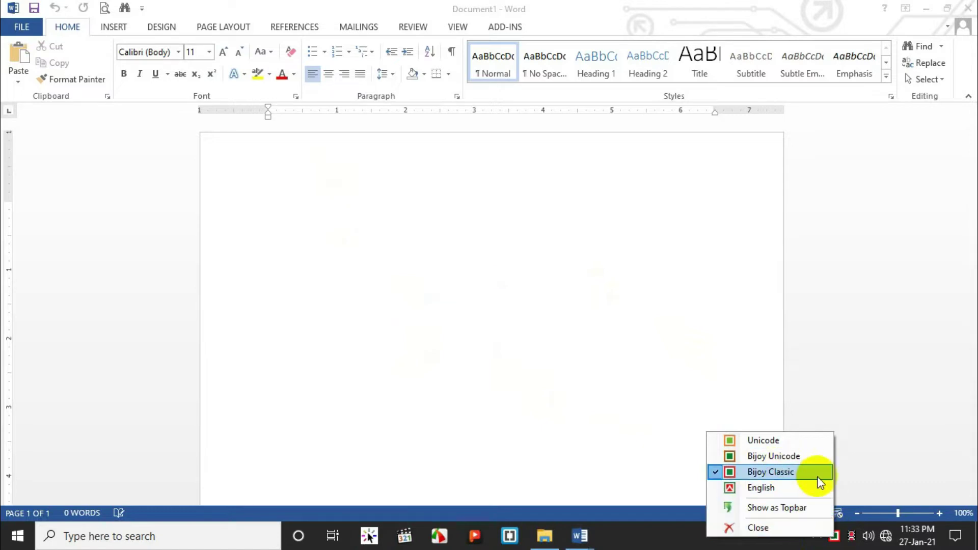
left_click(799, 507)
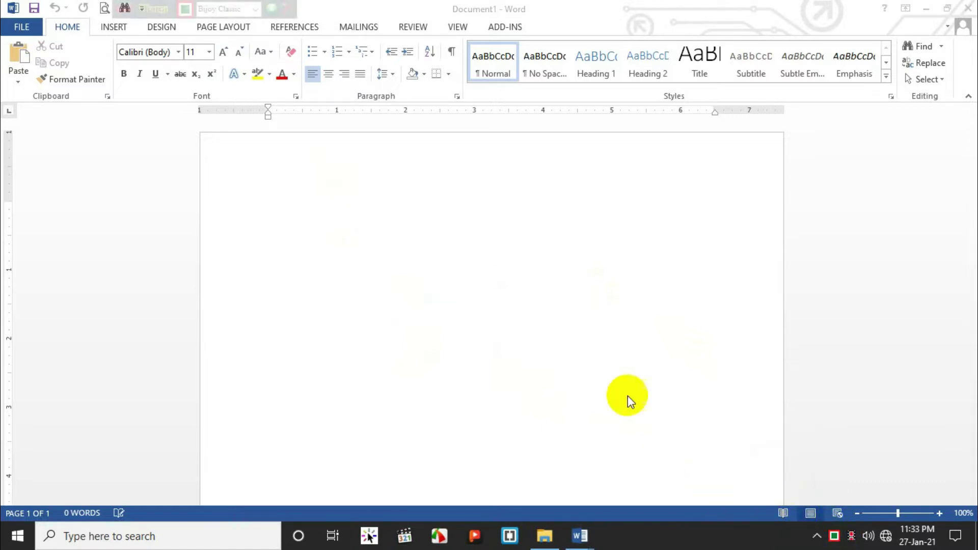
left_click(185, 9)
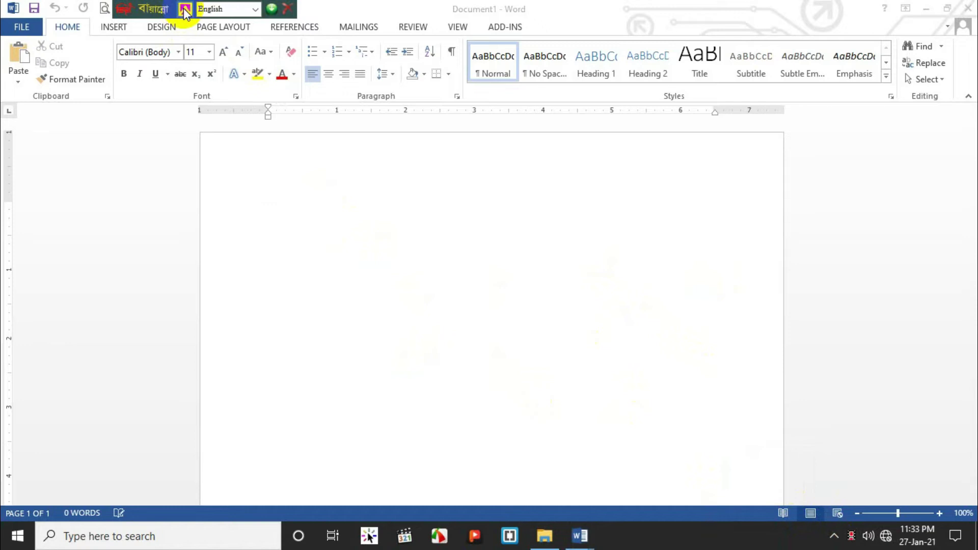
left_click(255, 9)
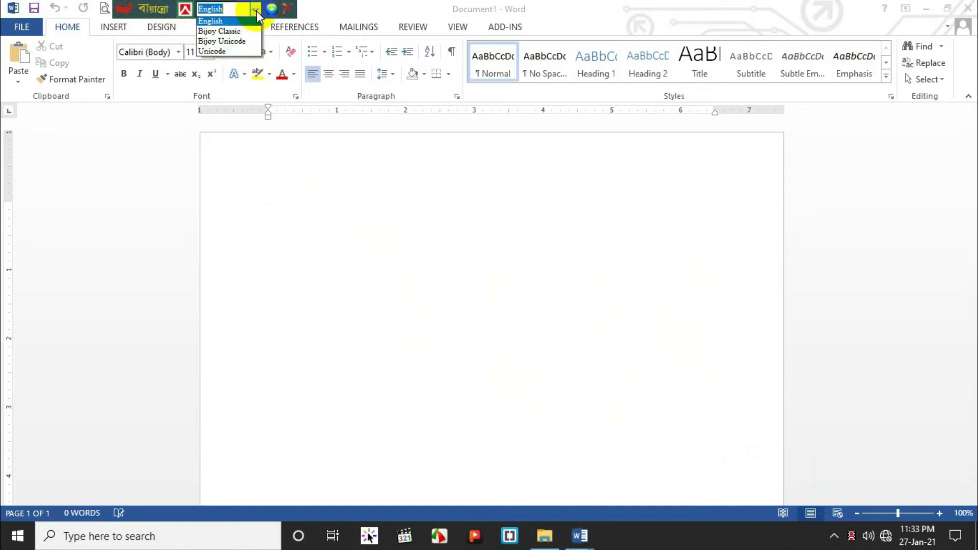
left_click(185, 10)
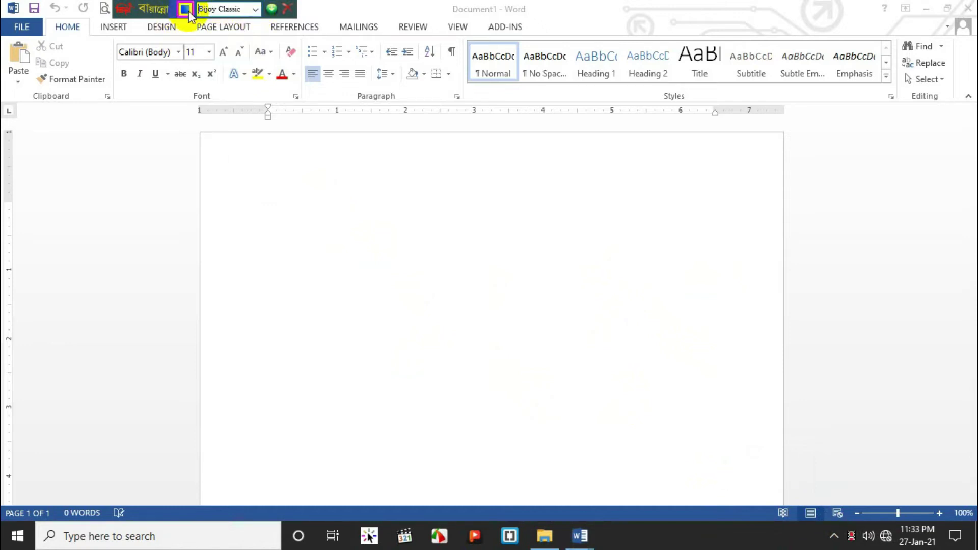
left_click(254, 9)
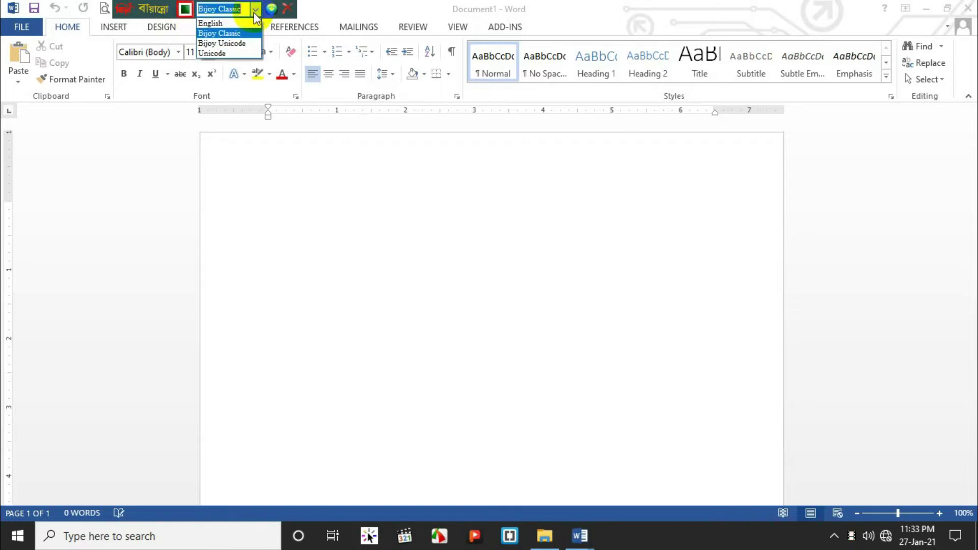
left_click(225, 35)
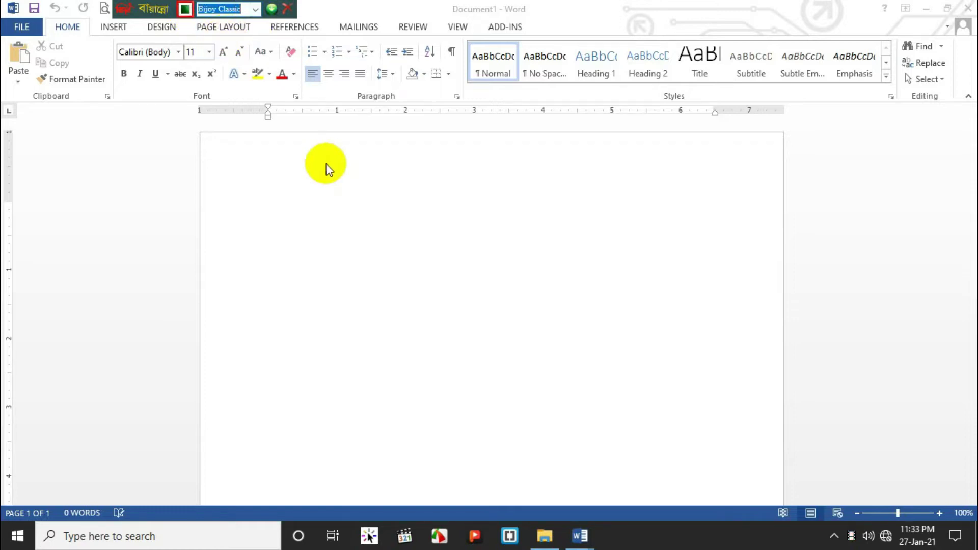
- Set the font of the blank document to SutonnyMJ
left_click(177, 51)
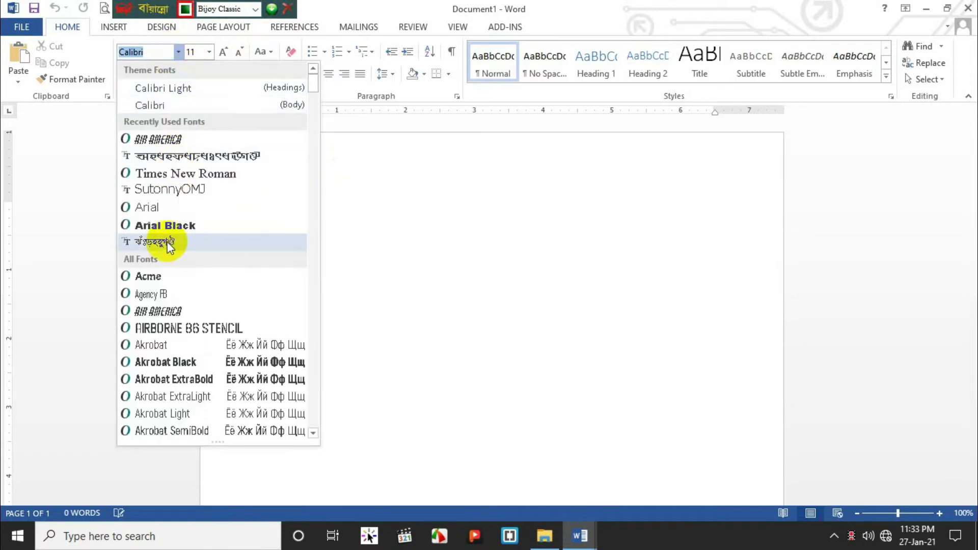
left_click(168, 244)
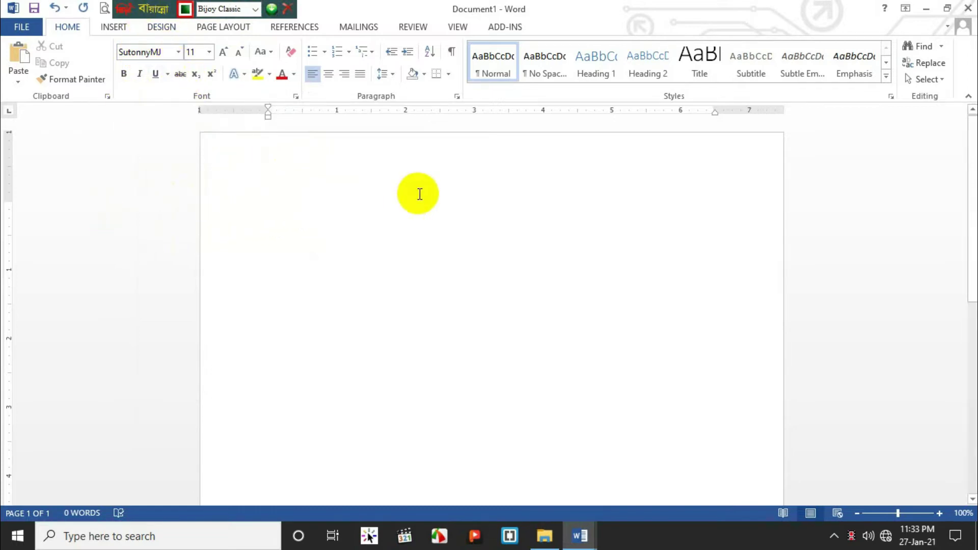
- Switch to application.docx and select the entire letter, from the date down to the class and roll number line
left_click(580, 536)
left_click(549, 503)
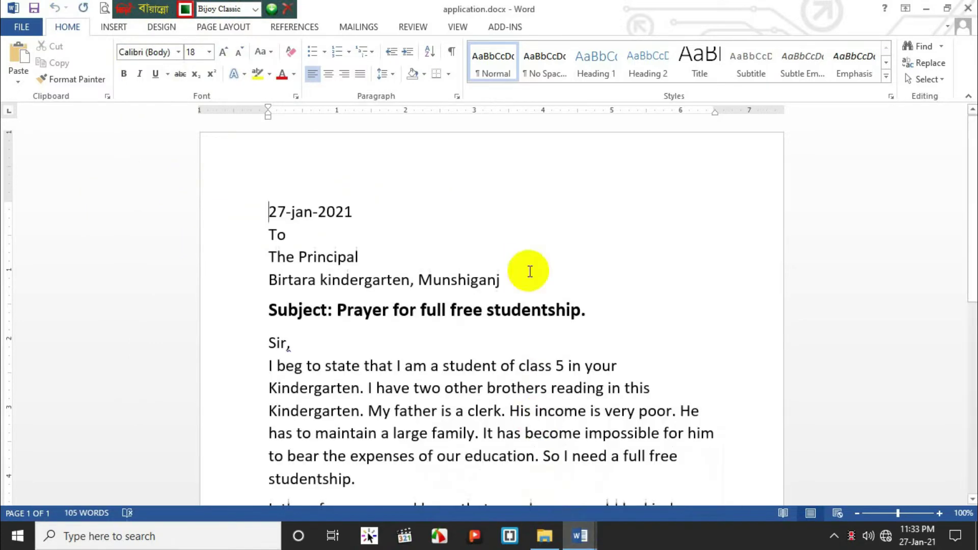
scroll(387, 306, "down", 4)
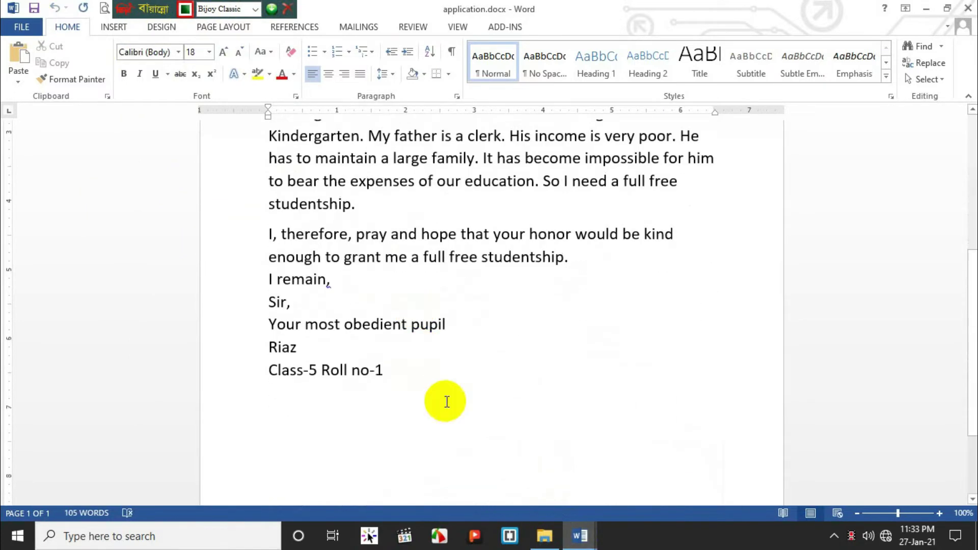
scroll(264, 312, "up", 3)
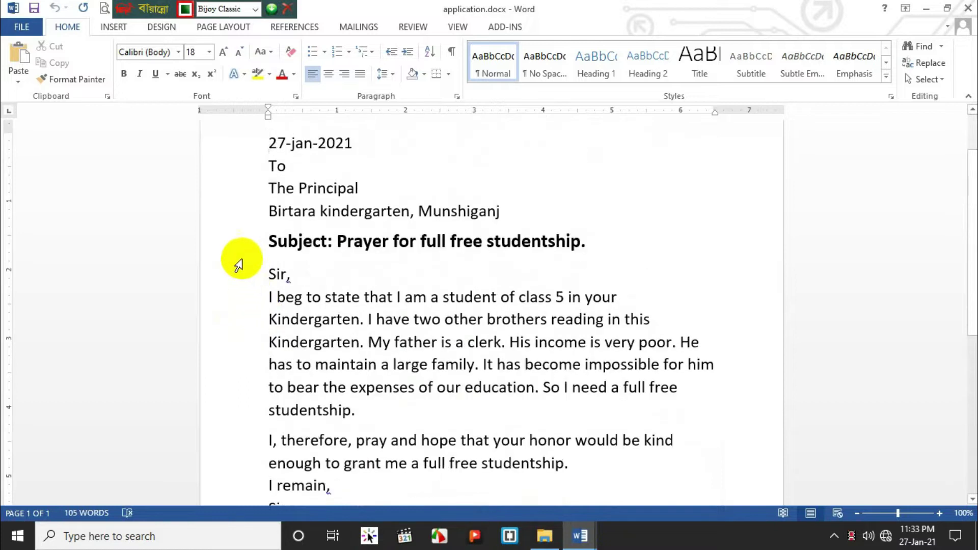
scroll(245, 255, "up", 2)
left_click(232, 291)
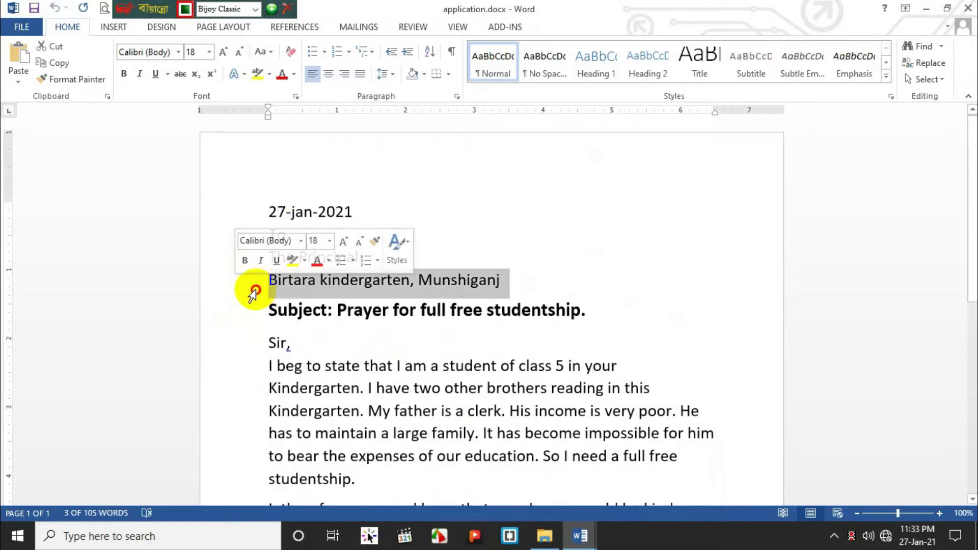
triple_click(252, 293)
scroll(515, 196, "down", 1)
scroll(515, 191, "down", 5)
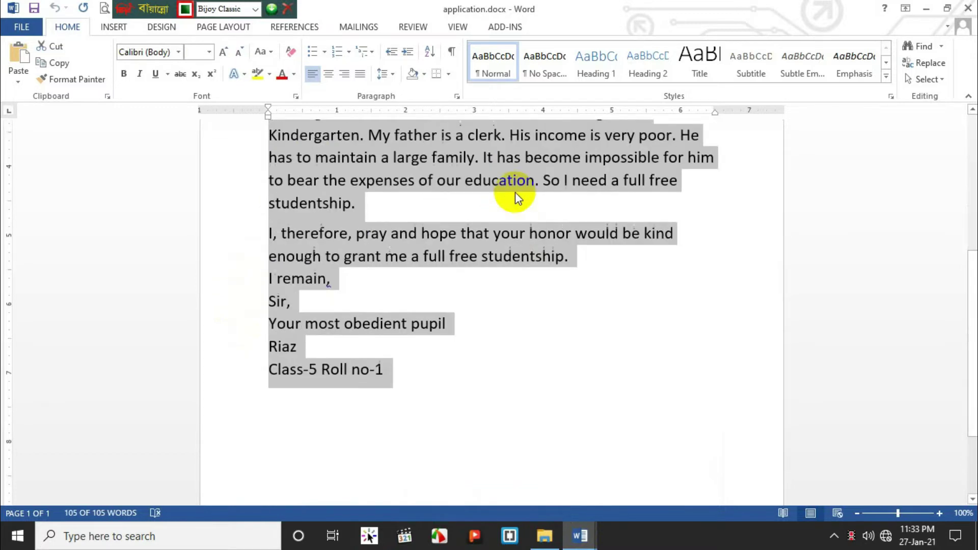
scroll(509, 233, "up", 4)
scroll(403, 232, "up", 1)
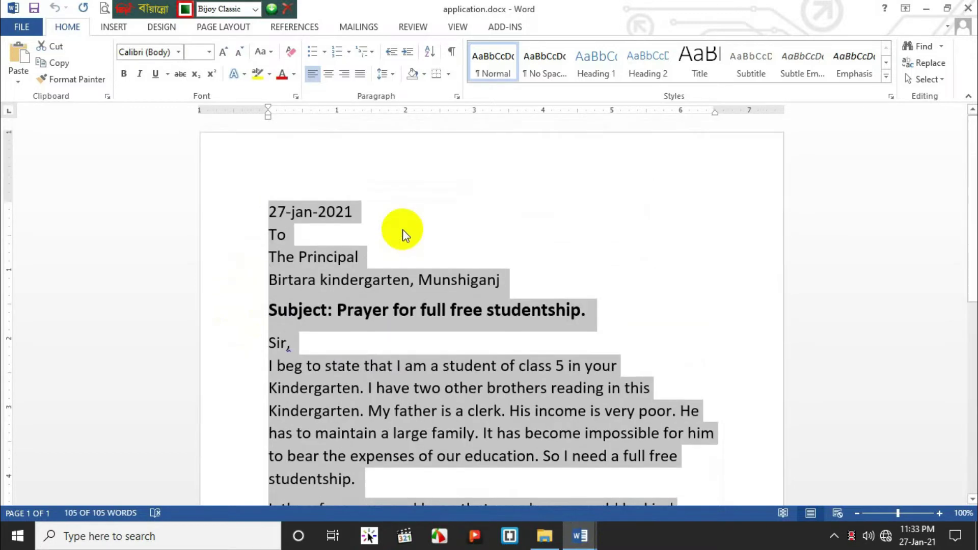
left_click(175, 53)
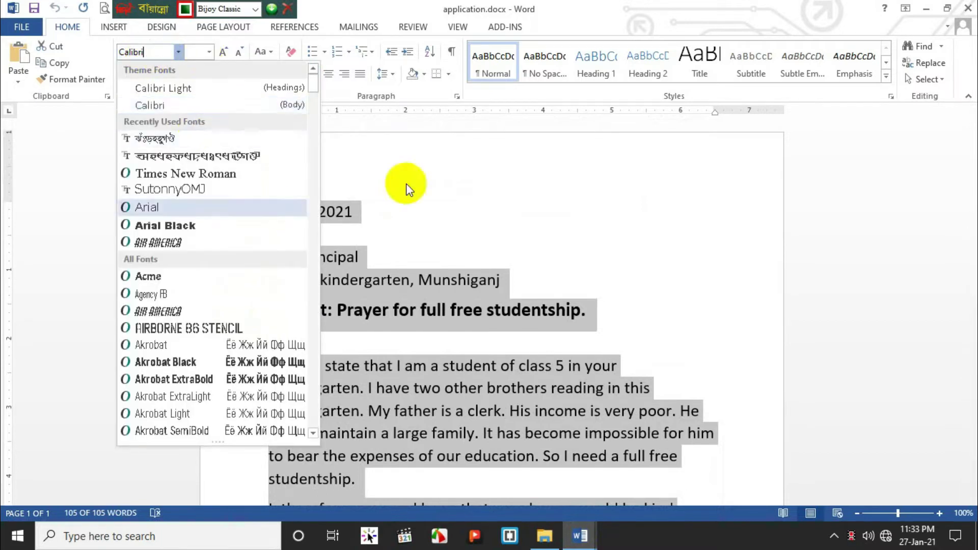
left_click(209, 134)
left_click(163, 58)
type("UngW")
key("BackSpace")
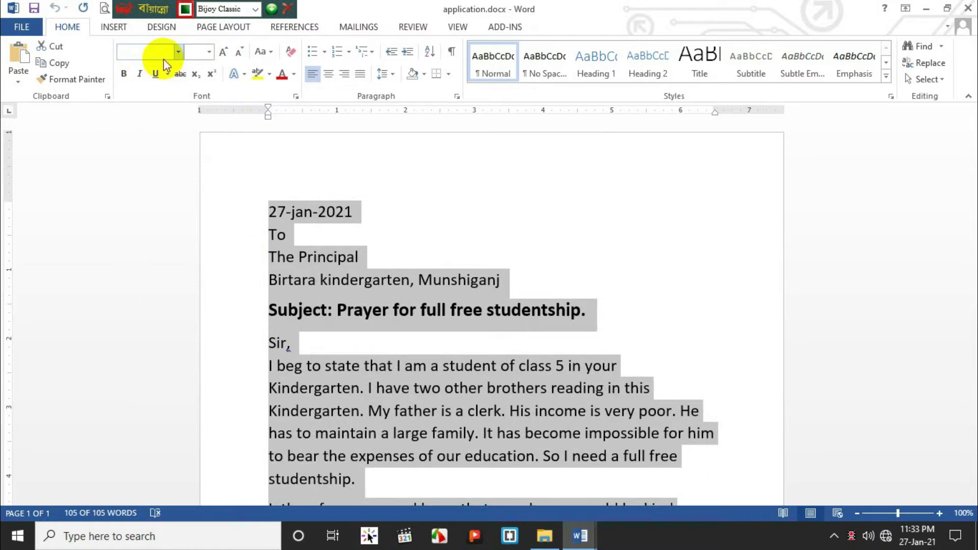
- Set the keyboard tool's typing mode to English and change the selected letter's font to Times New Roman
left_click(254, 9)
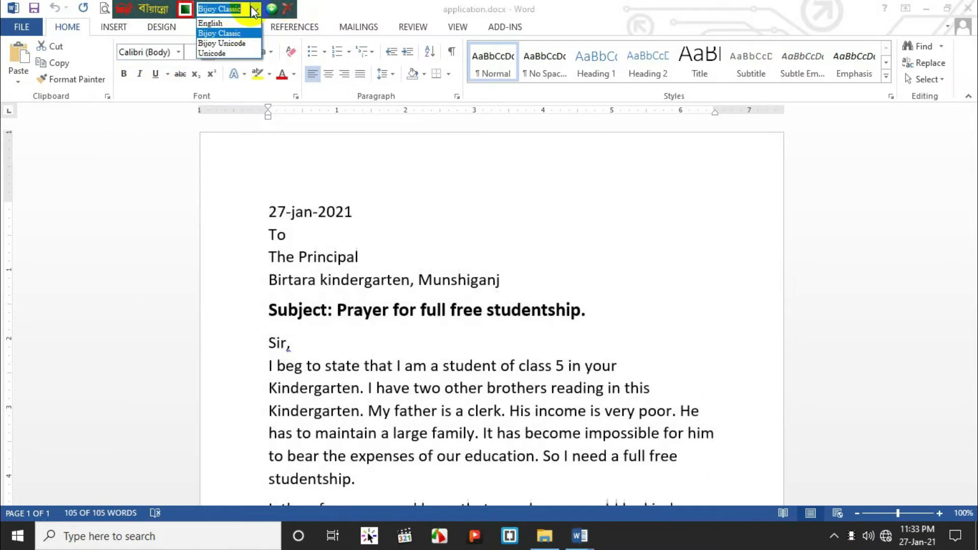
left_click(210, 23)
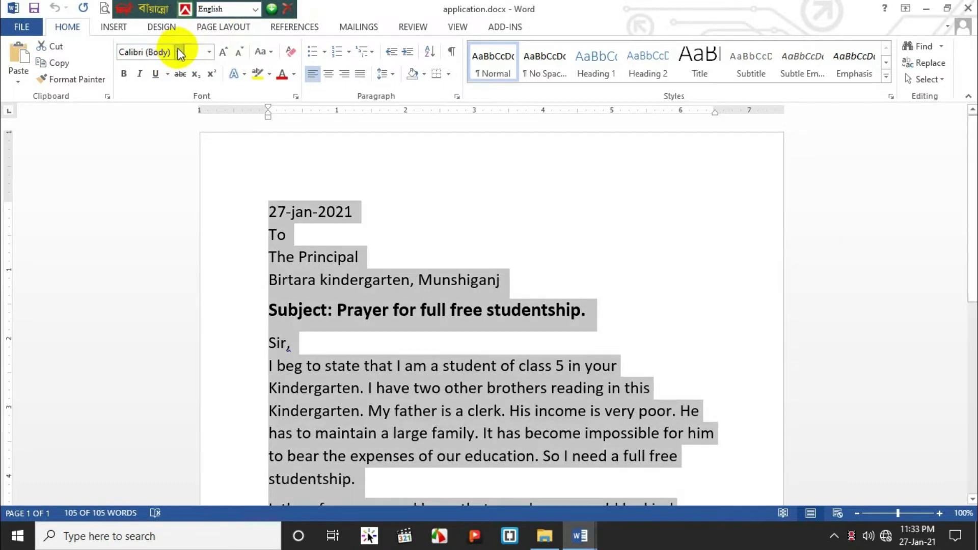
left_click(179, 51)
key("Down")
key("Down")
key("Down")
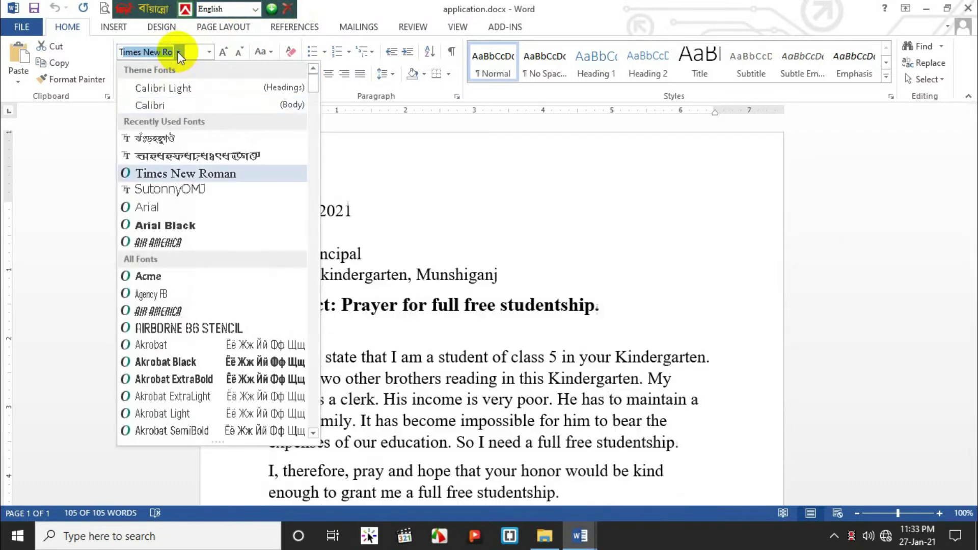
key("Return")
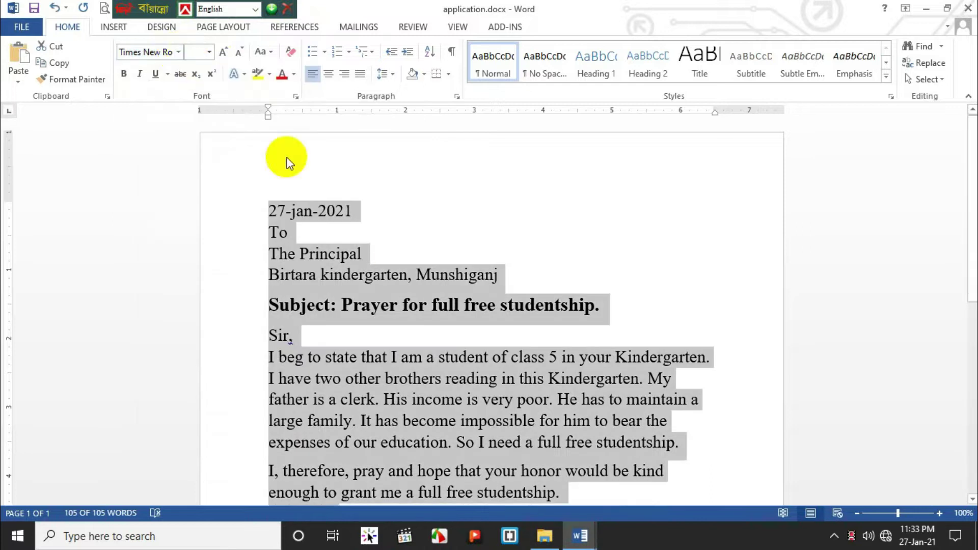
- Deselect the letter, check its new font through to the end, and save application.docx
left_click(646, 275)
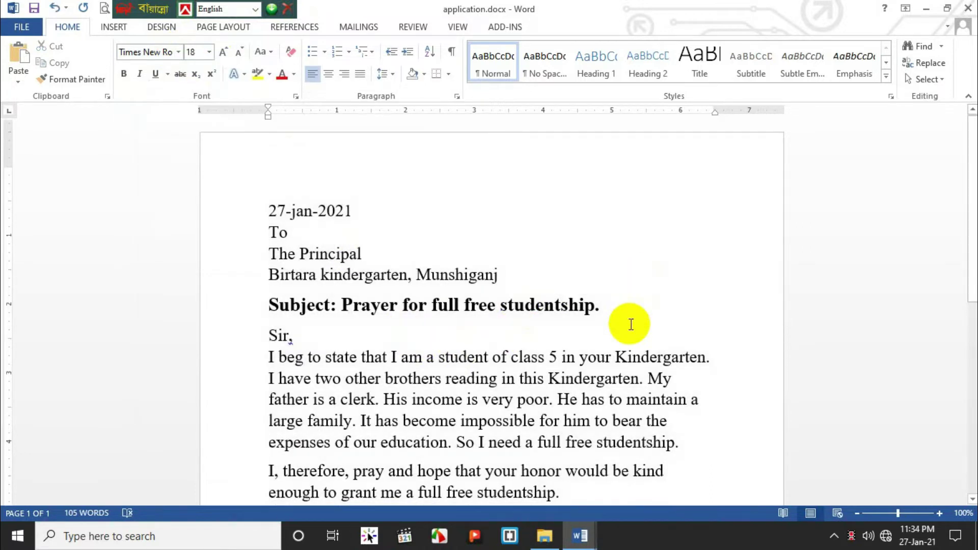
scroll(630, 324, "down", 1)
scroll(631, 324, "down", 2)
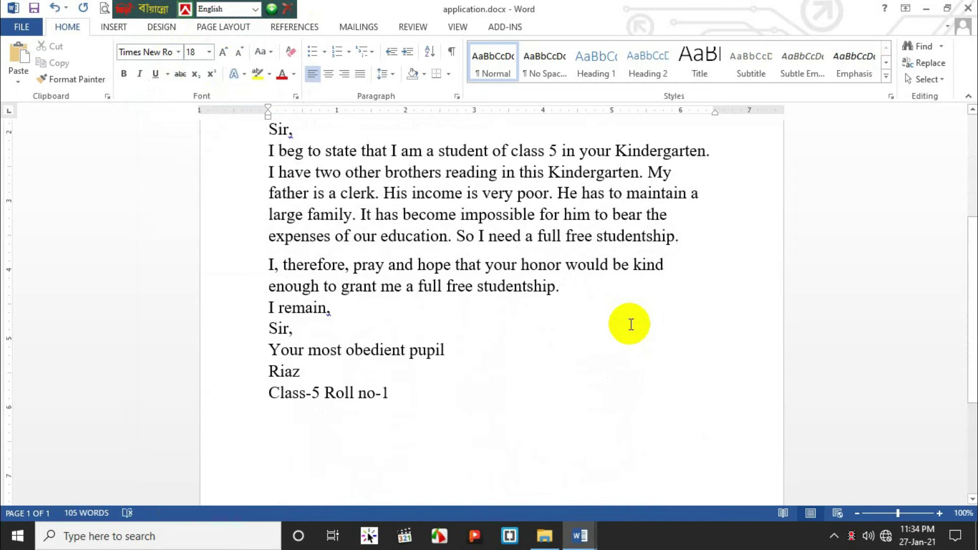
scroll(564, 324, "up", 2)
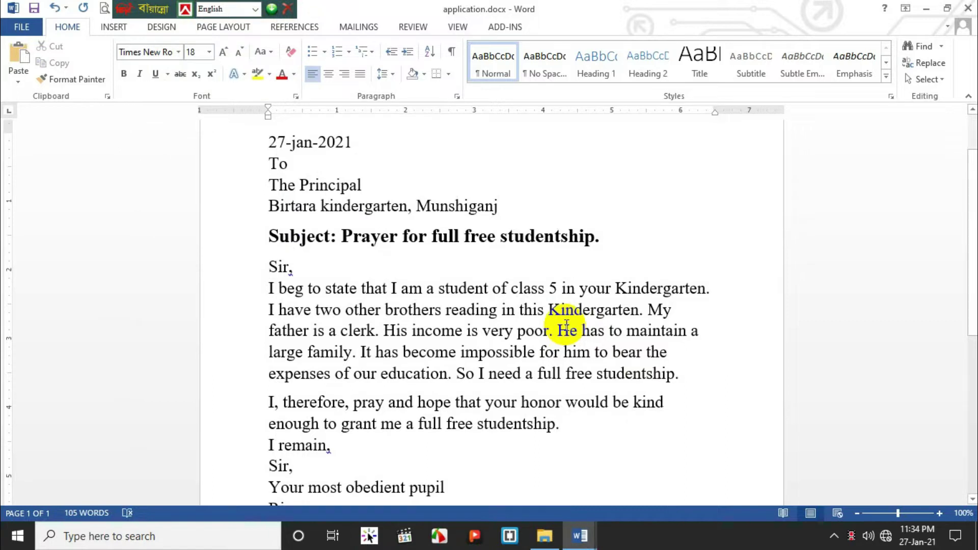
scroll(408, 278, "down", 1)
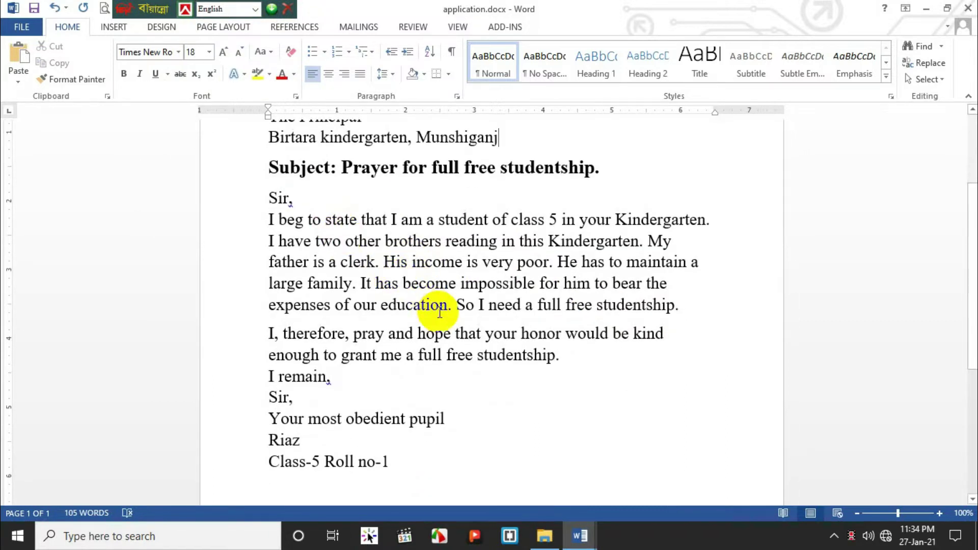
key("ctrl+s")
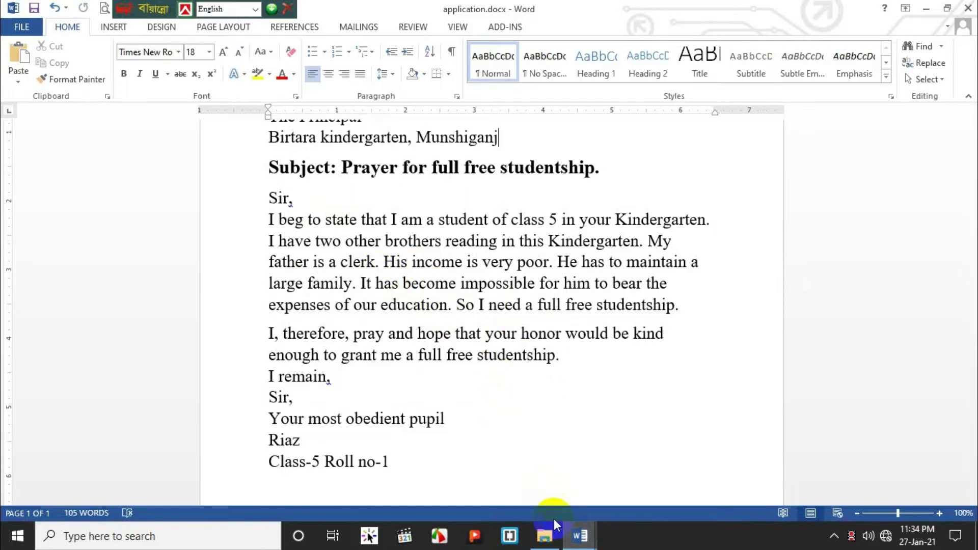
- Switch to the blank Document1 and set the keyboard tool's typing mode to Bijoy Classic
mouse_move(586, 539)
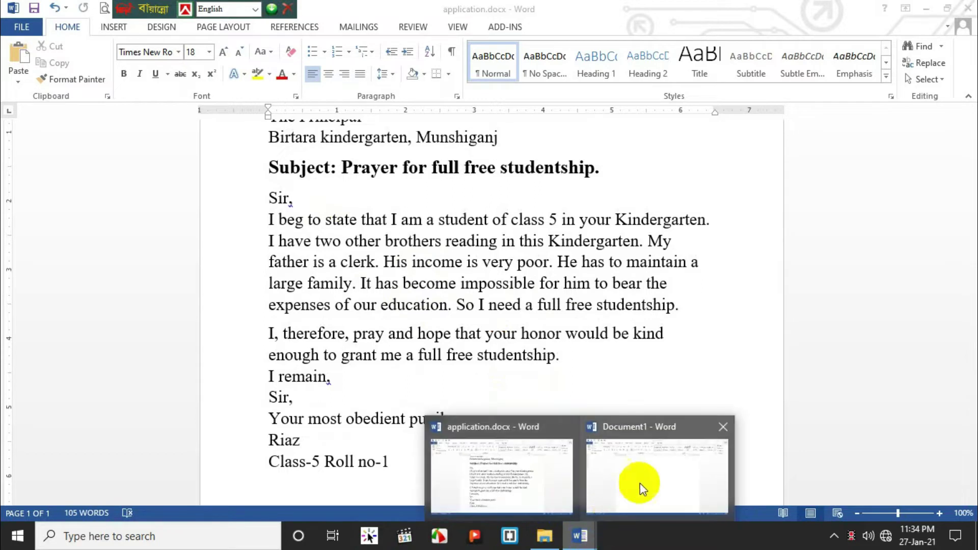
left_click(640, 482)
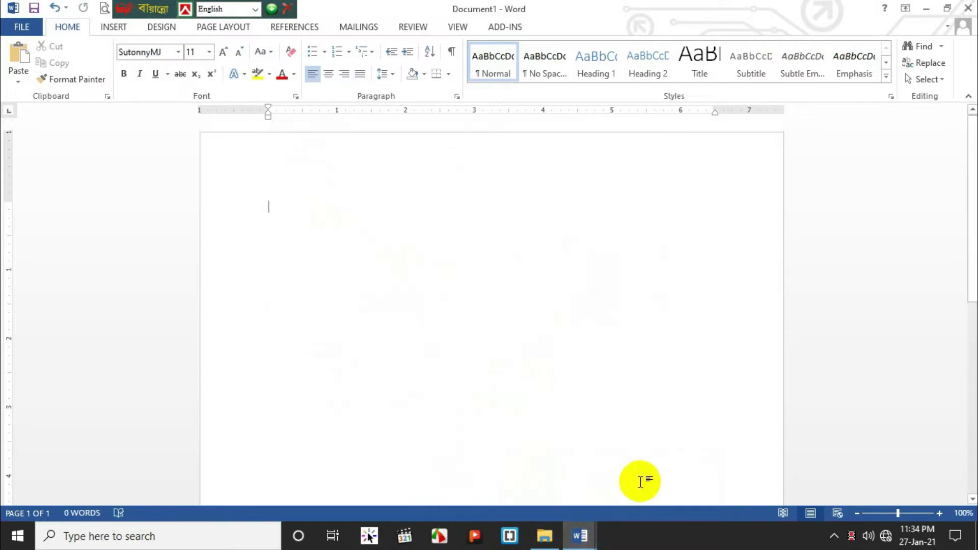
left_click(255, 9)
left_click(221, 34)
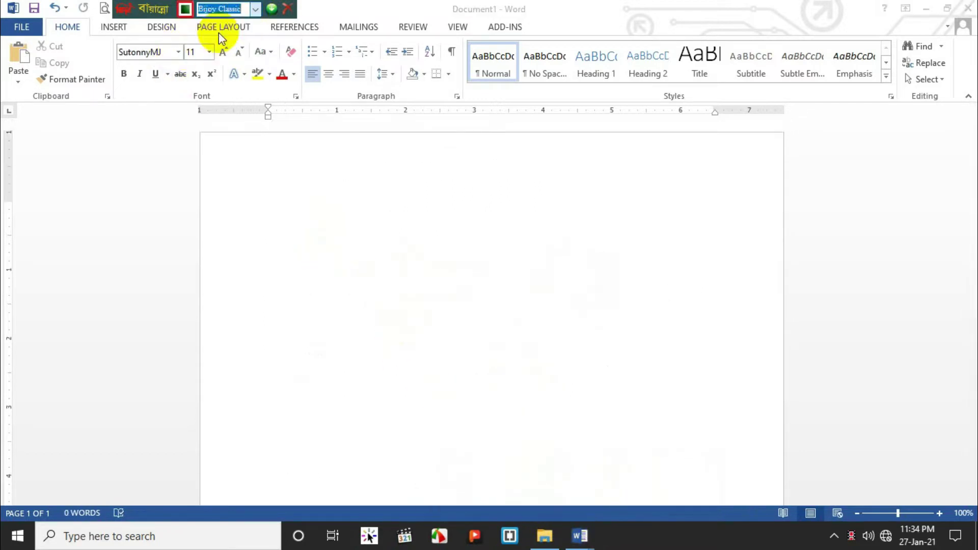
left_click(312, 198)
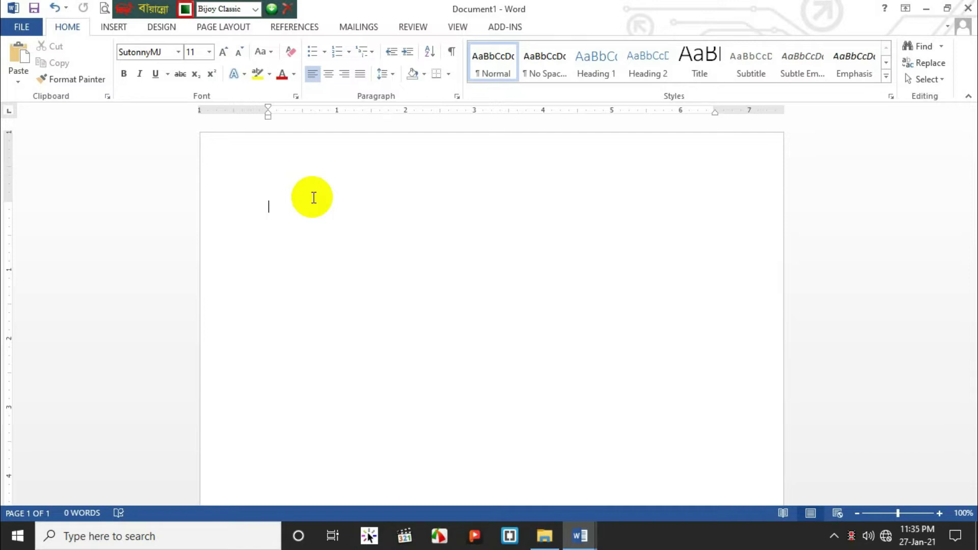
- Enter the heading চারিত্রিক সনদ পত্র in the blank document, setting its font size to 18
type("চাি")
left_click_drag(313, 200, 274, 203)
left_click(209, 53)
left_click(196, 168)
left_click(322, 206)
type("রি")
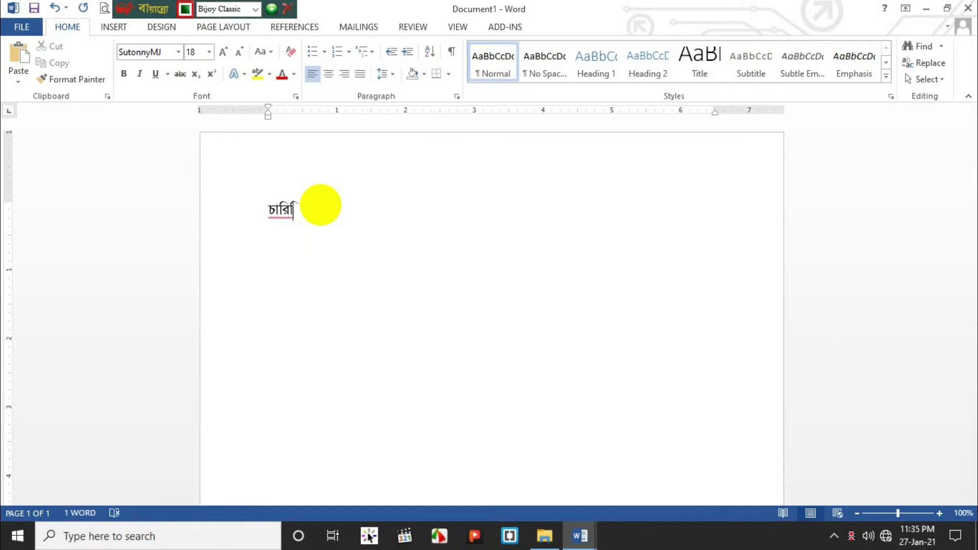
type("তয")
key("BackSpace")
key("BackSpace")
type("তি্রক সনদ")
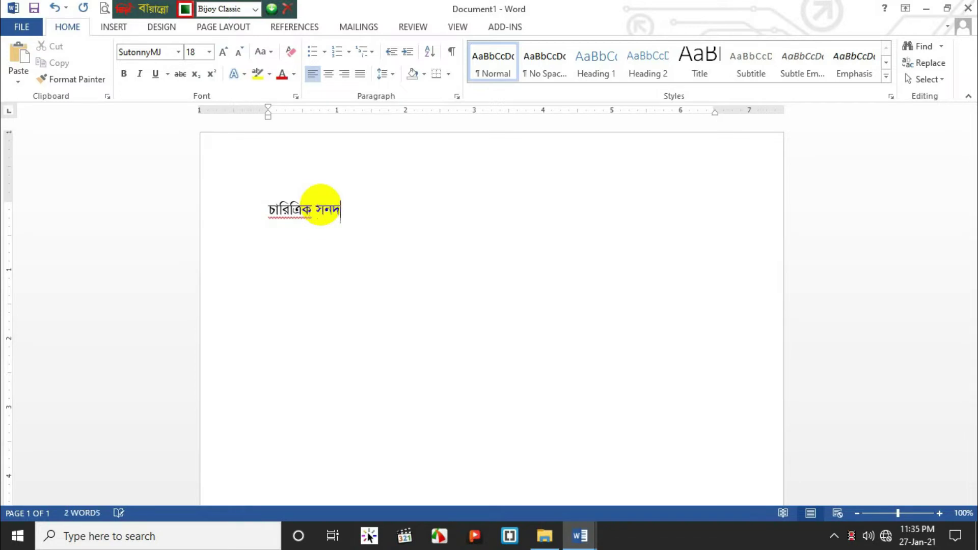
type(" পত্র")
- Begin a new paragraph below the heading with the text আমি এই মর্মে প্রত্যয়ন করিতেছি যে ..
key("Return")
type("আমি")
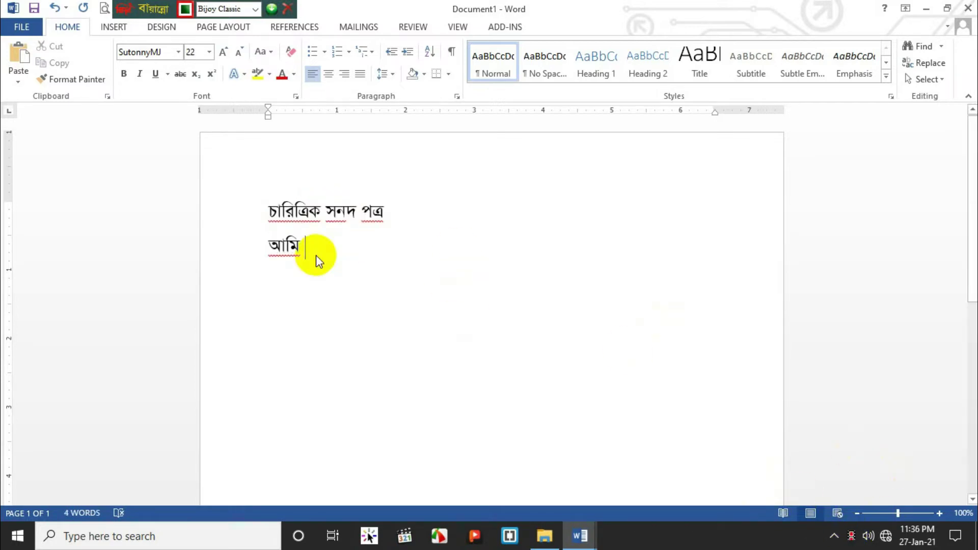
type("এই মমে")
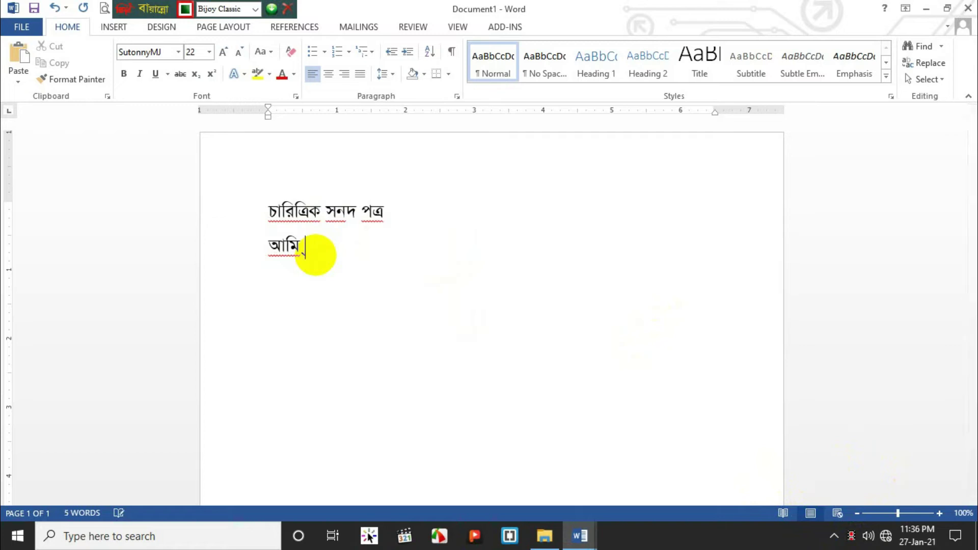
type(" প্র")
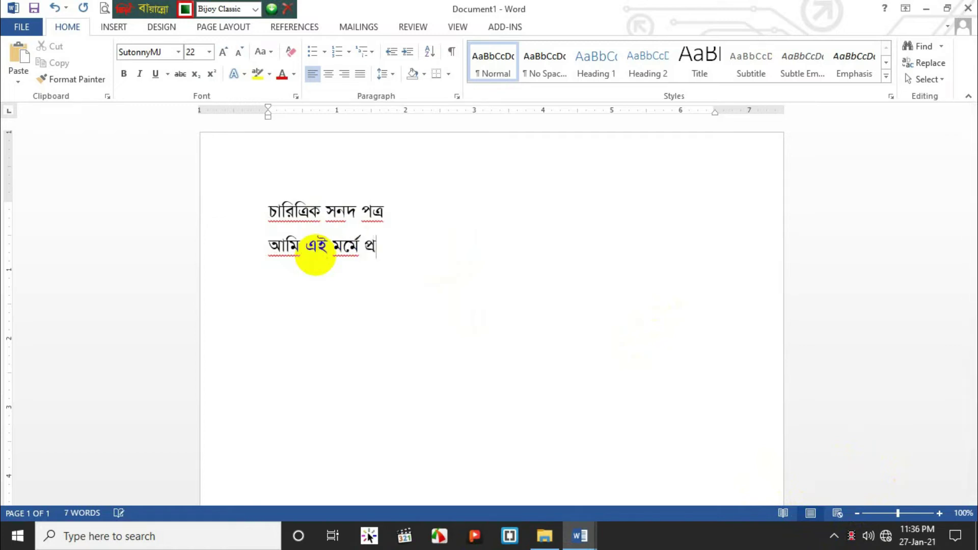
type("ত্যায়ন করিতেছি ে")
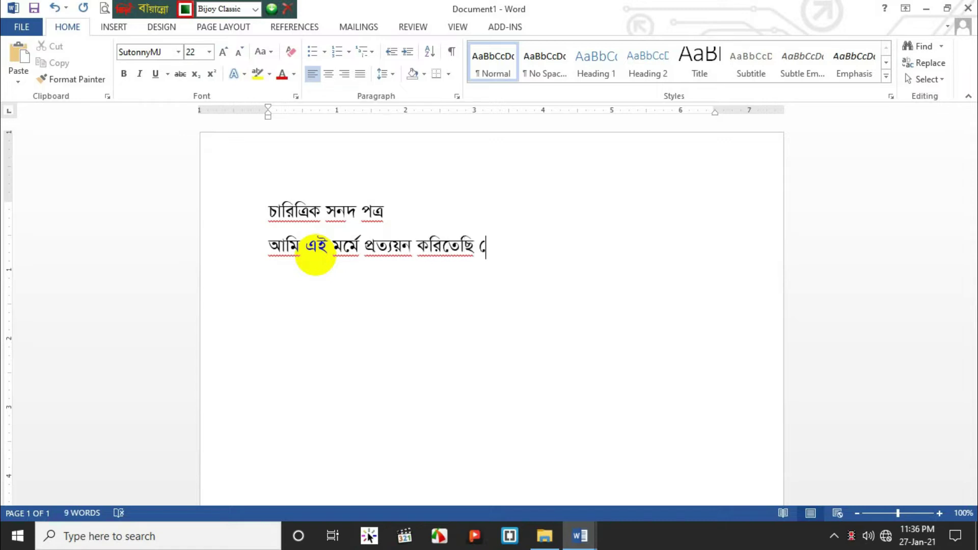
type("য্")
type("... ")
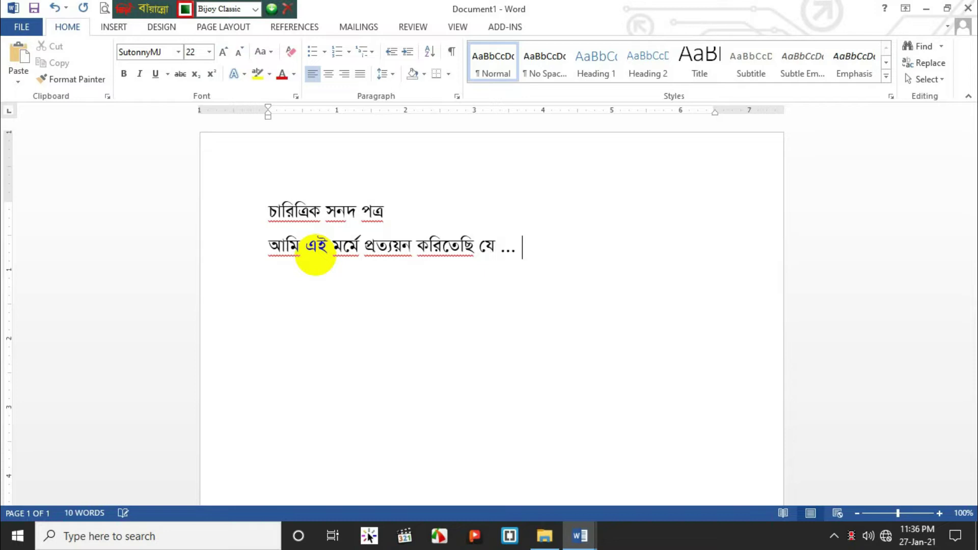
- Continue the sentence with the placeholders পিতাঃ.. মাতাঃ.. গ্রামঃ.. ডাকঘরঃ.. ইউনিয়নঃ.. উপজেলাঃ.. জেলা.
type("পিতাঃ.. মাতাঃ")
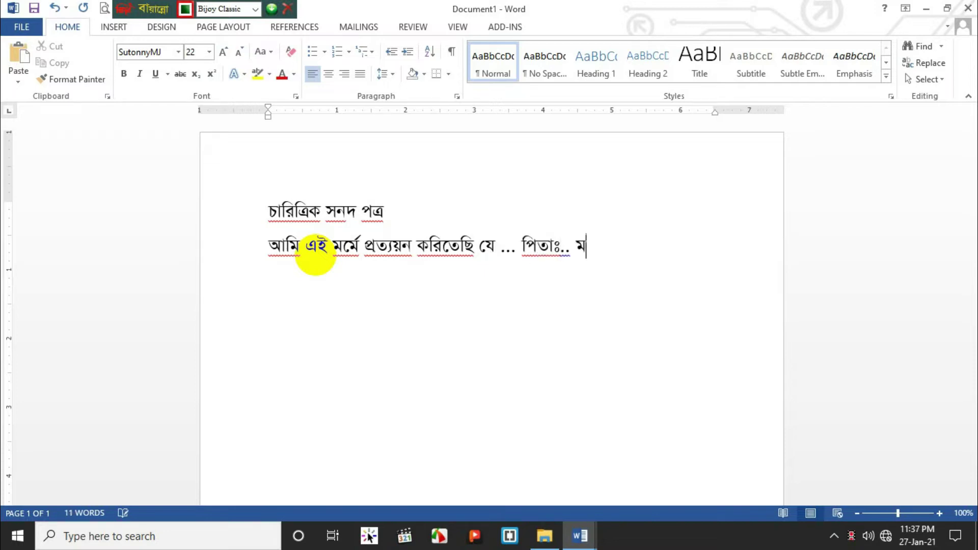
key("BackSpace")
type("ঃ.. গ্রামঃ.. জ")
key("BackSpace")
type("ডাক")
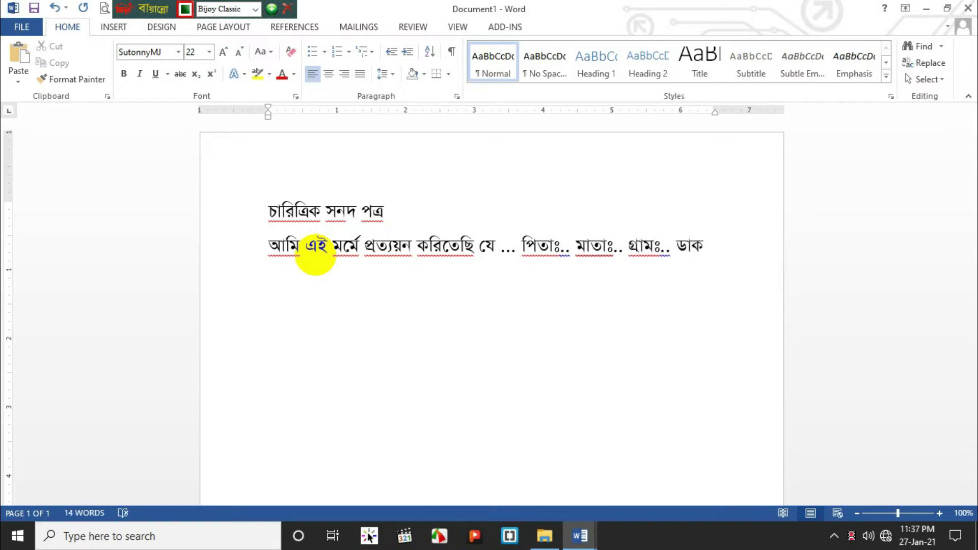
type("ঘরঃ.. ")
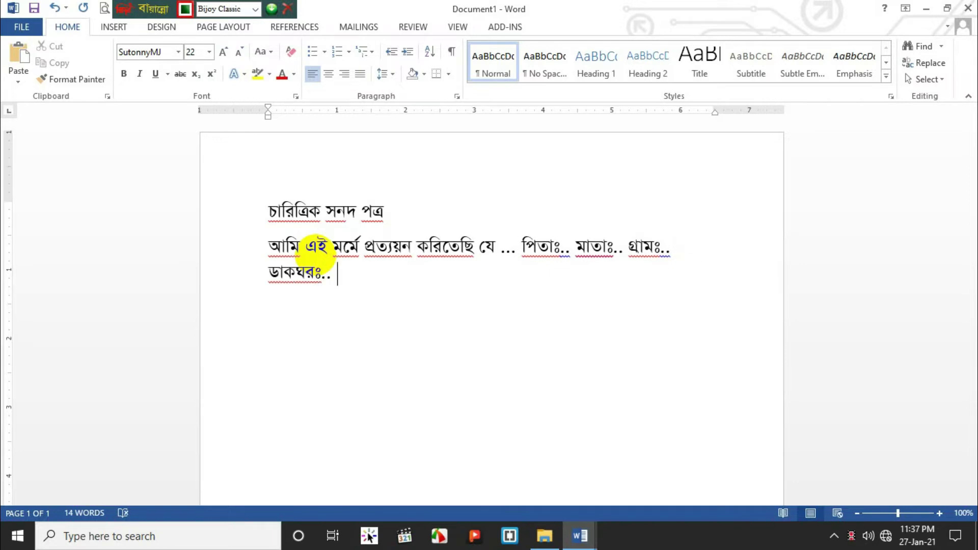
type("ইউনিয়নঃ.. উপজেলাঃ.. জেলা.")
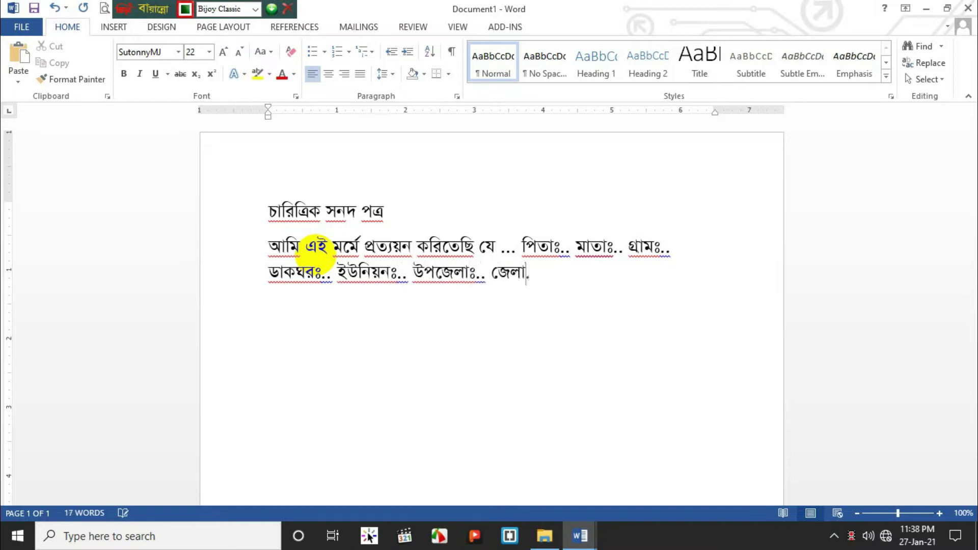
type(".")
- Begin a new paragraph below the placeholders with the sentence আমি তাহাকে ব্যাক্তিগতভাবে জানি/চিনি ।
key("Return")
type("আমি তাহাকে ব্য")
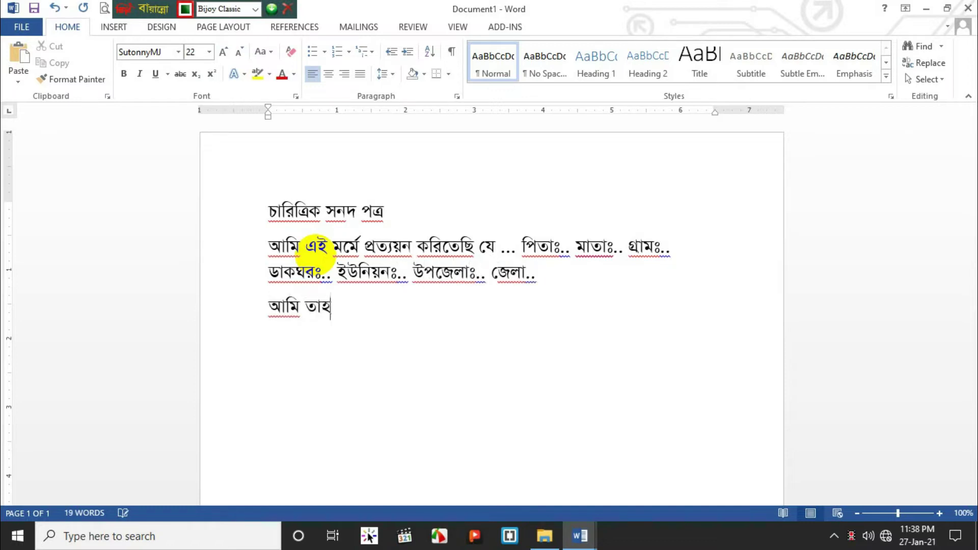
type("াক্তিগতভা")
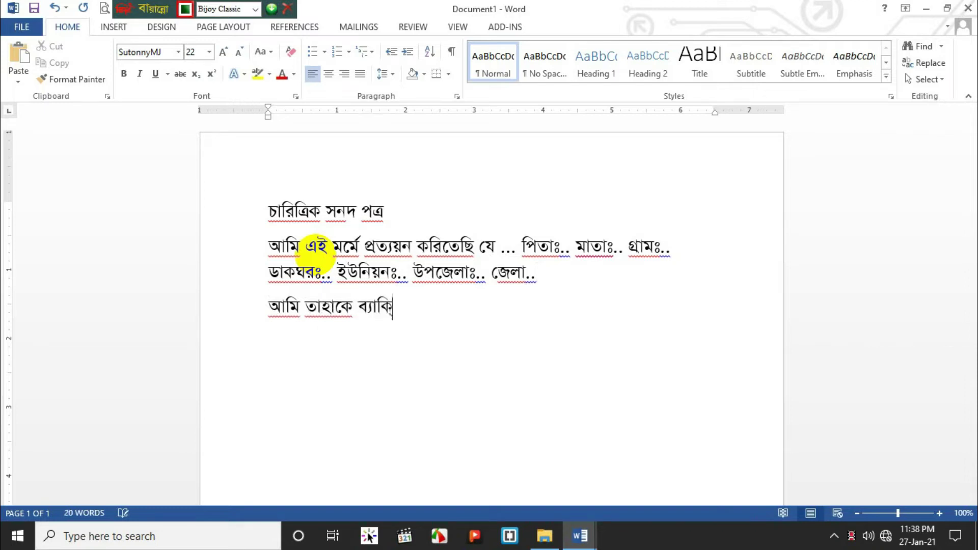
type("বে জানি/চিনি")
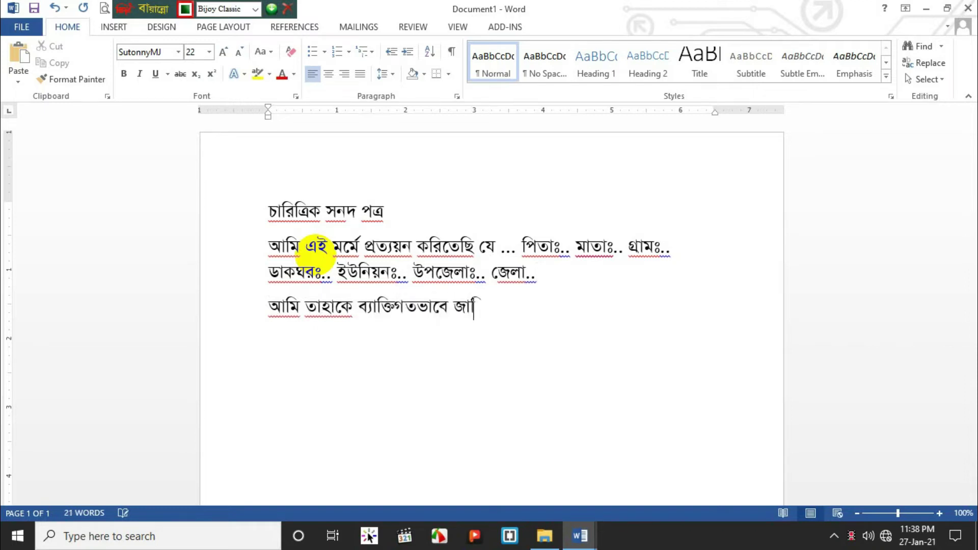
type(" । ে")
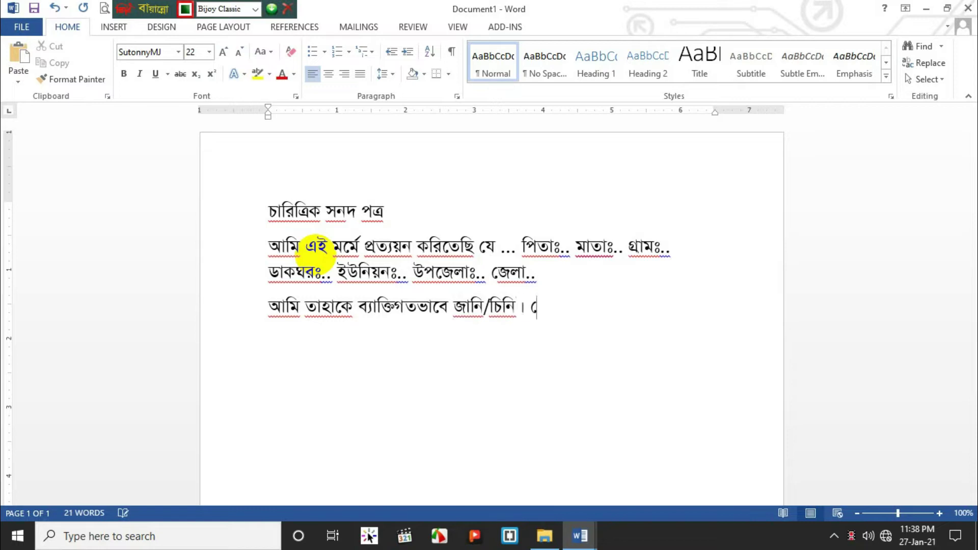
- Continue the paragraph with সে কোন রকম রষ্ট্রবিরোধী কাজে জড়িত নয়। তাহার চরিত্র ভাল।
type("ম")
type(" কোন রকম রষ্ট")
key("BackSpace")
key("BackSpace")
type("ট্র")
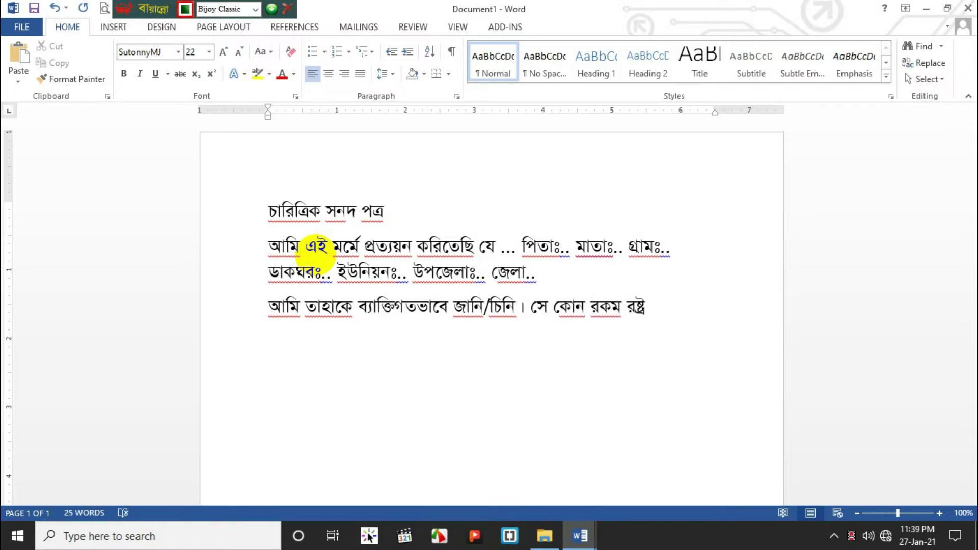
type("বিরোধী কা")
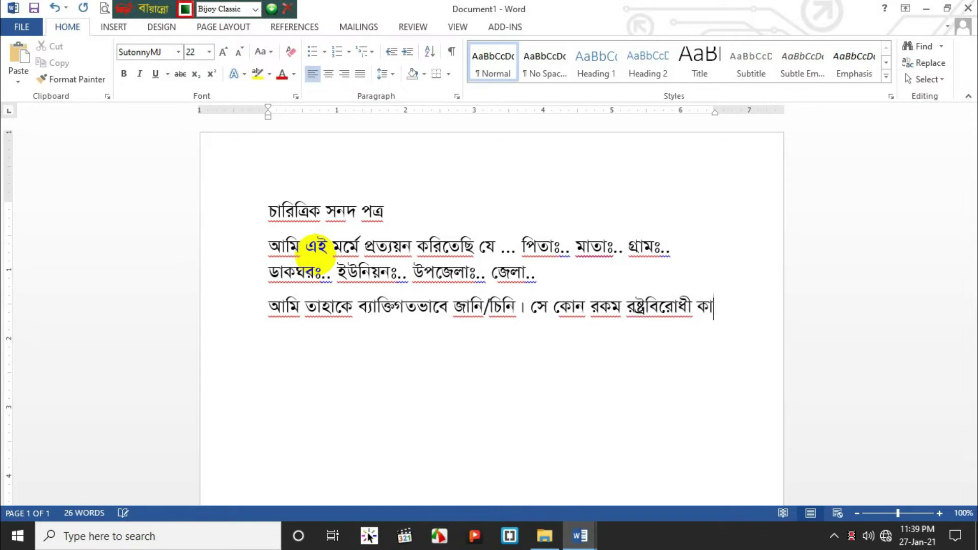
type("জে জিড়ি")
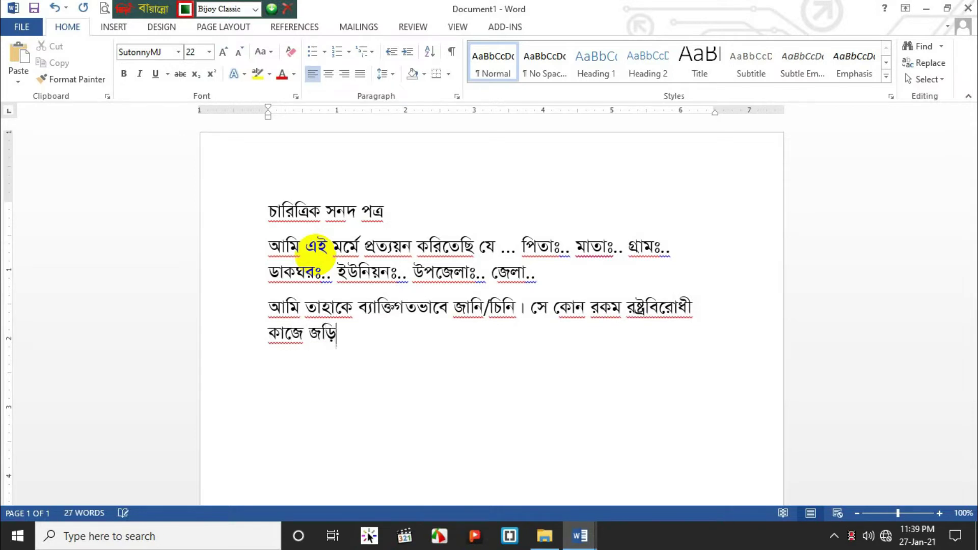
type("ত নয়। তাহার চরিত্র ভাল। ")
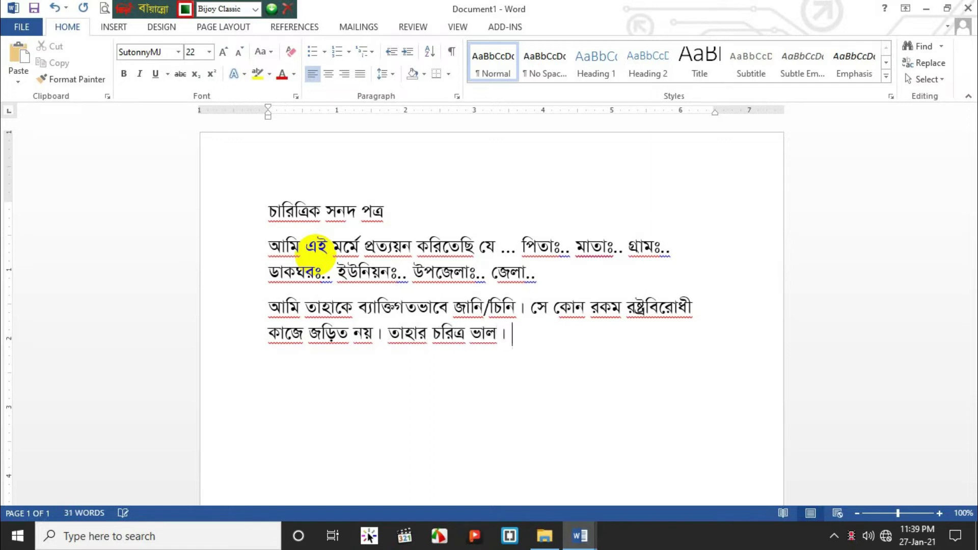
- Finish the paragraph with আমি তাহার জীবনের সার্বিক উন্নতি কামনা কারি । and add সাক্ষর on a new line
type("আমি তাহার জীব")
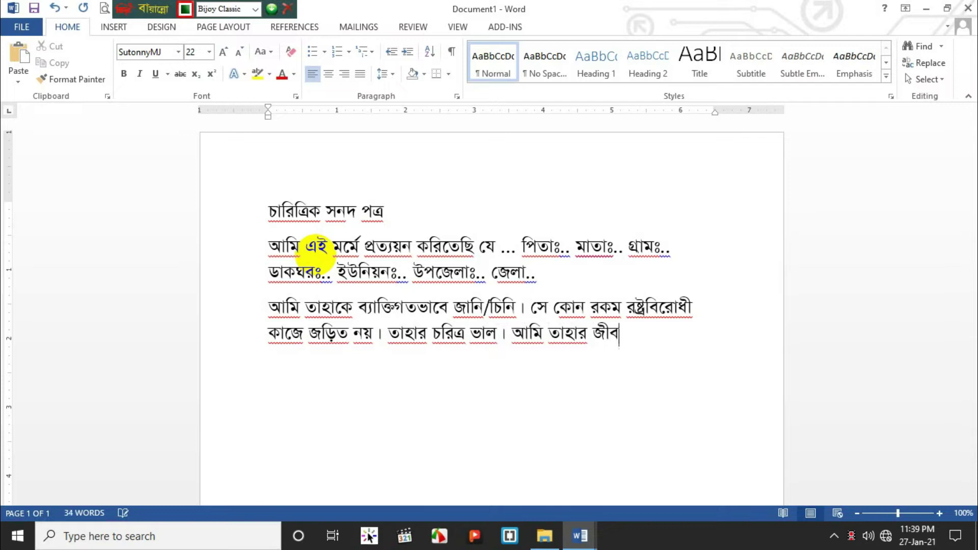
type("নের সা")
type("র্বিক উন্নি")
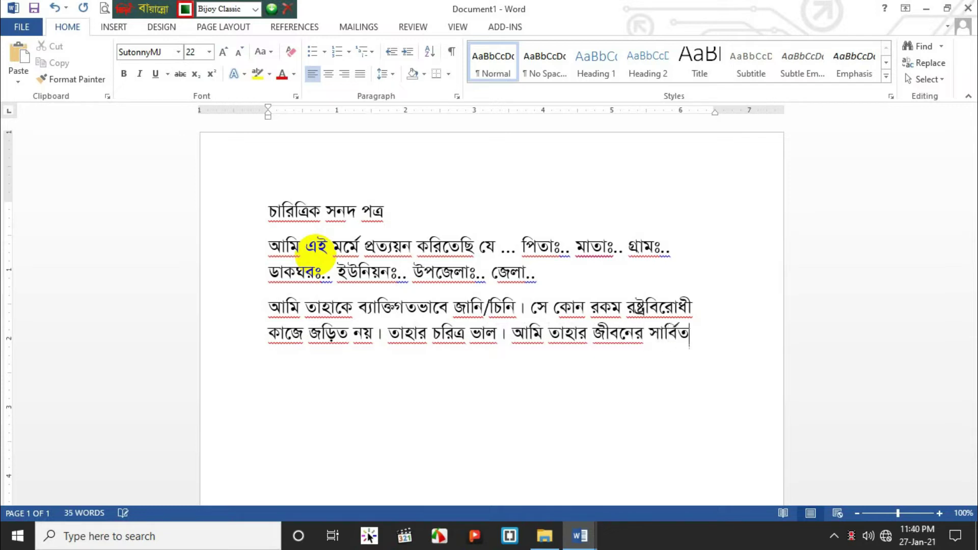
type("ত কামনা কারি ।")
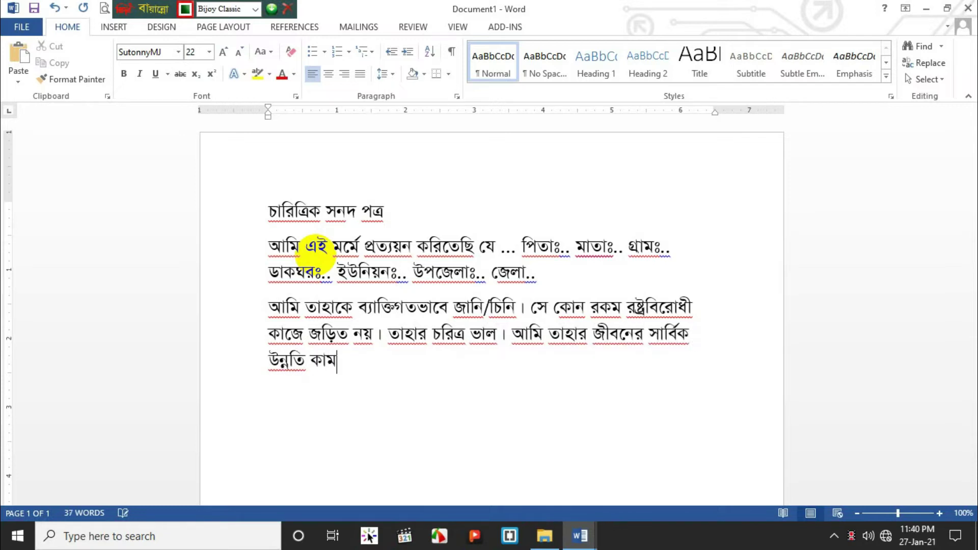
key("Return")
type("সাক্ষর")
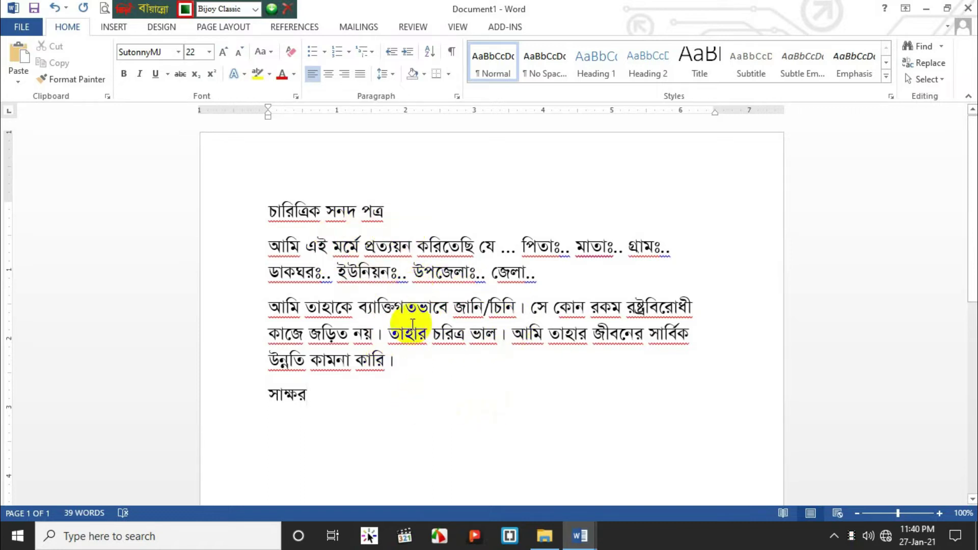
- Format the heading চারিত্রিক সনদ পত্র as 36-point bold text and centre it
left_click_drag(403, 209, 260, 209)
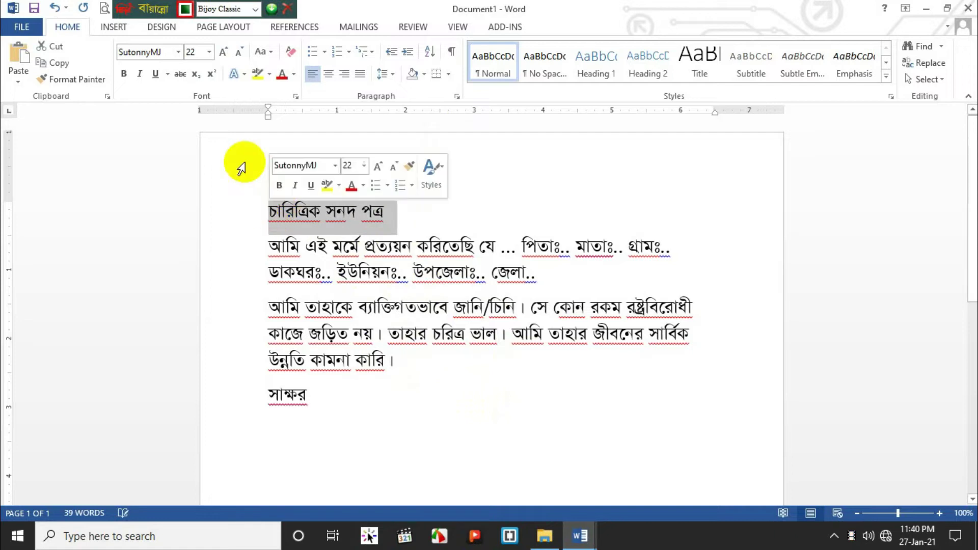
left_click(209, 51)
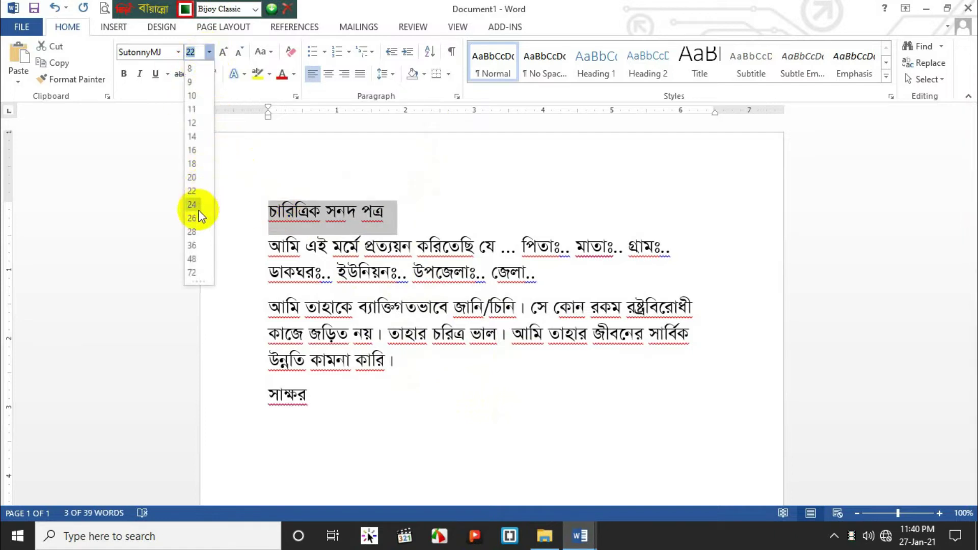
left_click(195, 243)
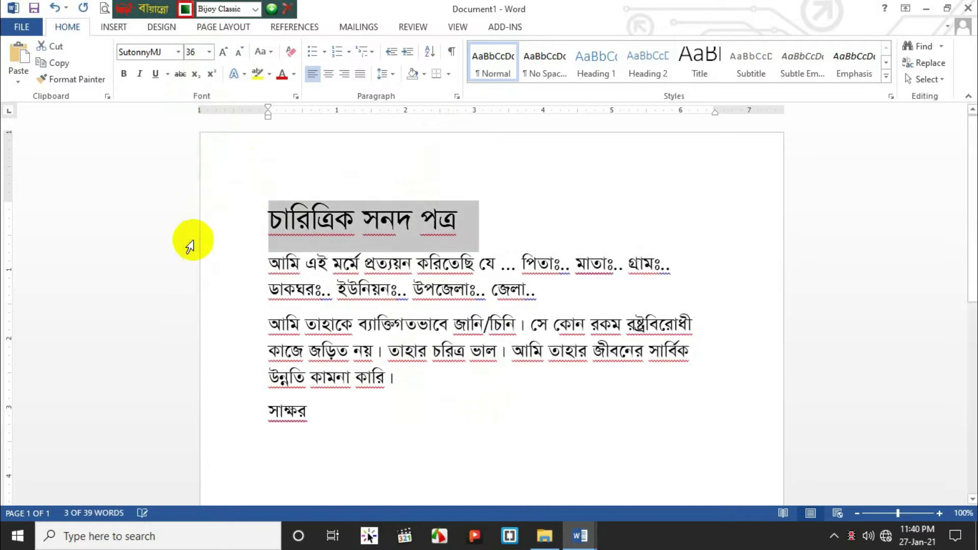
left_click(122, 76)
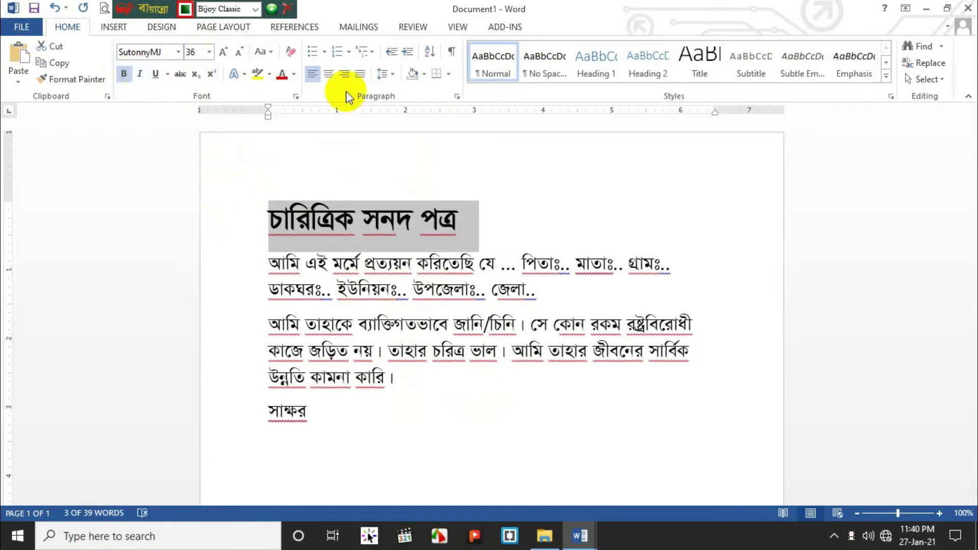
left_click(328, 74)
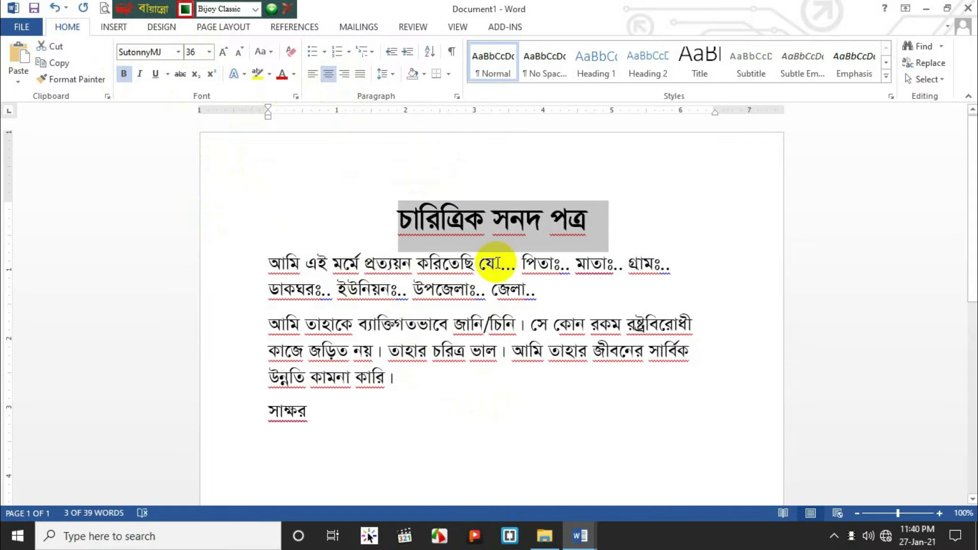
left_click(542, 228)
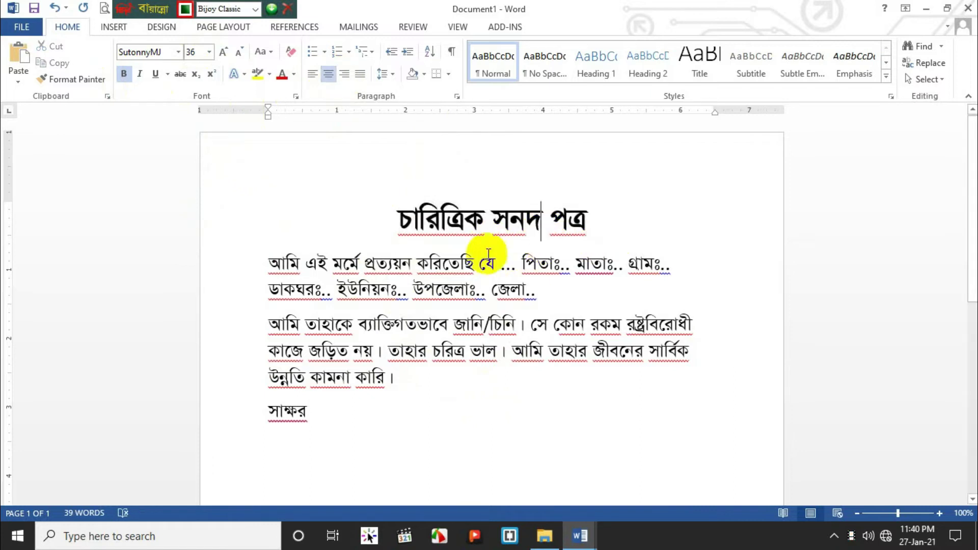
- Extend the dotted blank after যে to fill the rest of the first body line
left_click(517, 272)
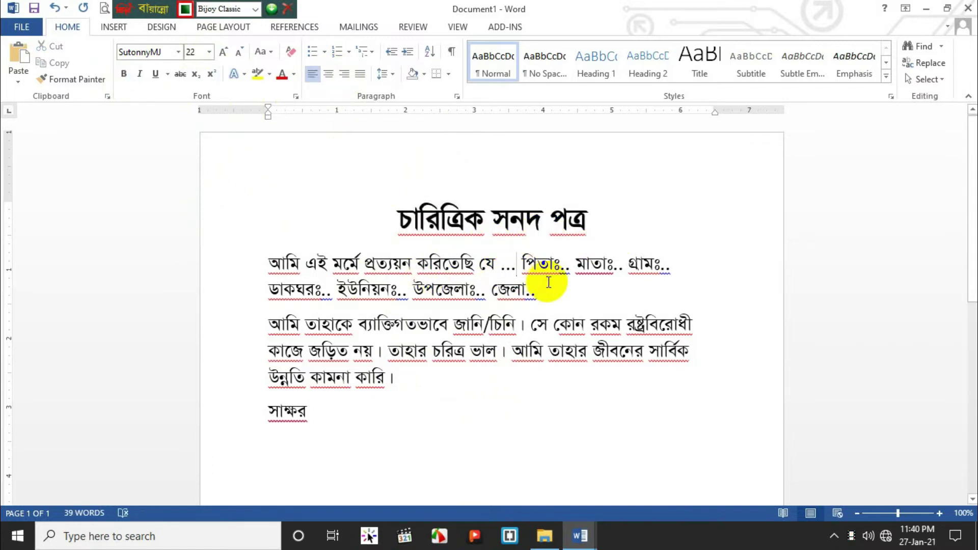
type("..")
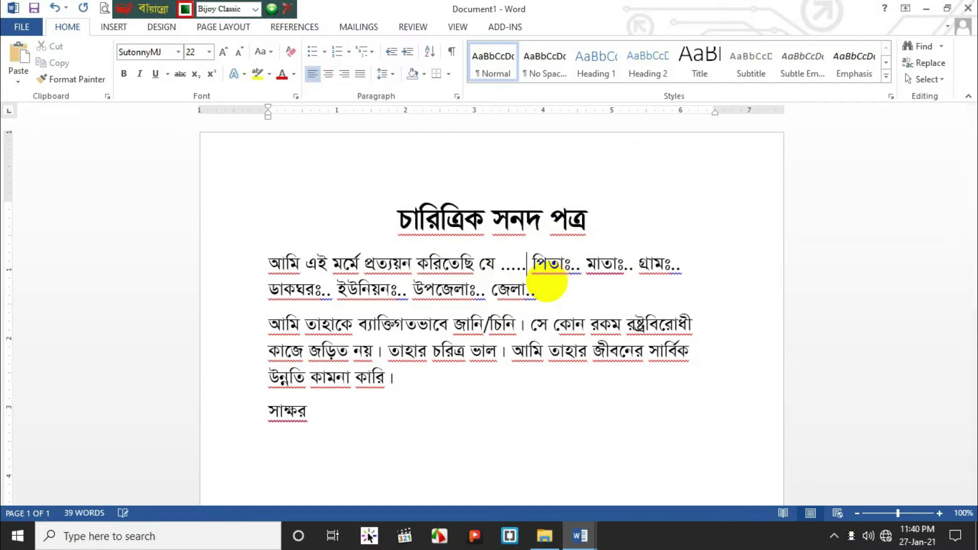
type("......................")
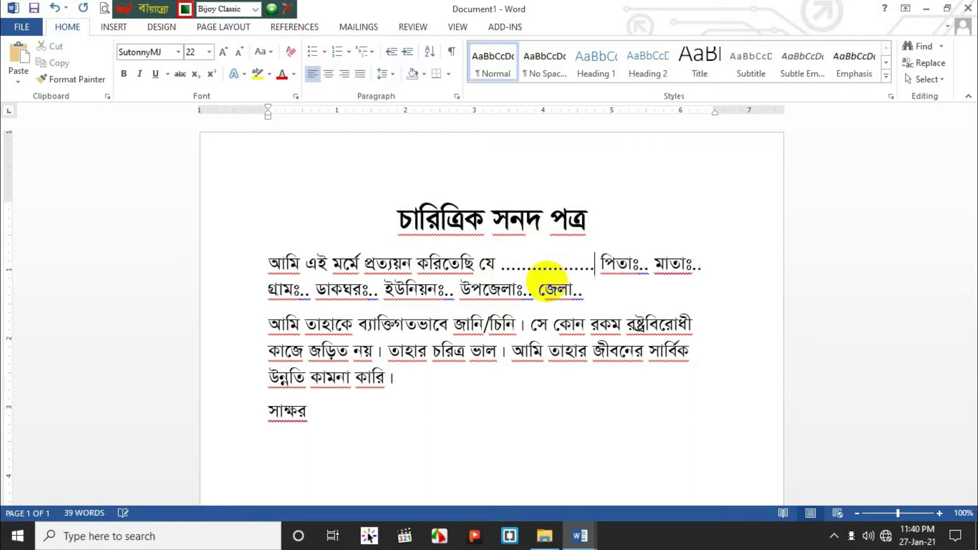
type("...")
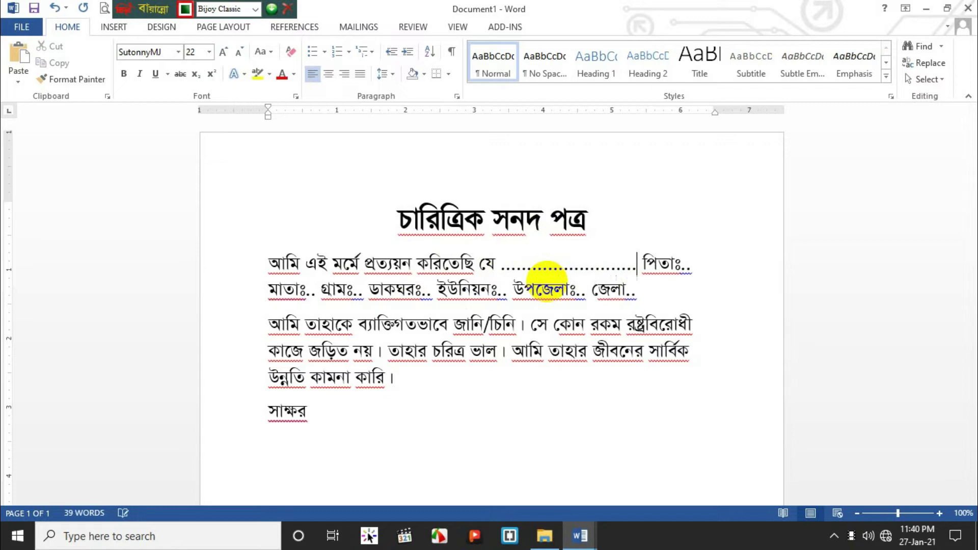
type("................")
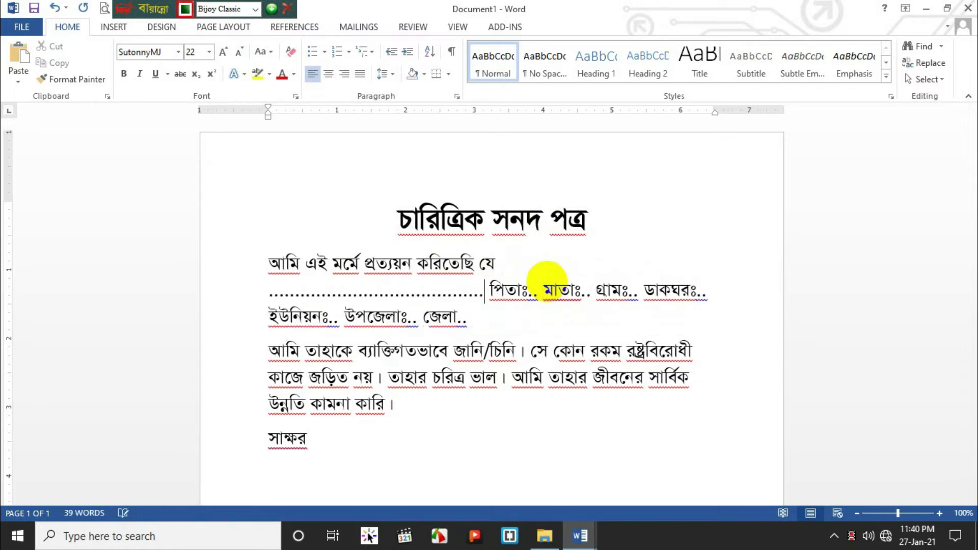
key("BackSpace")
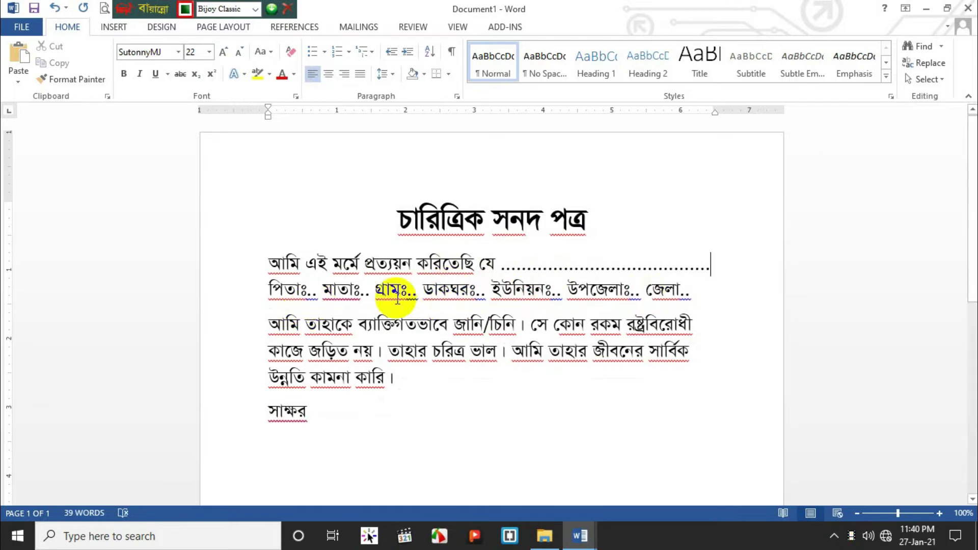
- Try to replace the dots after পিতাঃ with a longer dotted blank
left_click(316, 291)
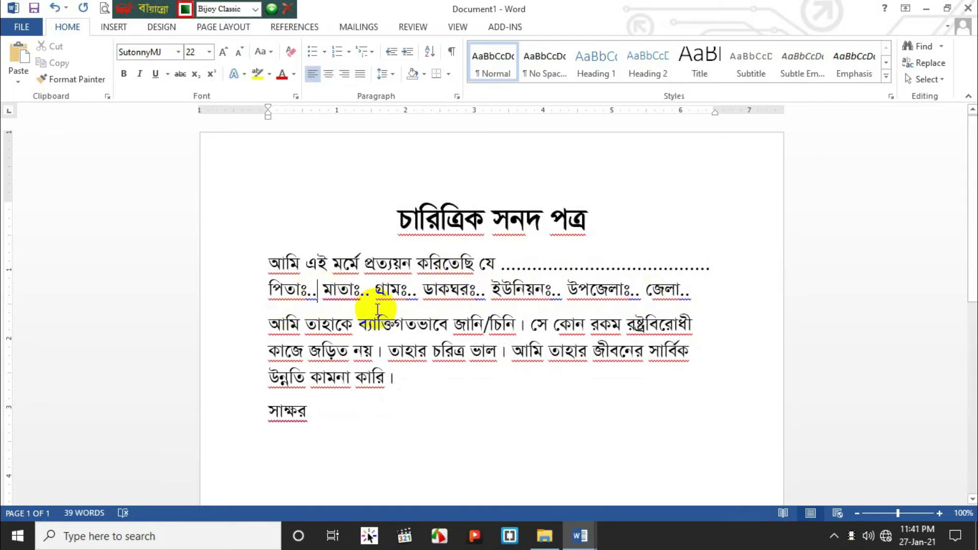
key("BackSpace")
key("BackSpace")
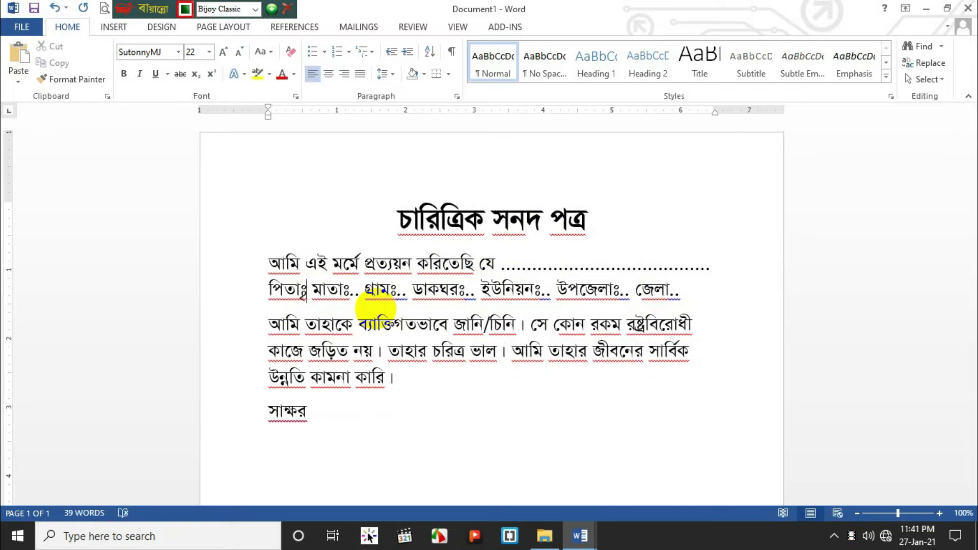
type("...")
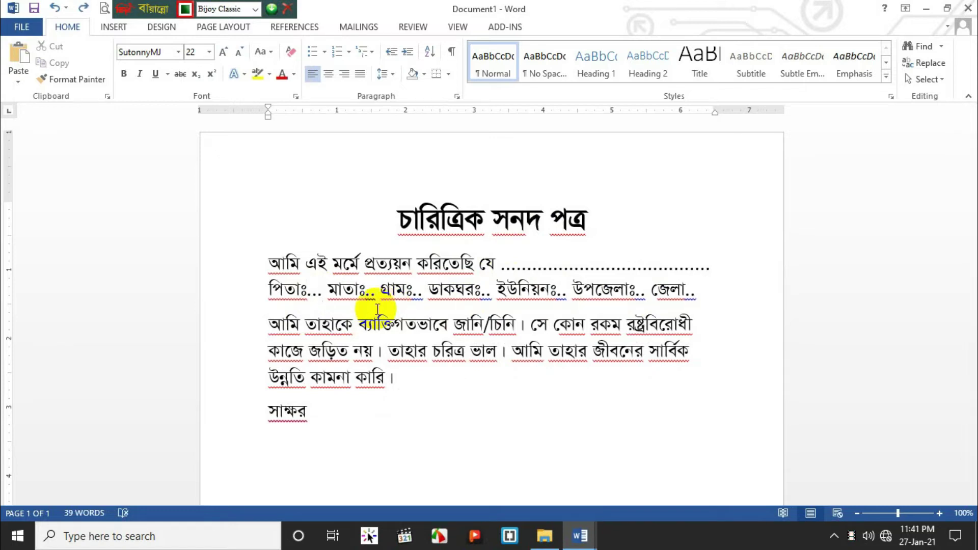
type(" ,.")
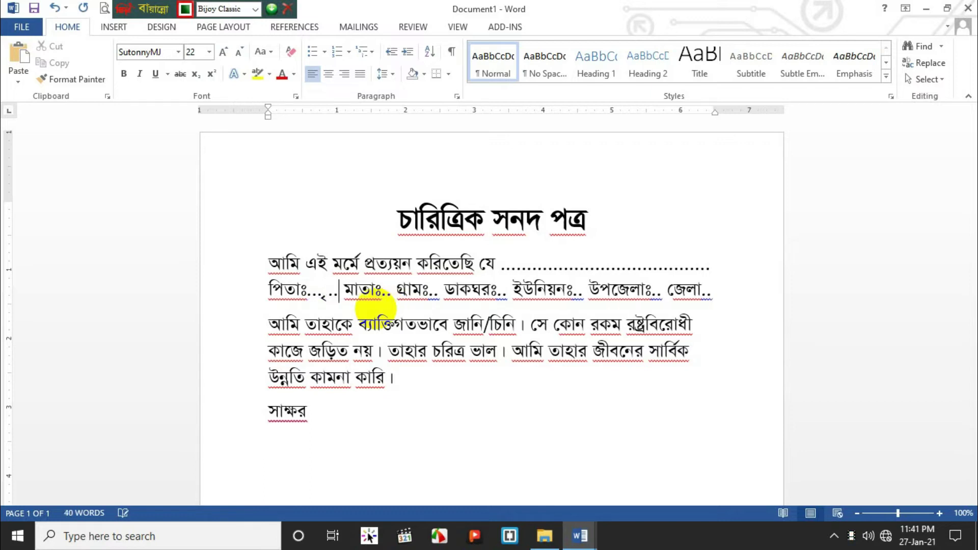
key("BackSpace")
type("..")
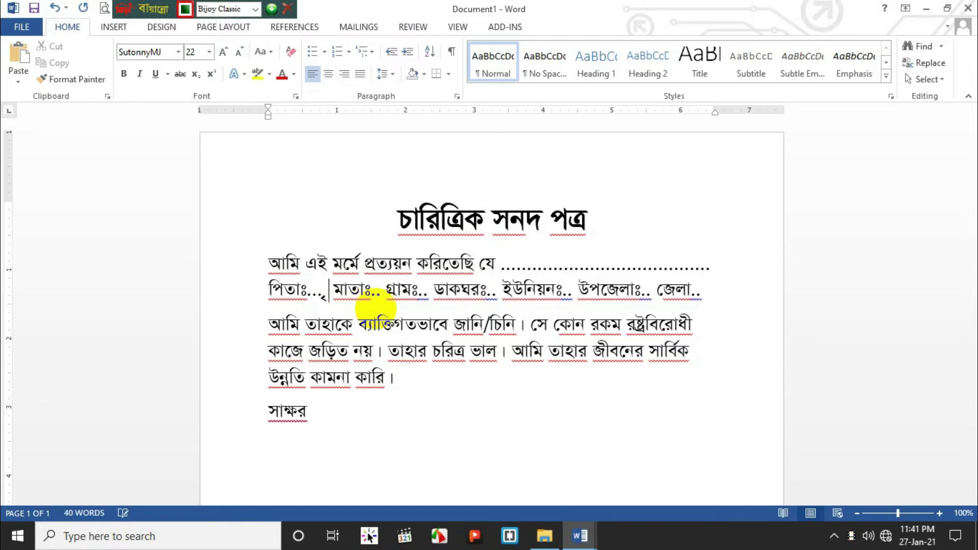
key("BackSpace")
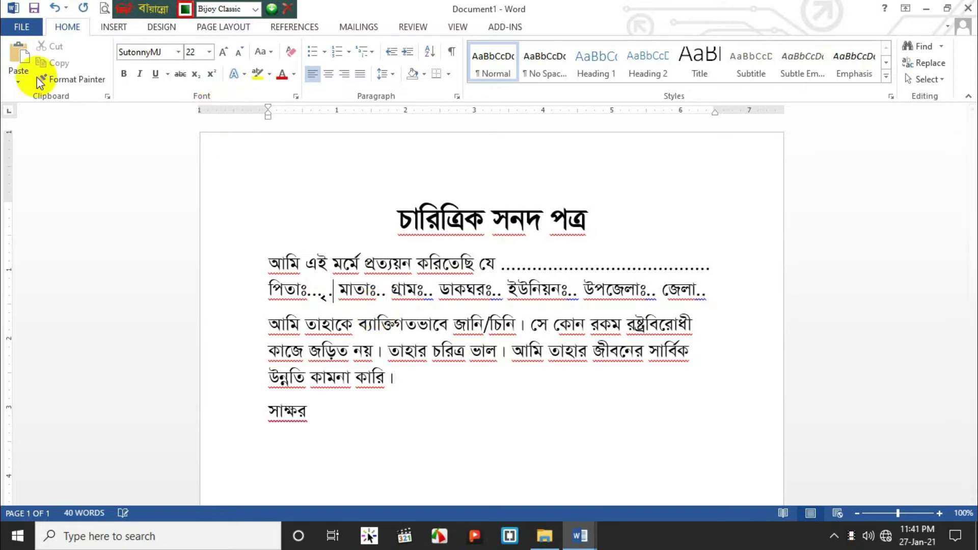
- Turn off the AutoCorrect Options buttons and the corrections for two initial capitals, sentence starts, table cells and day names in the proofing options
left_click(22, 26)
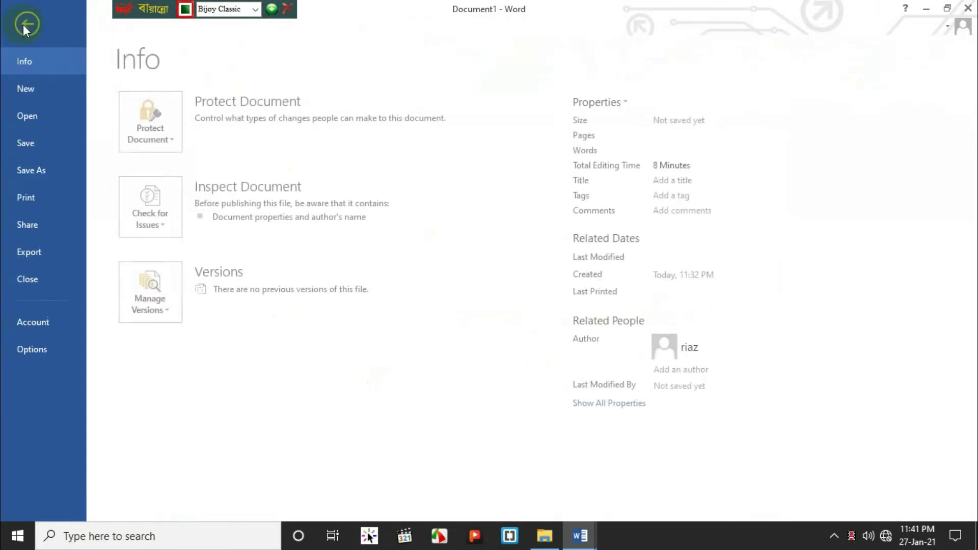
left_click(46, 349)
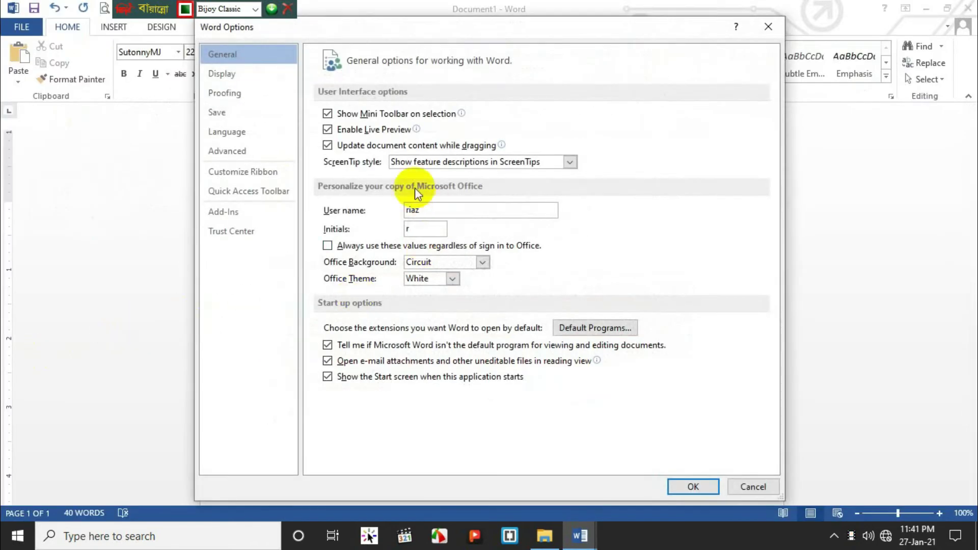
left_click(228, 94)
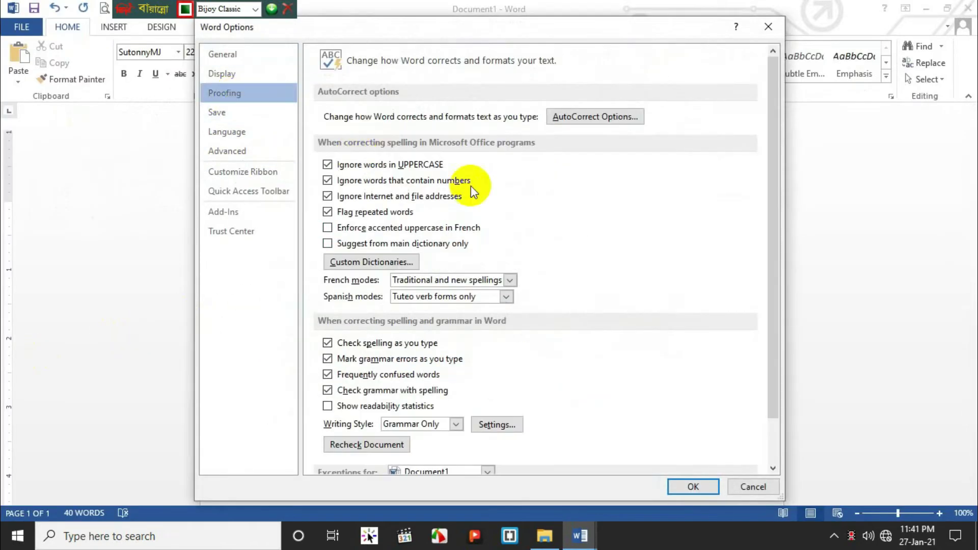
left_click(600, 117)
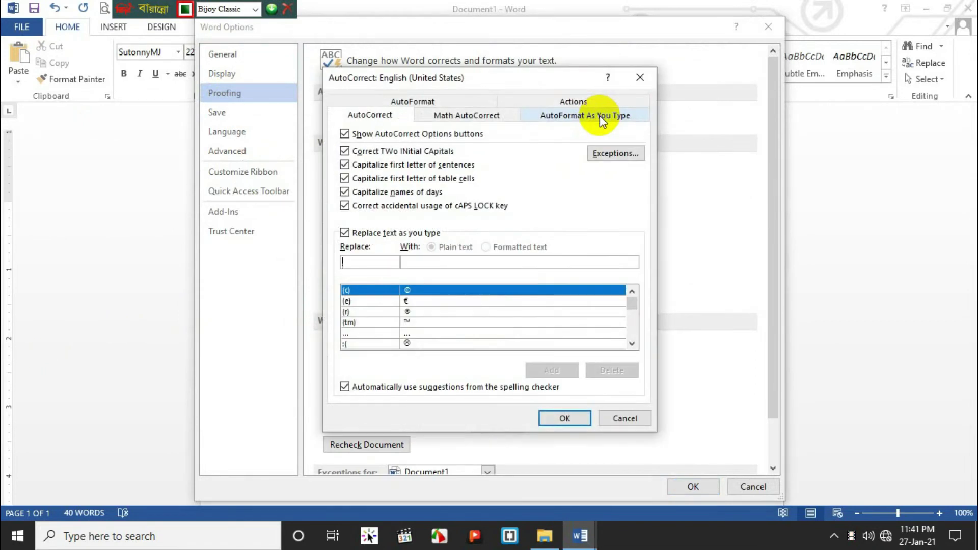
left_click(345, 134)
left_click(344, 151)
left_click(346, 166)
left_click(345, 178)
left_click(345, 192)
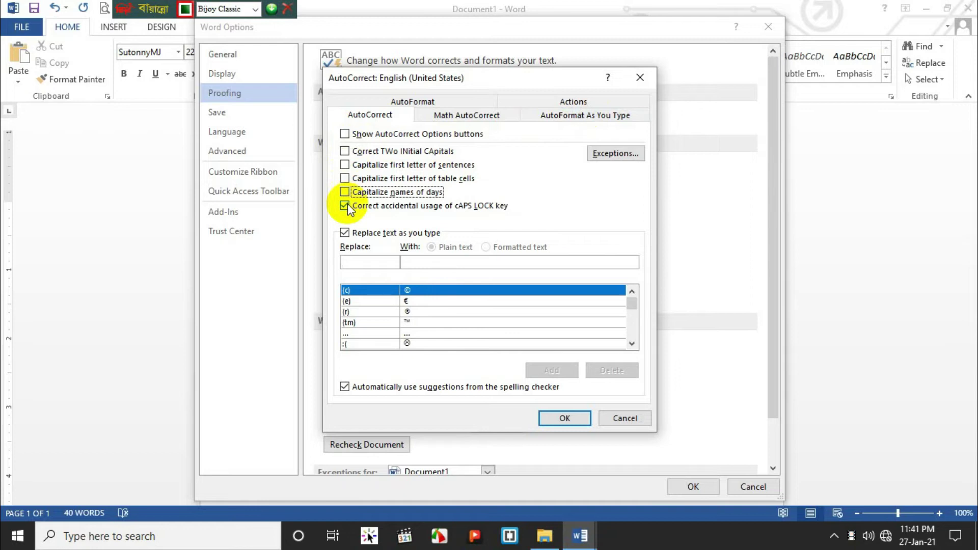
- Turn off Replace text as you type and the accidental Caps Lock correction, and apply the AutoCorrect and Word options
left_click(348, 234)
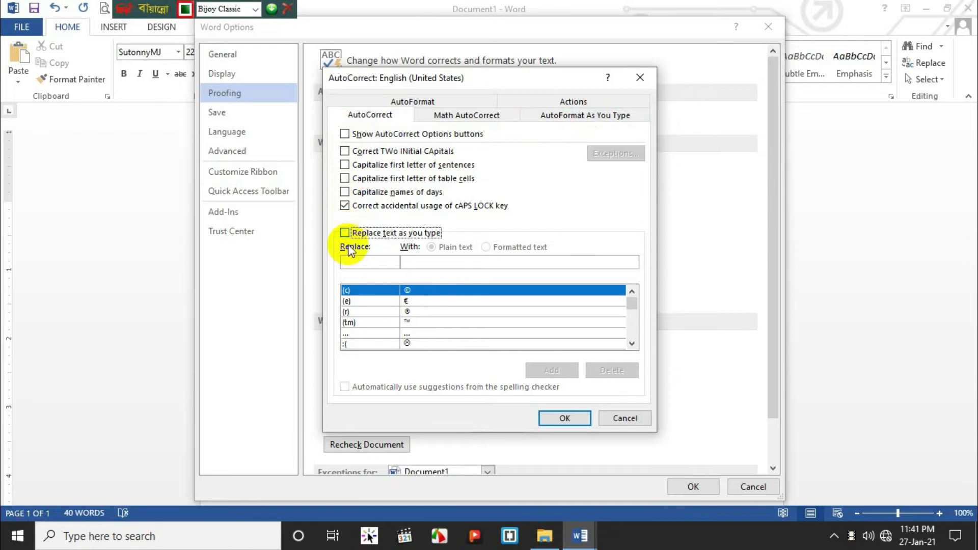
left_click(345, 206)
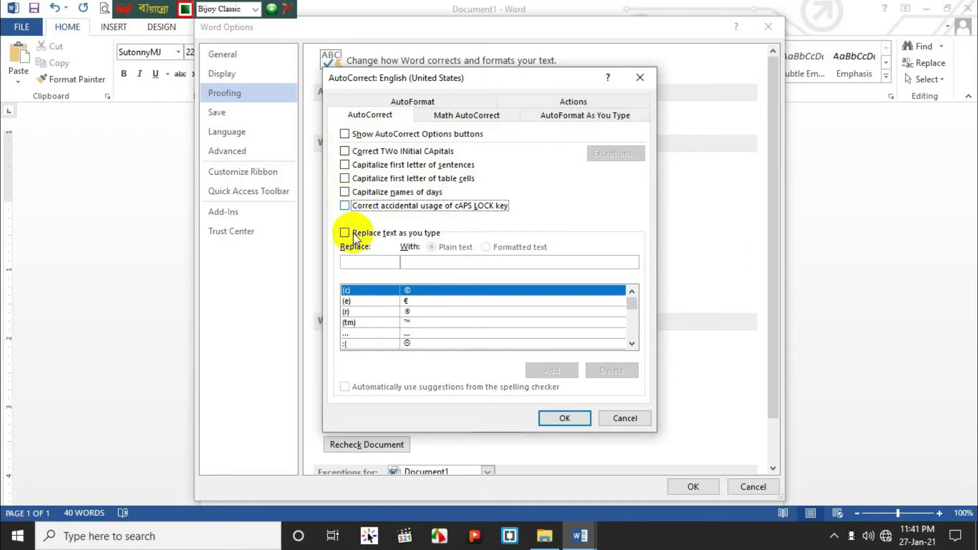
left_click(563, 418)
left_click(694, 486)
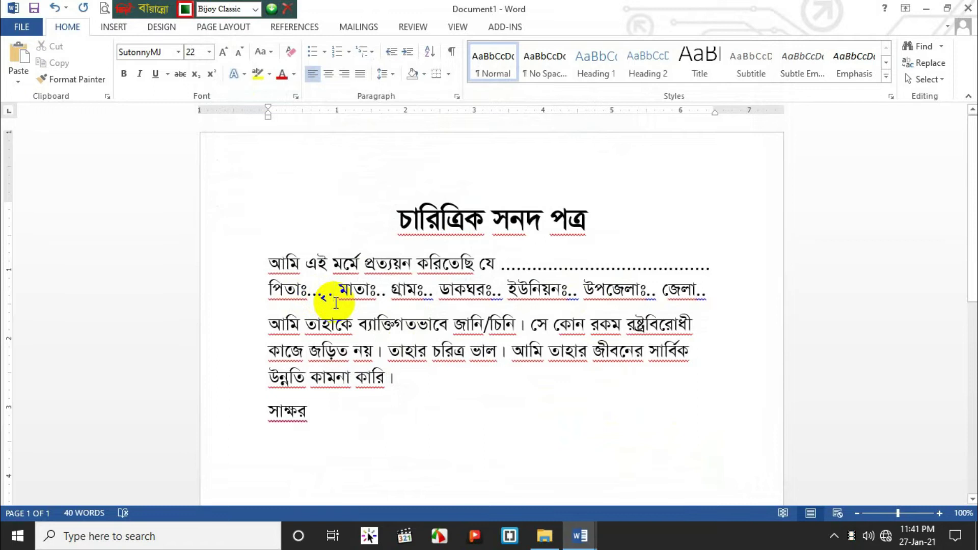
- Remove the stray characters after পিতাঃ, extend its dotted blank past mid-line, and add a short run of dots after মাতাঃ
key("BackSpace")
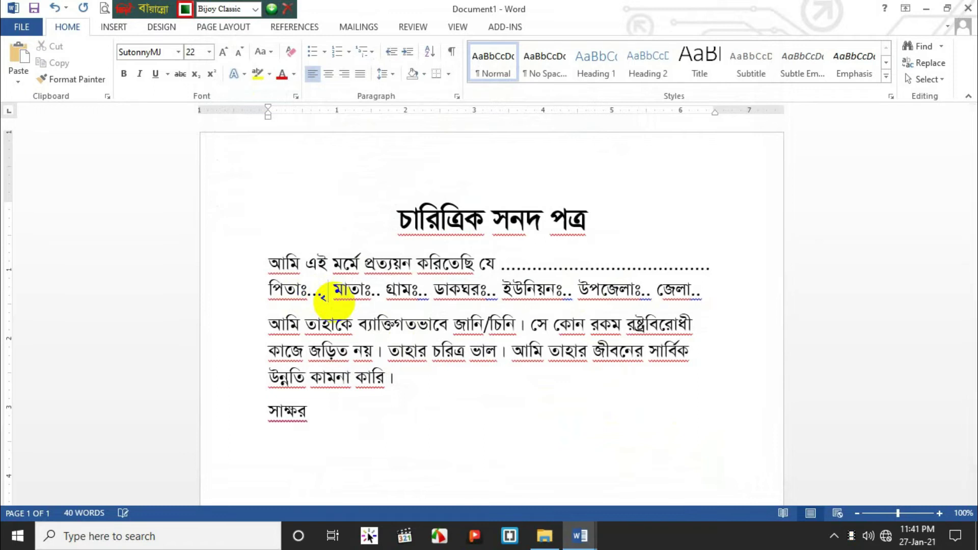
key("BackSpace")
key("BackSpace")
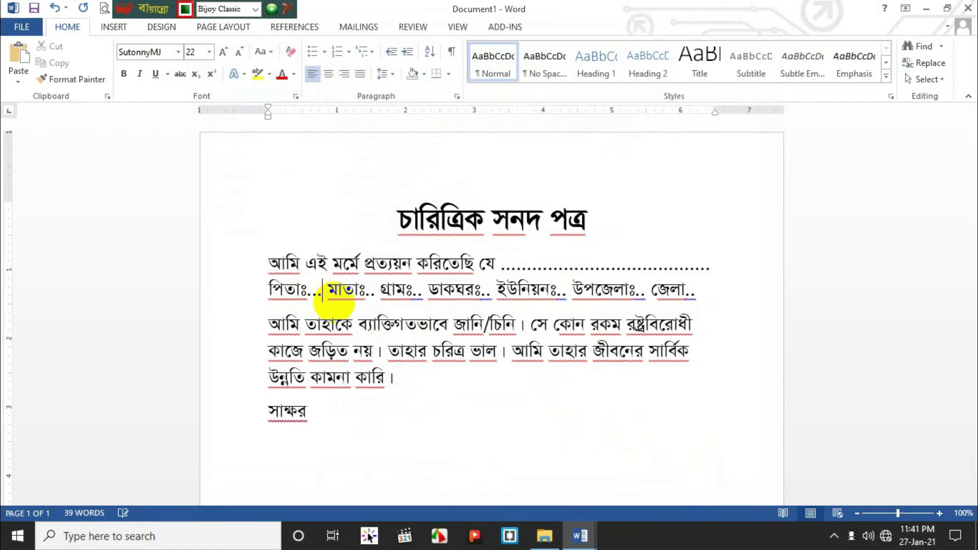
type(".........")
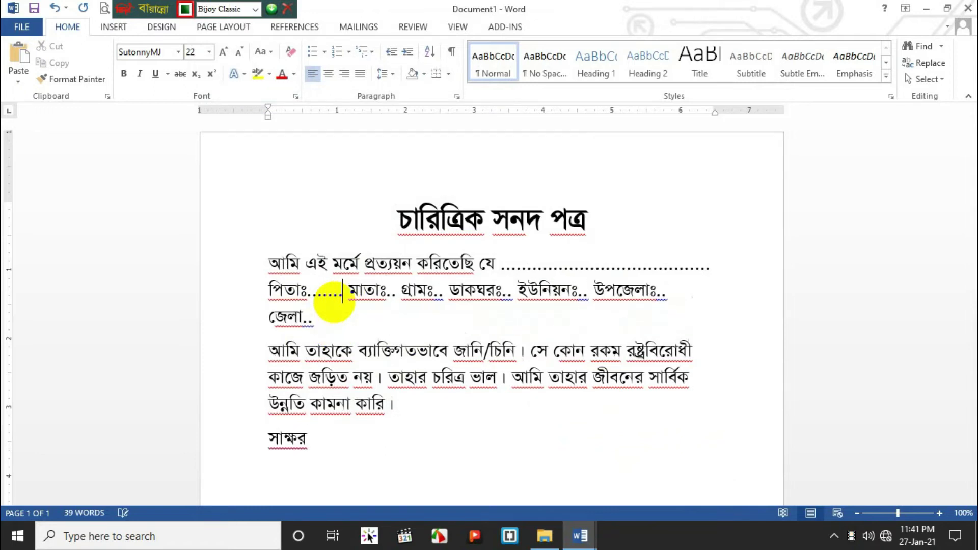
type("....................")
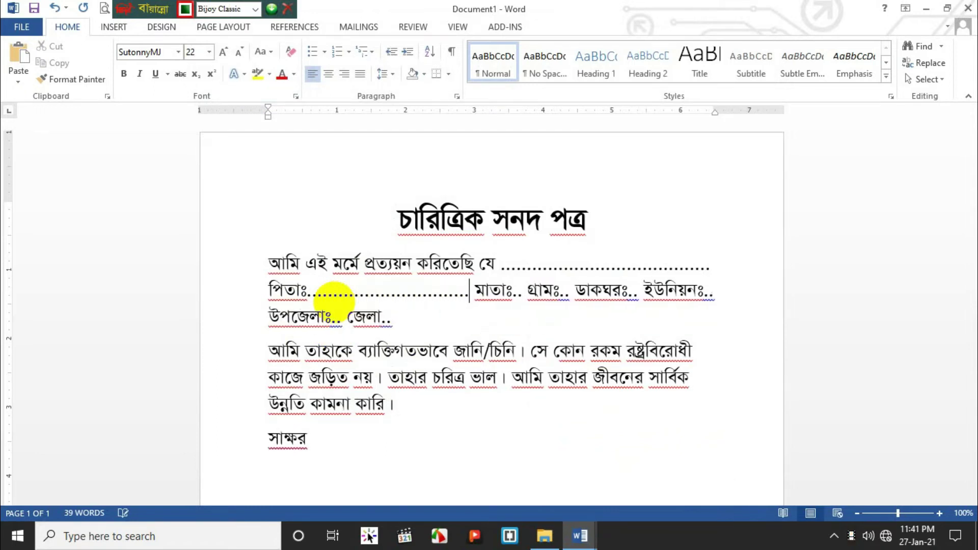
type("....")
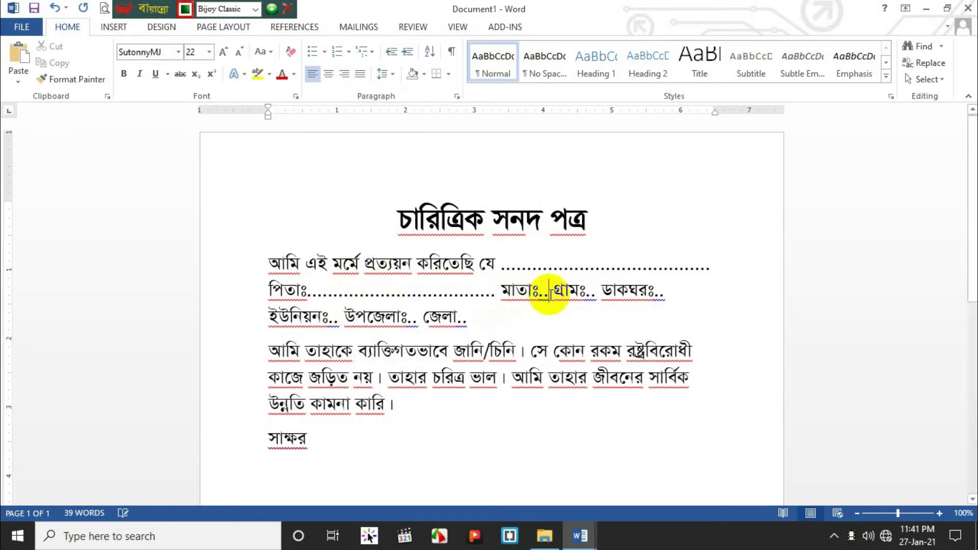
type(".......")
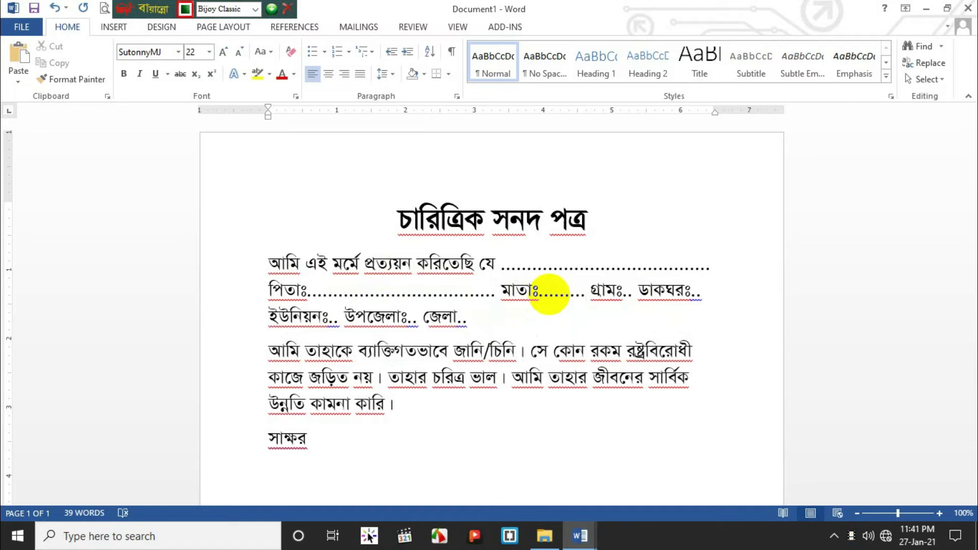
- Try hyphens instead of dots for the blank after মাতাঃ, and delete them again
type("---")
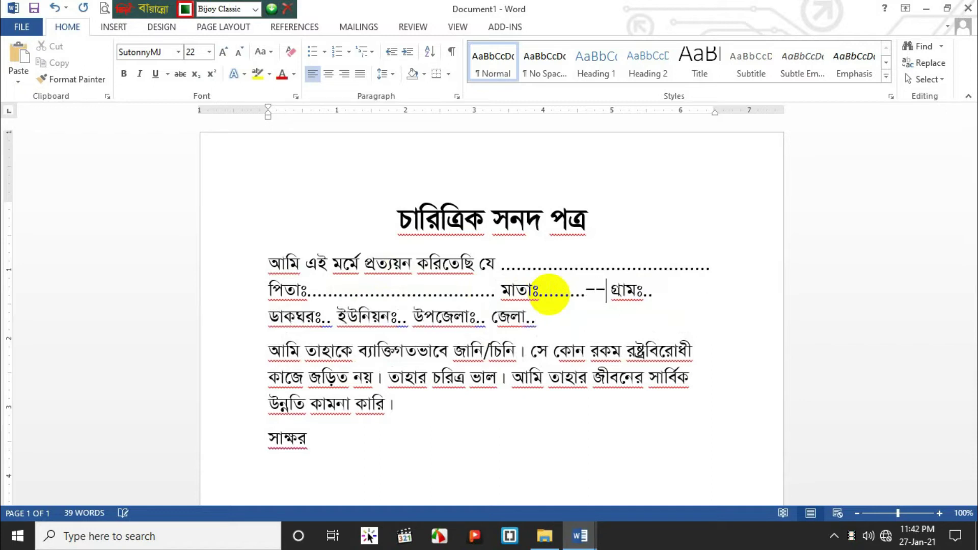
key("BackSpace")
key("BackSpace")
key("BackSpace")
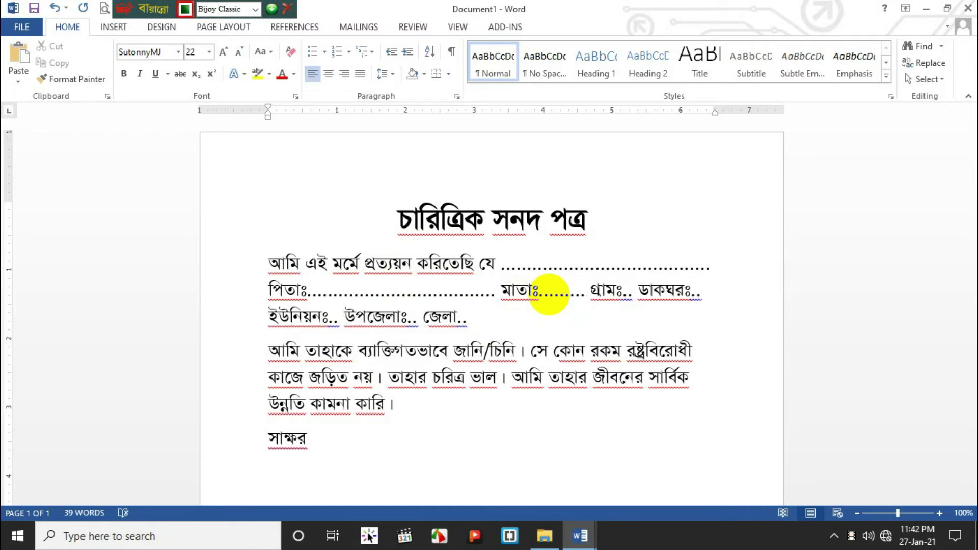
type("------")
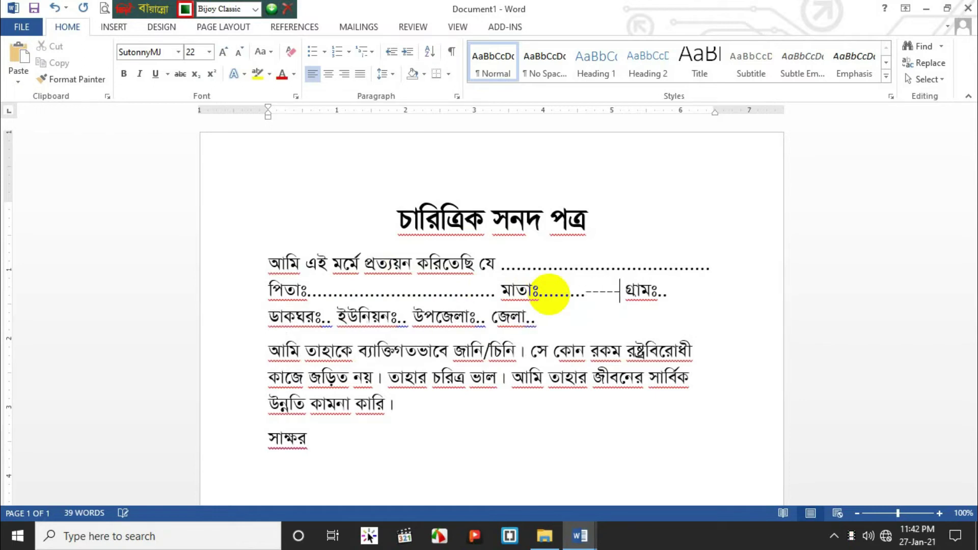
type("-----")
key("BackSpace")
key("BackSpace")
key("BackSpace")
key("BackSpace")
key("BackSpace")
key("BackSpace")
key("BackSpace")
key("BackSpace")
key("BackSpace")
key("BackSpace")
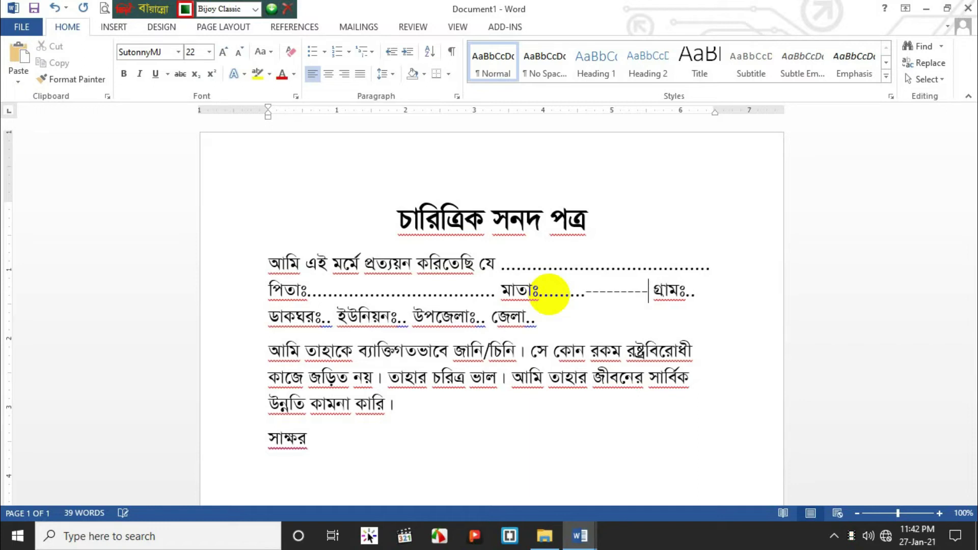
key("BackSpace")
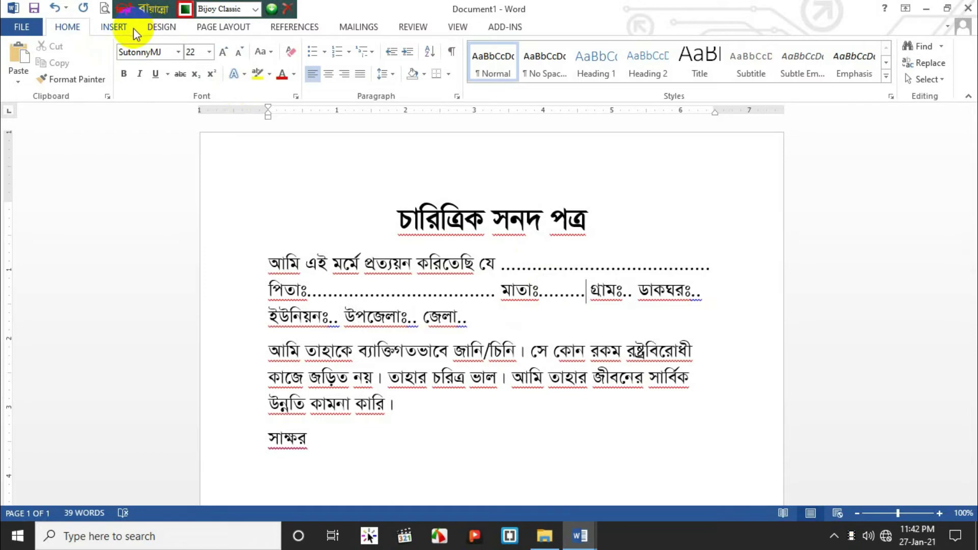
- Try drawing a line shape about 1.35" long over the blank after মাতাঃ, and undo it
left_click(117, 29)
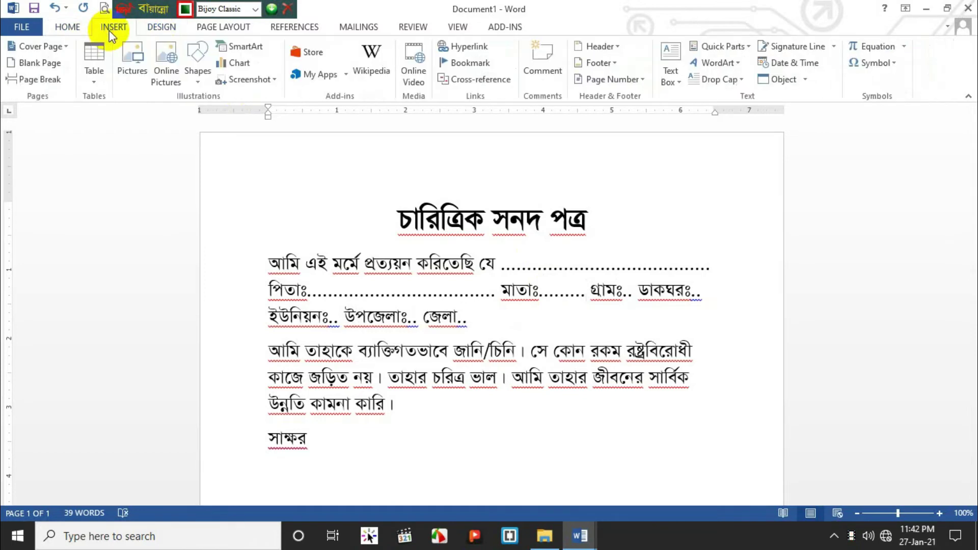
left_click(191, 65)
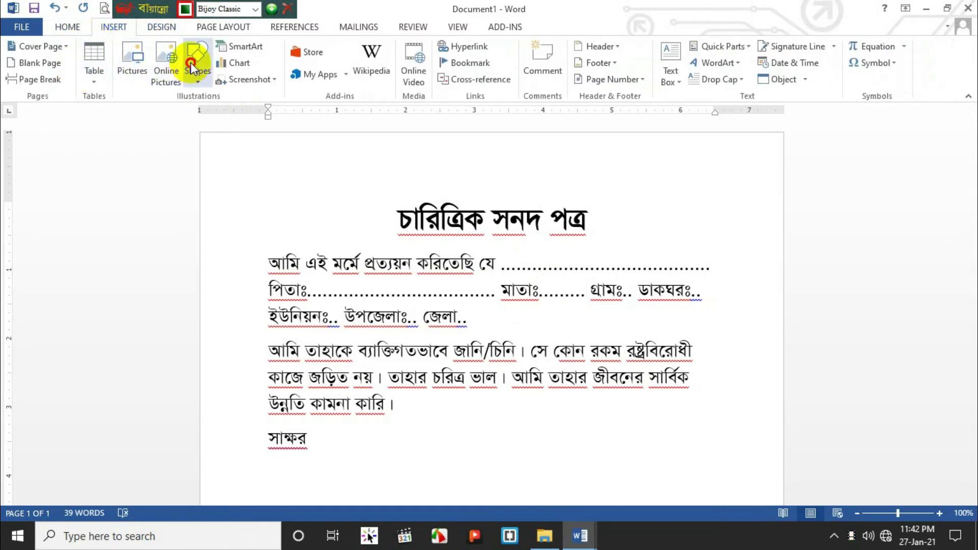
left_click(203, 116)
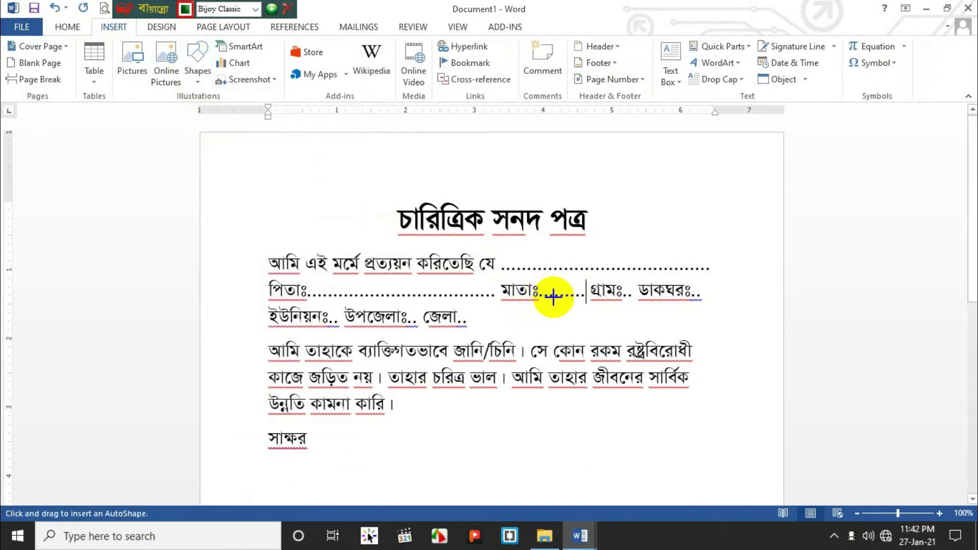
mouse_move(546, 290)
left_mouse_down()
mouse_move(586, 299)
mouse_move(633, 283)
mouse_move(650, 293)
left_mouse_up()
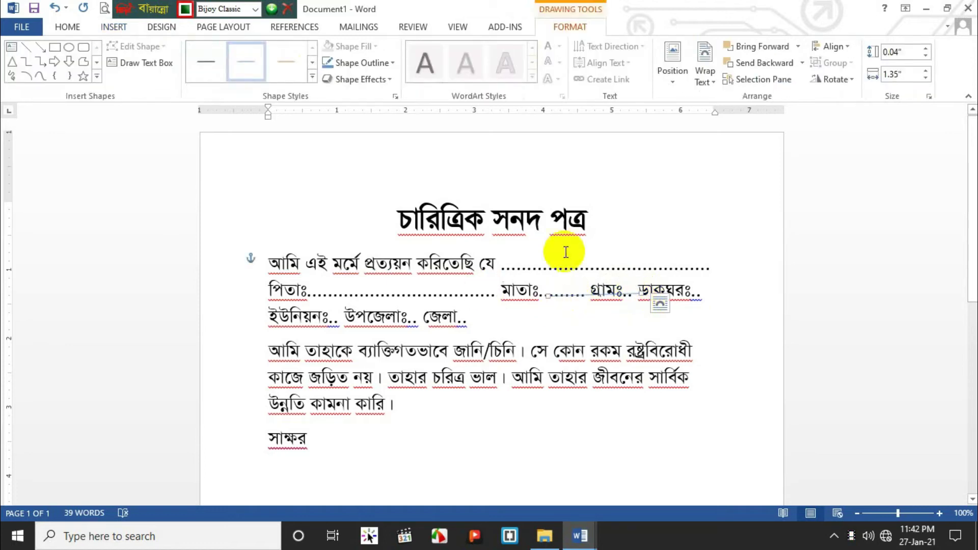
key("ctrl+z")
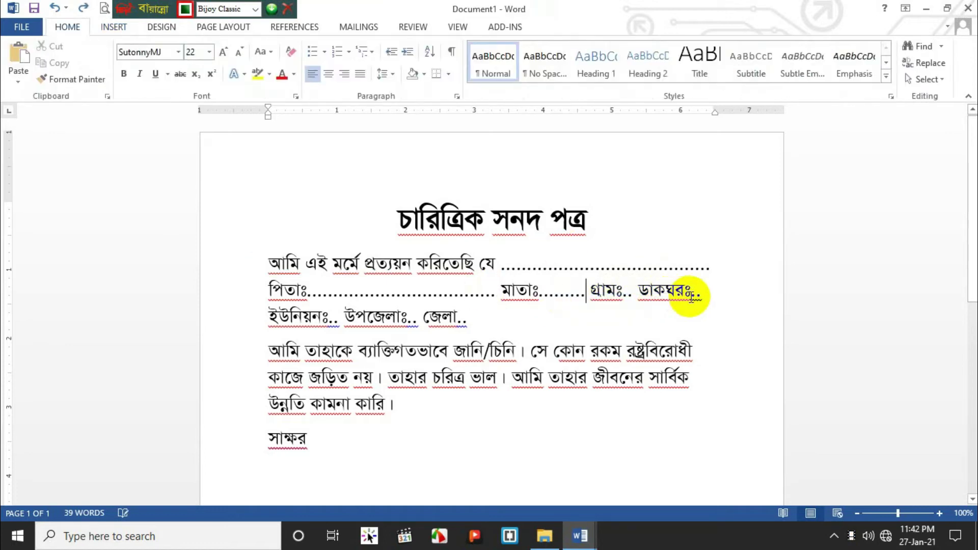
- Extend the dotted blank after মাতাঃ to the end of its line and the one after গ্রামঃ past mid-line
type(".....")
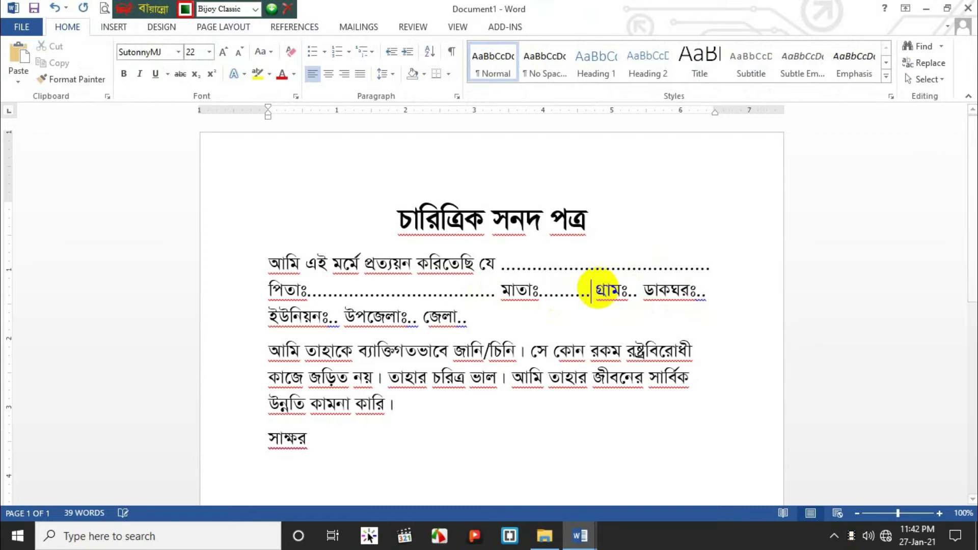
type(".................")
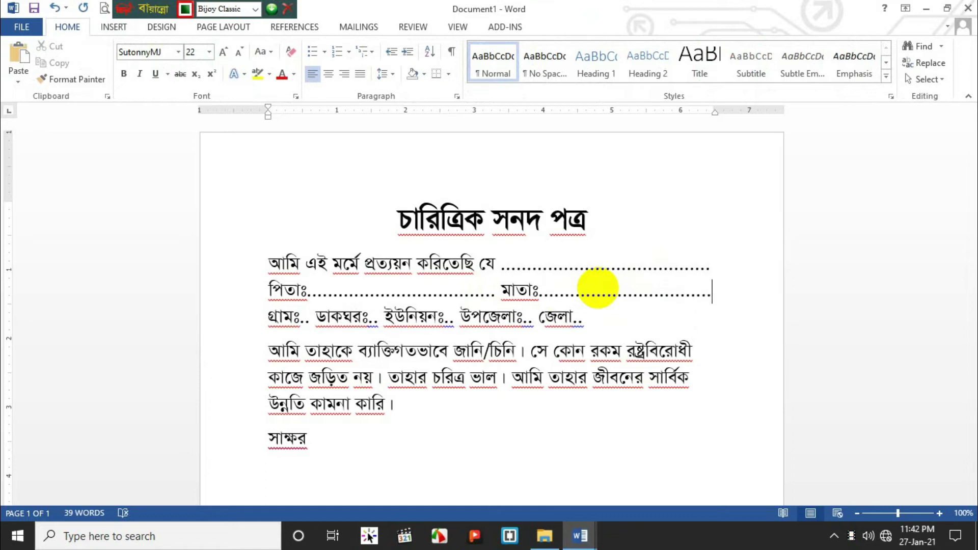
left_click(311, 319)
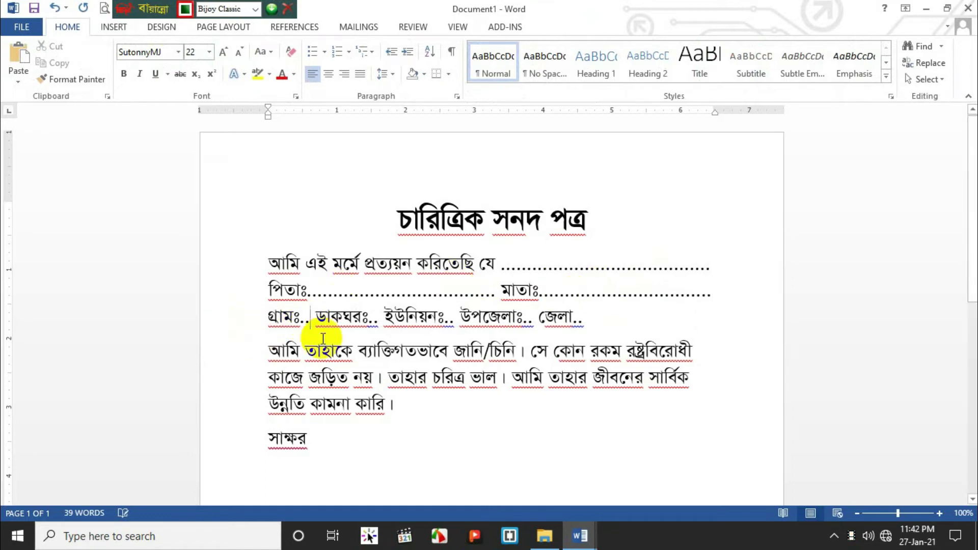
type(".................................")
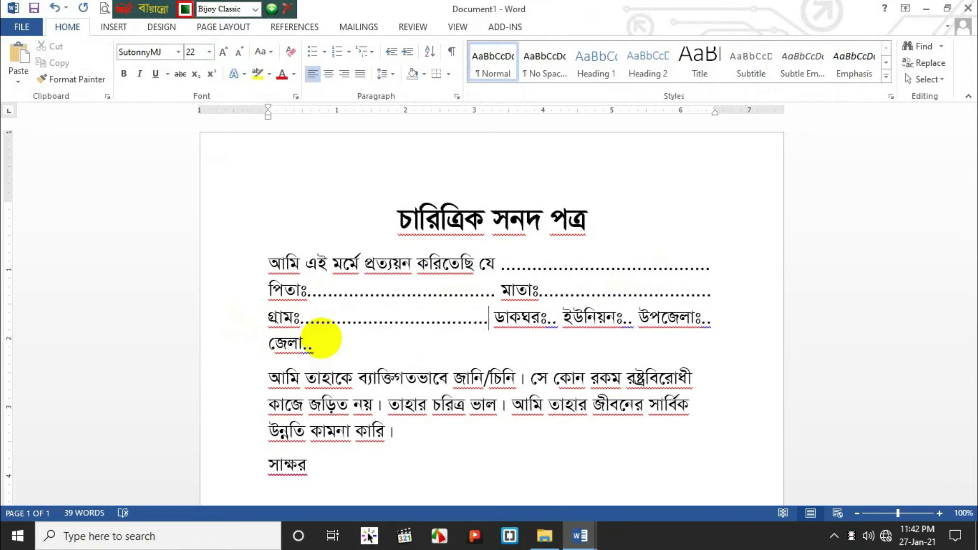
- Fill the rest of the line after ডাকঘরঃ with dots and lengthen the গ্রামঃ blank by one dot to align ডাকঘরঃ under মাতাঃ
left_click(557, 320)
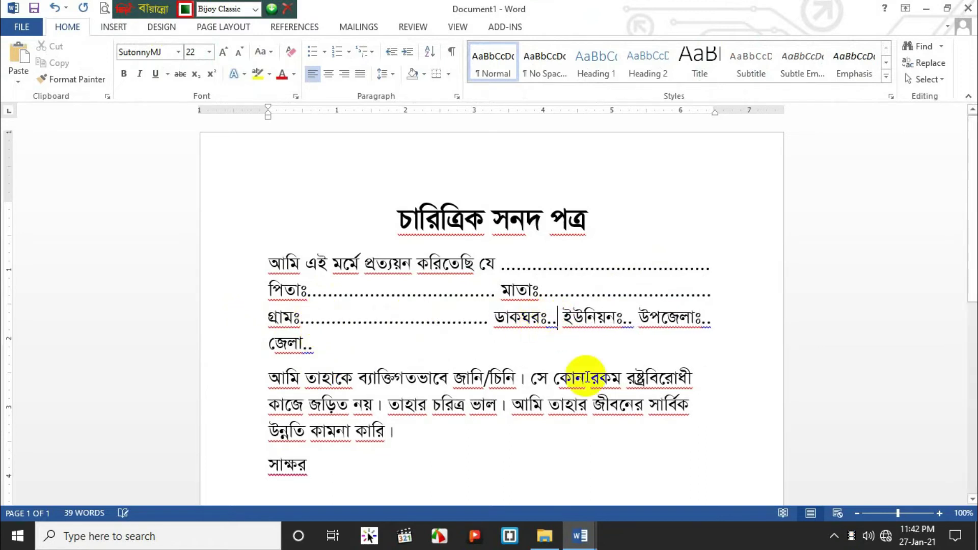
type("......................")
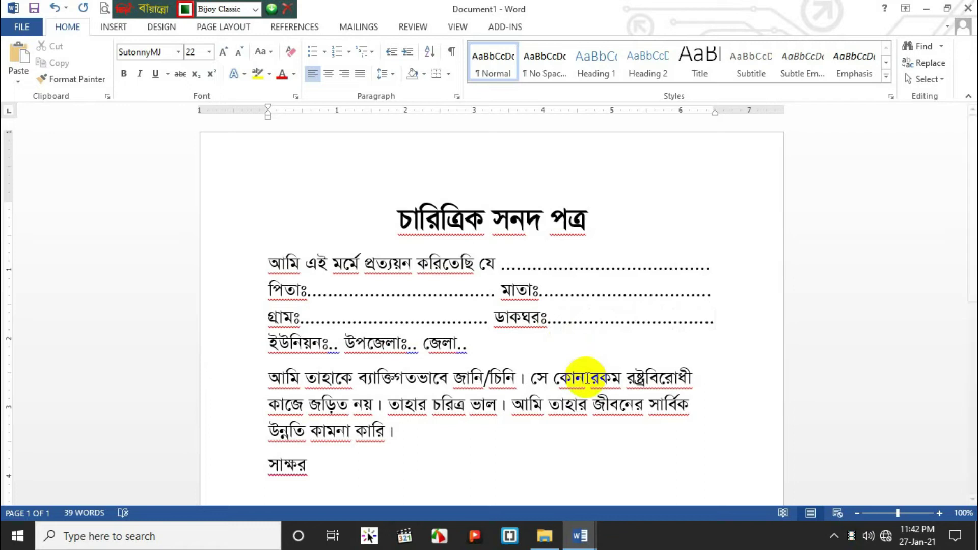
left_click(488, 321)
type(".")
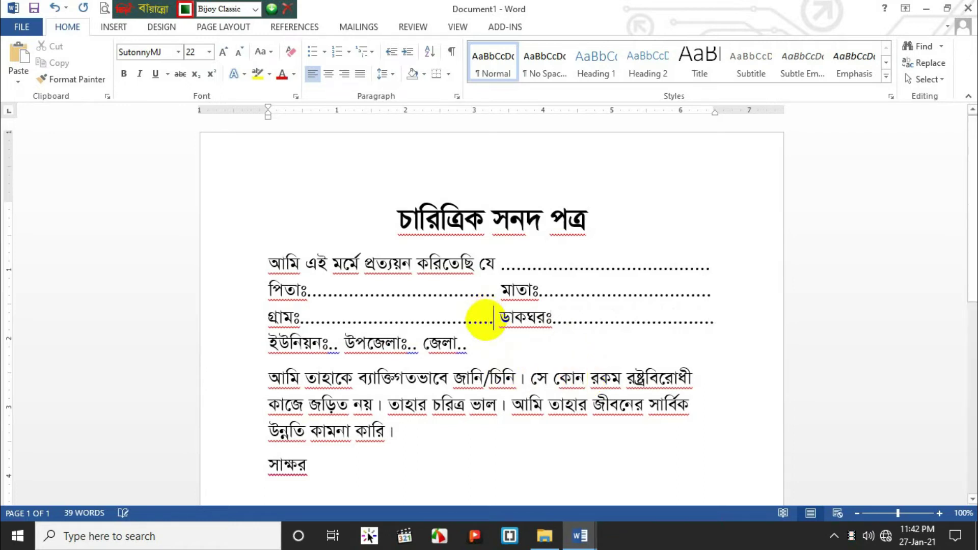
type(".")
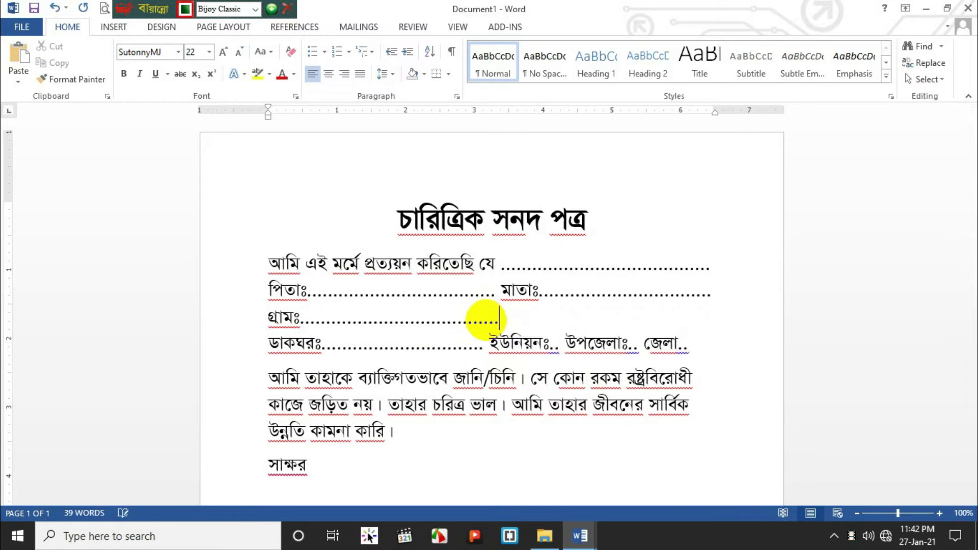
key("BackSpace")
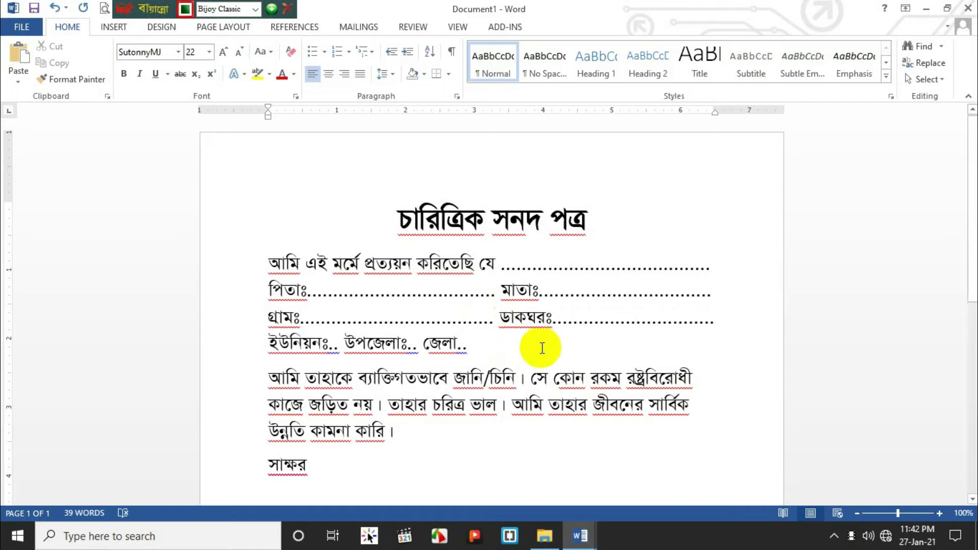
- Extend the dotted blank after ইউনিয়নঃ to nearly mid-line, trimming the surplus dots before উপজেলাঃ
left_click(337, 343)
type("..........................")
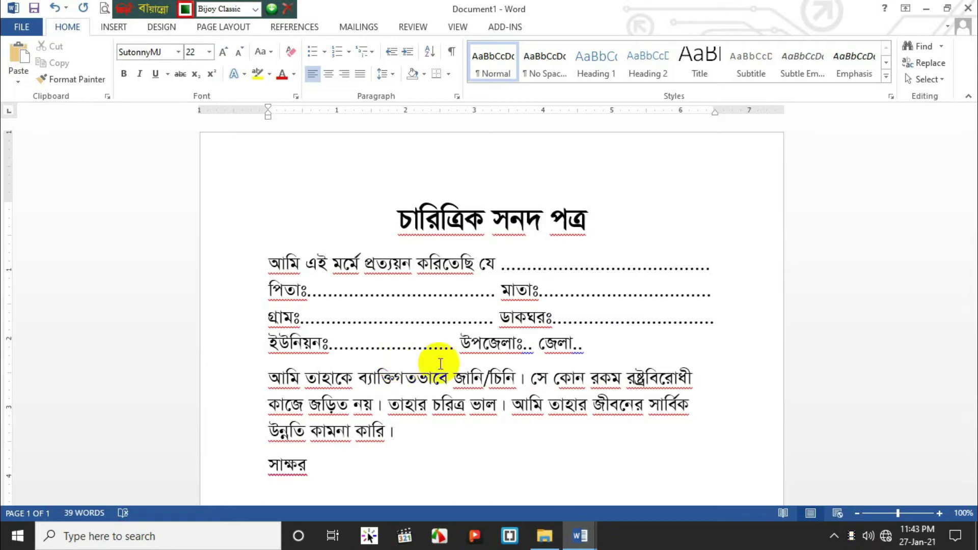
key("BackSpace")
key("BackSpace")
key("BackSpace")
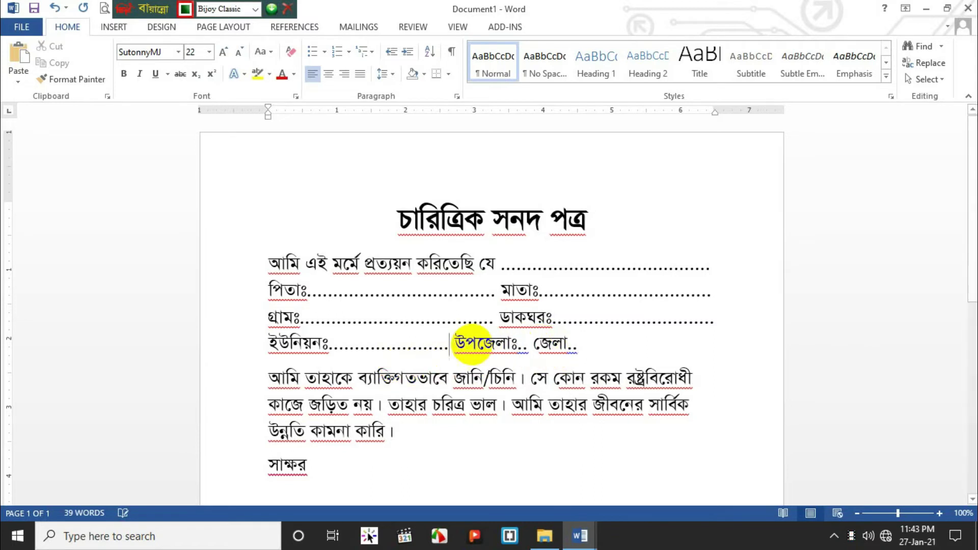
- Lengthen the dotted blank after উপজেলাঃ and fill the rest of the line after জেলা with dots, trimming the surplus that wraps
left_click(518, 345)
type("..............")
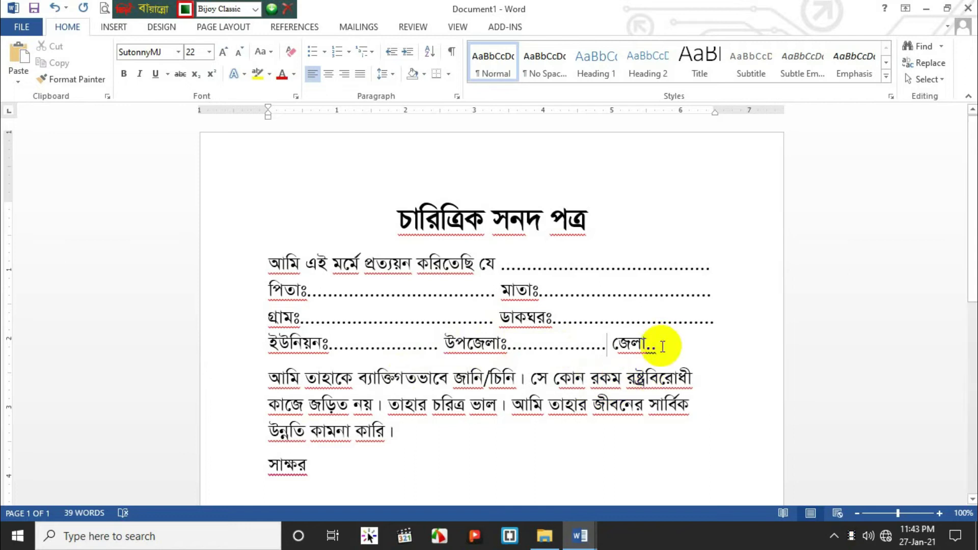
type(".............")
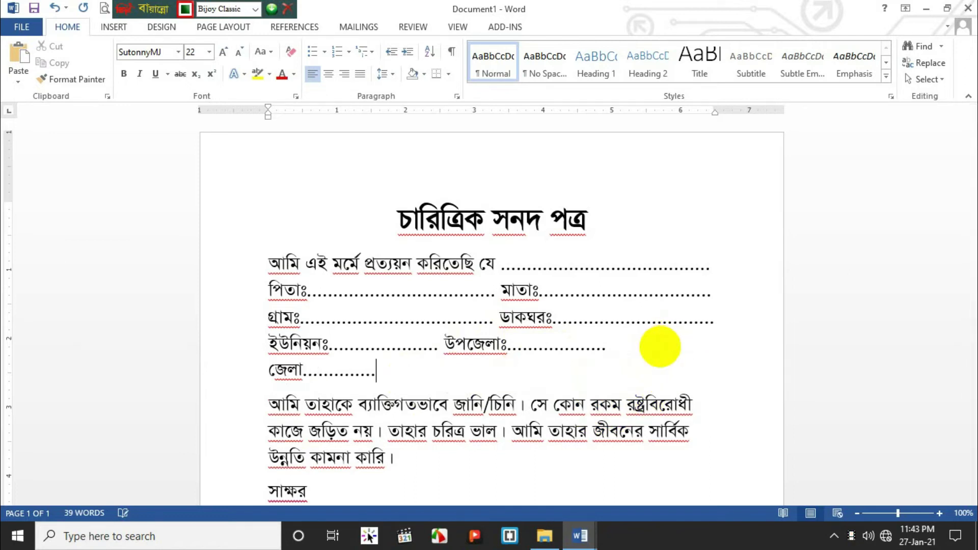
key("BackSpace")
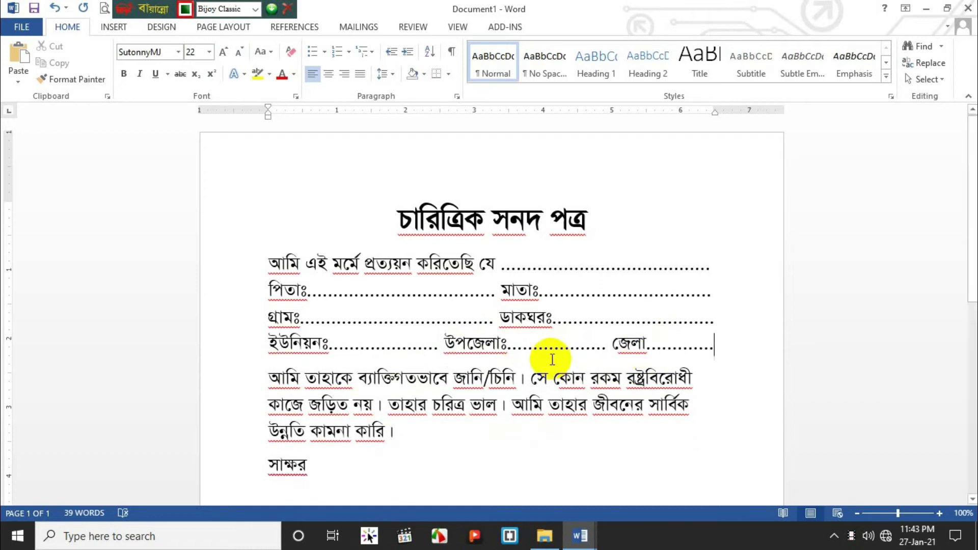
- Indent the signature line সাক্ষর to 5" so it sits below the certificate text, towards the end of the line
scroll(728, 400, "down", 1)
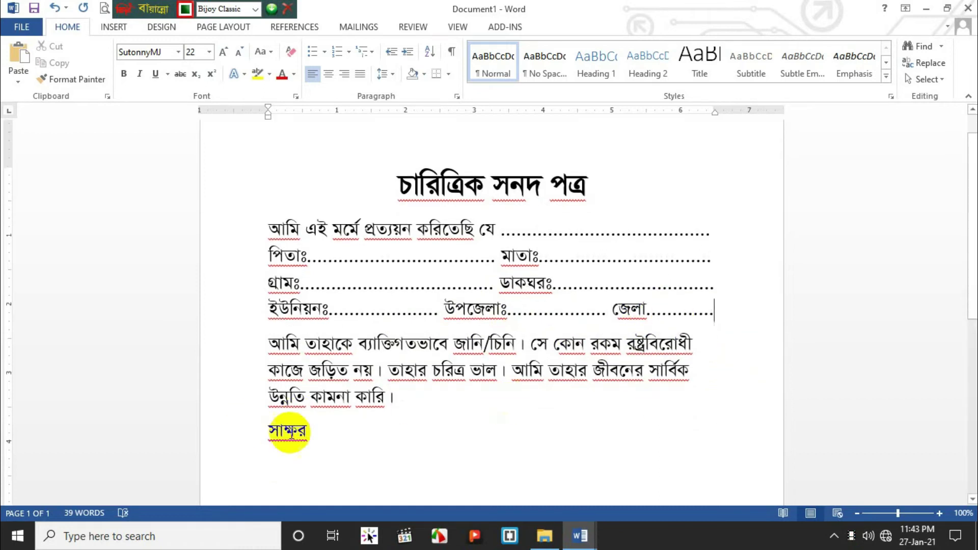
left_click_drag(304, 431, 271, 432)
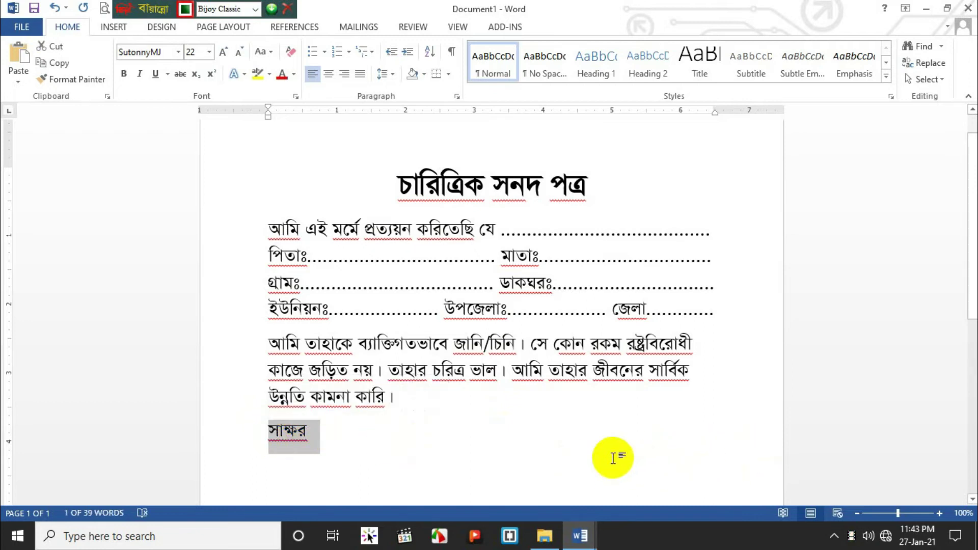
left_click(458, 450)
left_click(269, 429)
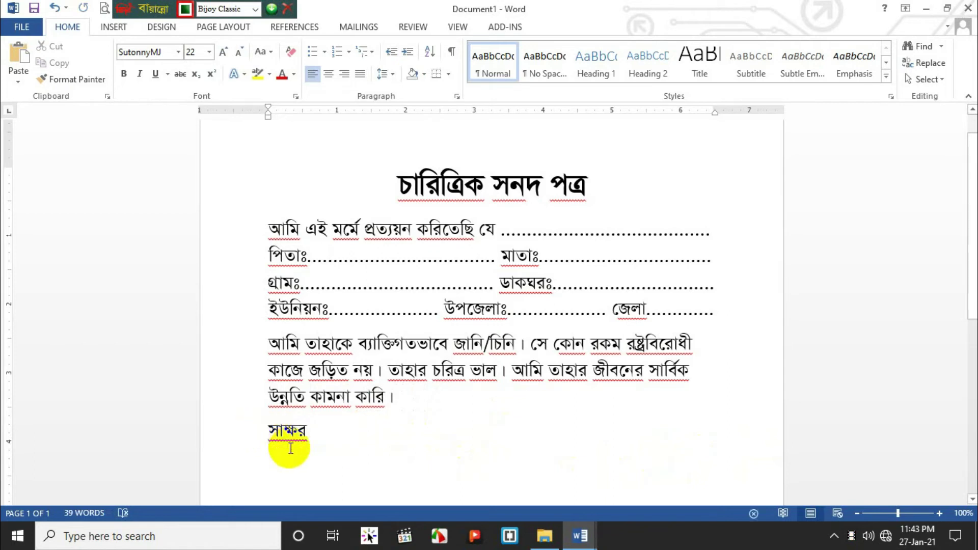
key("Tab")
key("Tab")
key("Tab")
key("Tab")
key("Tab")
key("Tab")
key("Tab")
key("Tab")
key("Tab")
key("Tab")
key("Tab")
key("Tab")
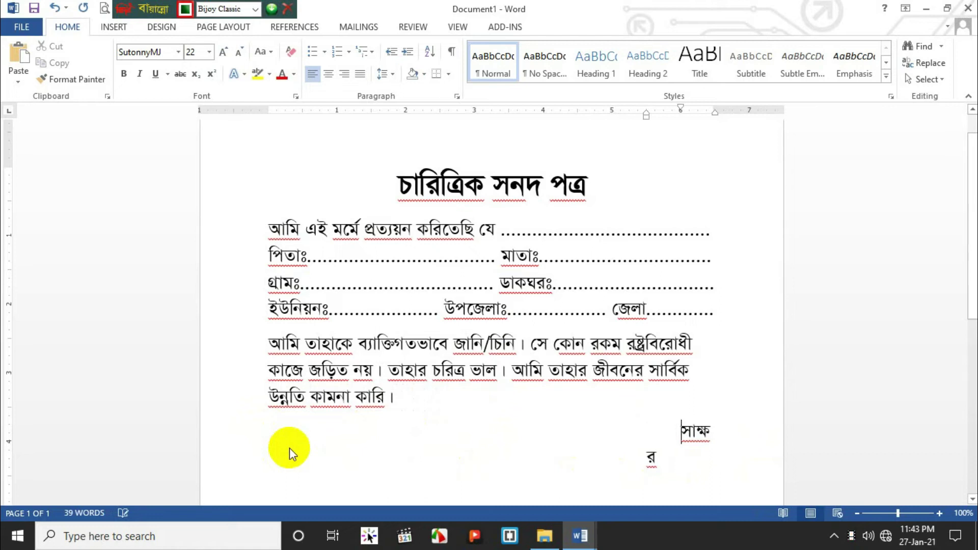
key("BackSpace")
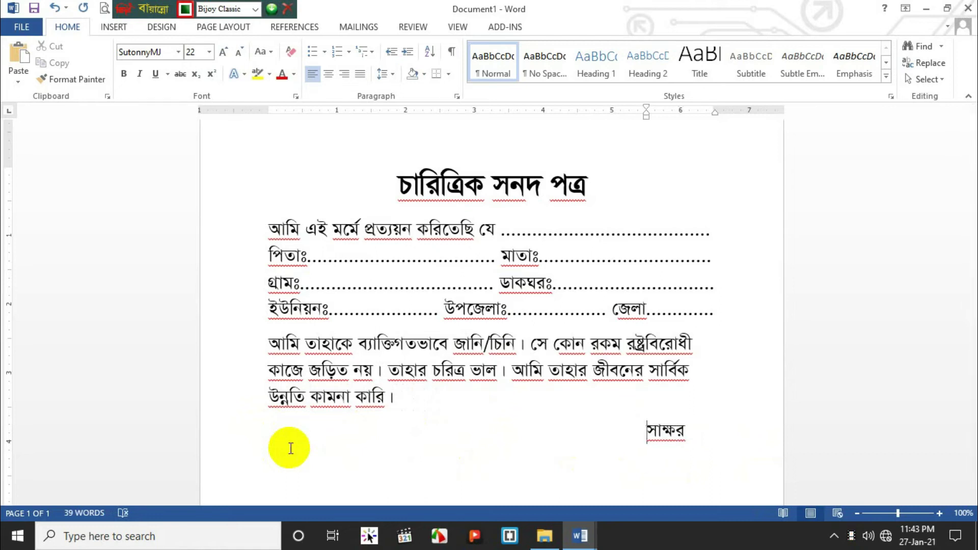
key("BackSpace")
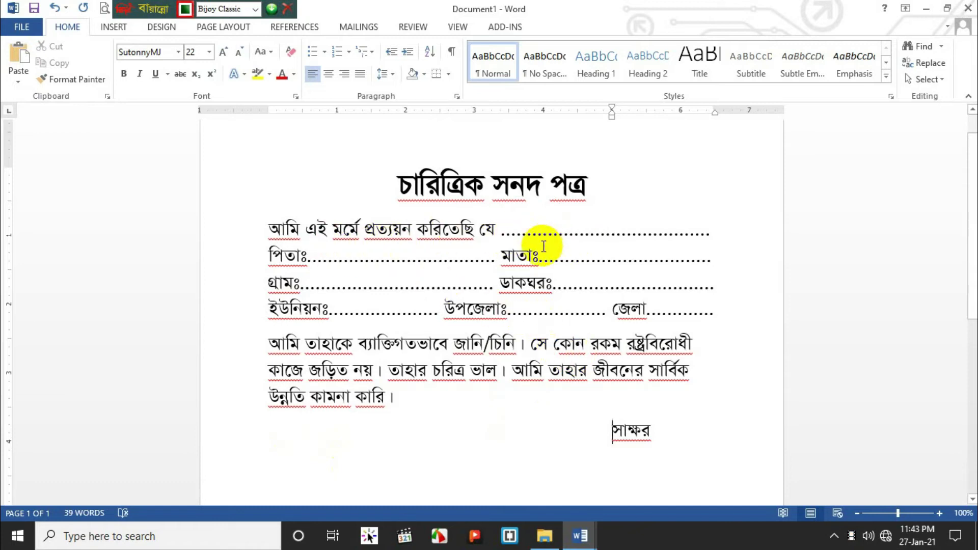
- Try inserting an empty line above the paragraph beginning আমি তাহাকে, and remove it
double_click(281, 228)
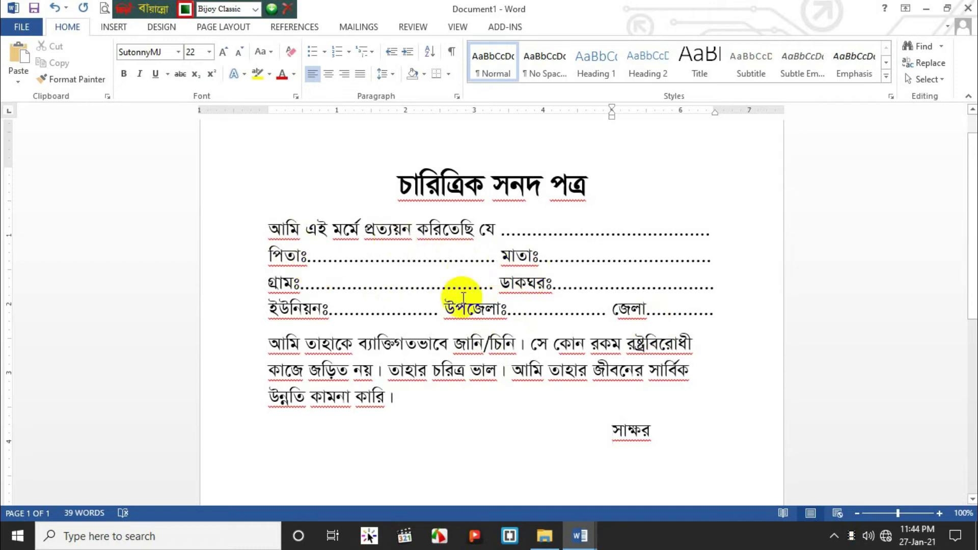
left_click(265, 228)
left_click_drag(264, 229, 316, 228)
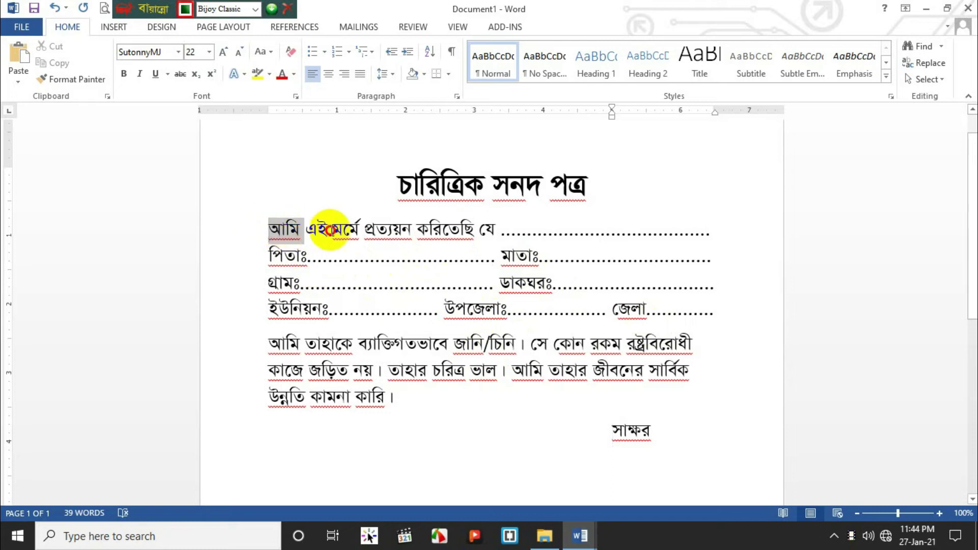
left_click(299, 241)
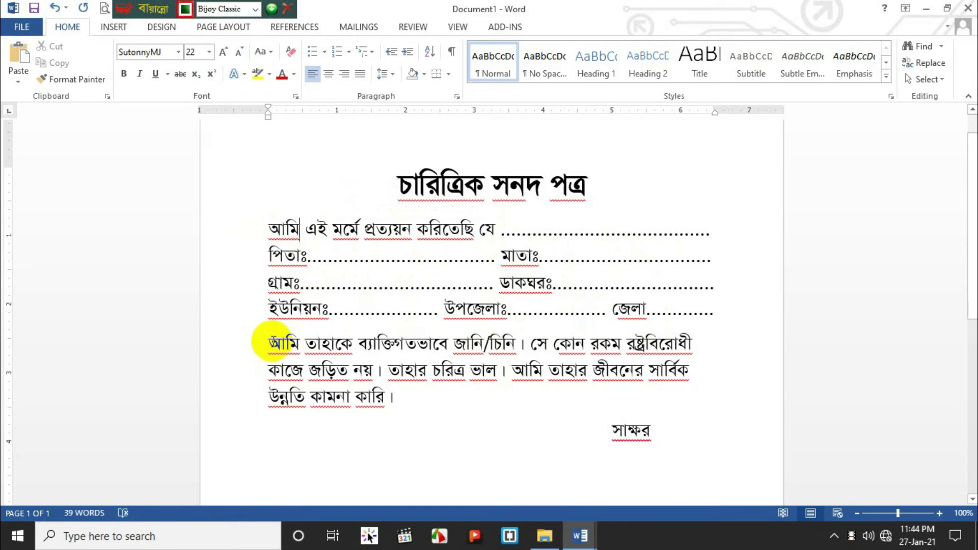
key("Return")
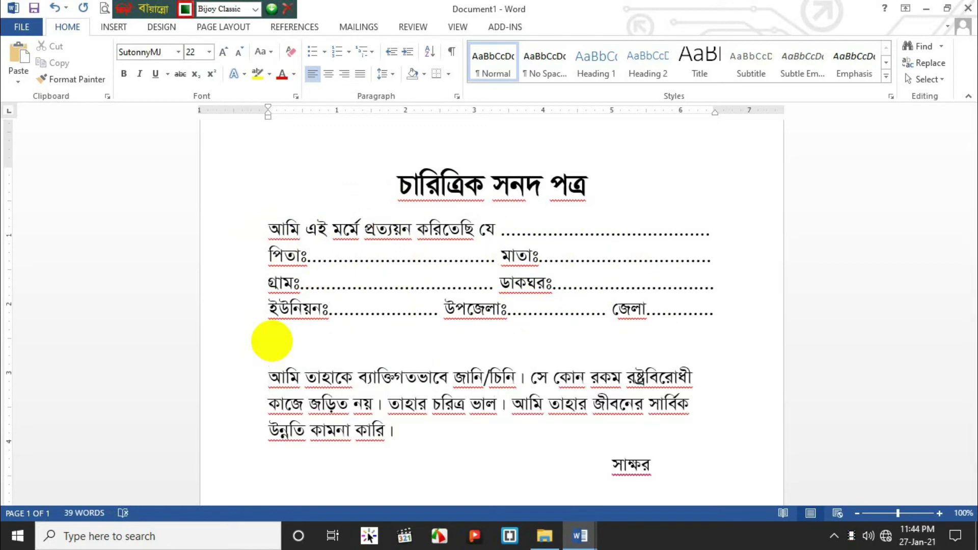
key("BackSpace")
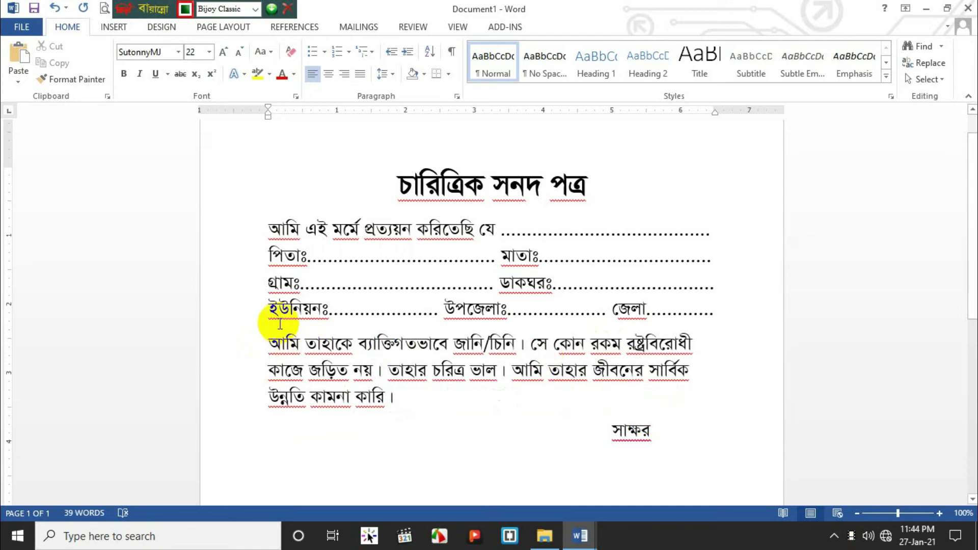
- Try 2.0 line spacing on the whole certificate, and settle on 1.5
left_click(245, 233, "shift")
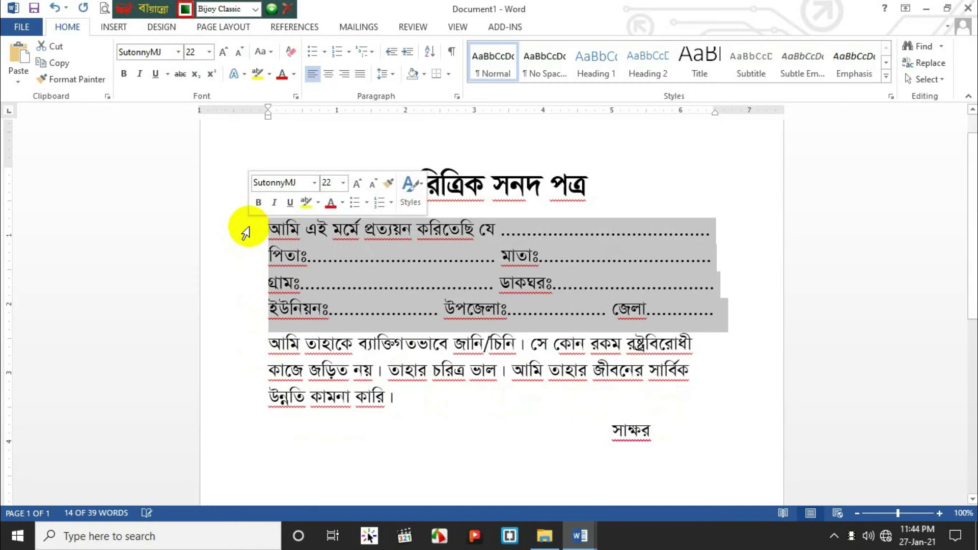
left_click(243, 234)
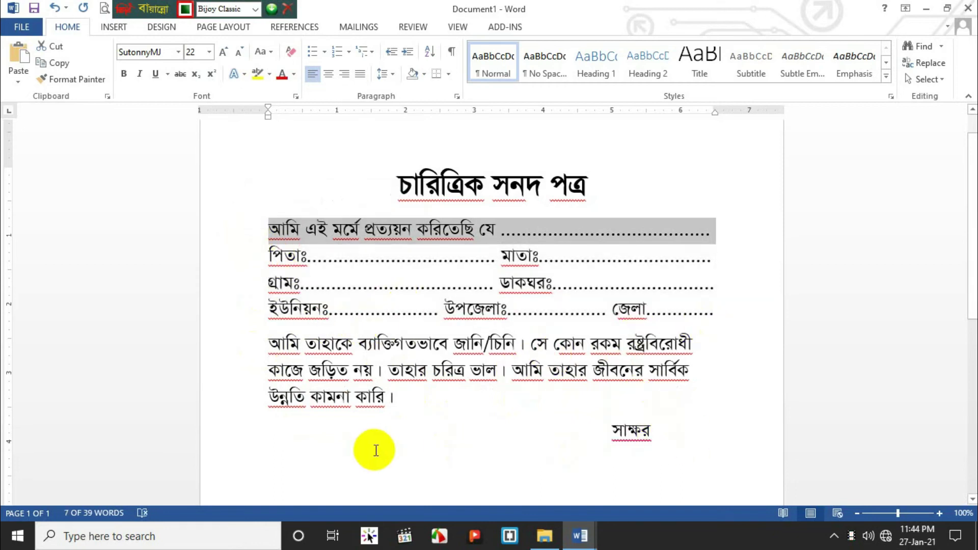
key("ctrl+a")
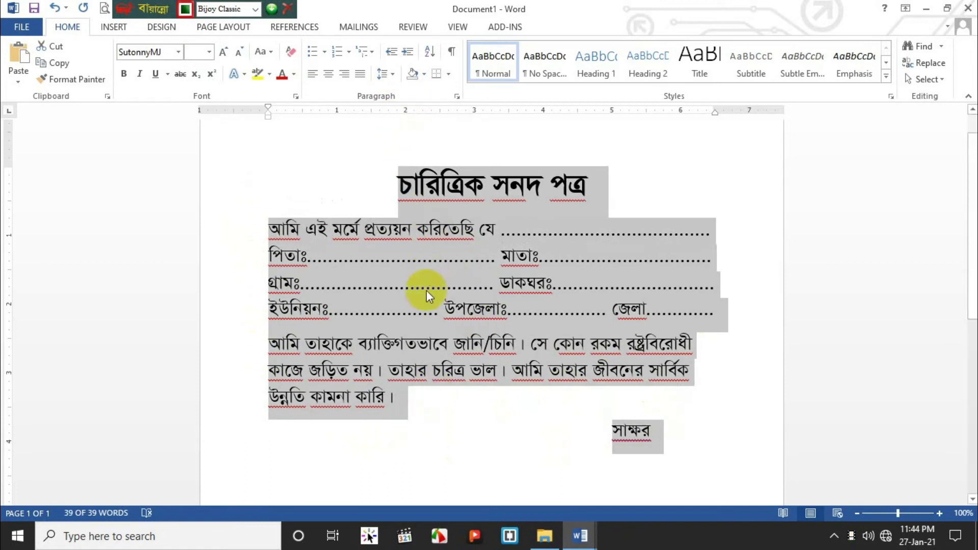
left_click(387, 74)
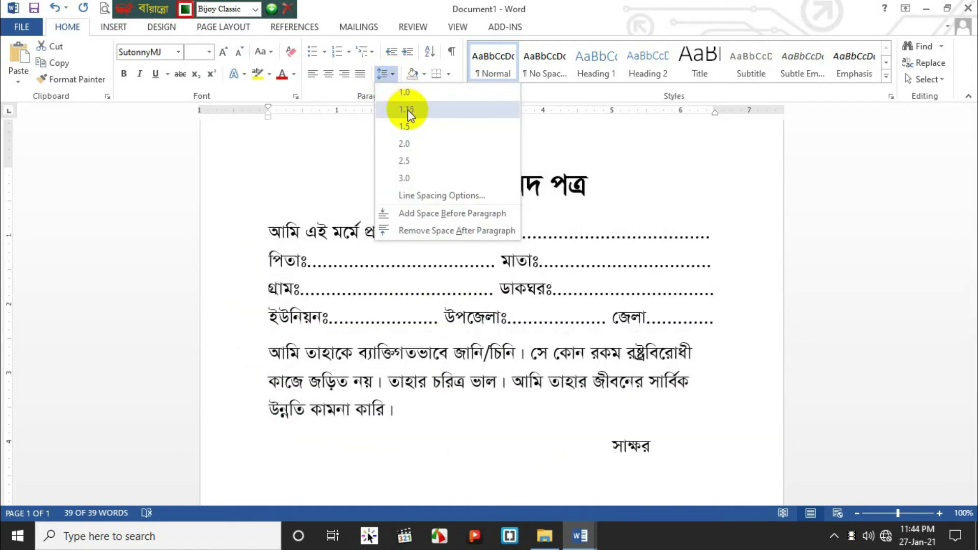
left_click(420, 144)
scroll(682, 207, "down", 3)
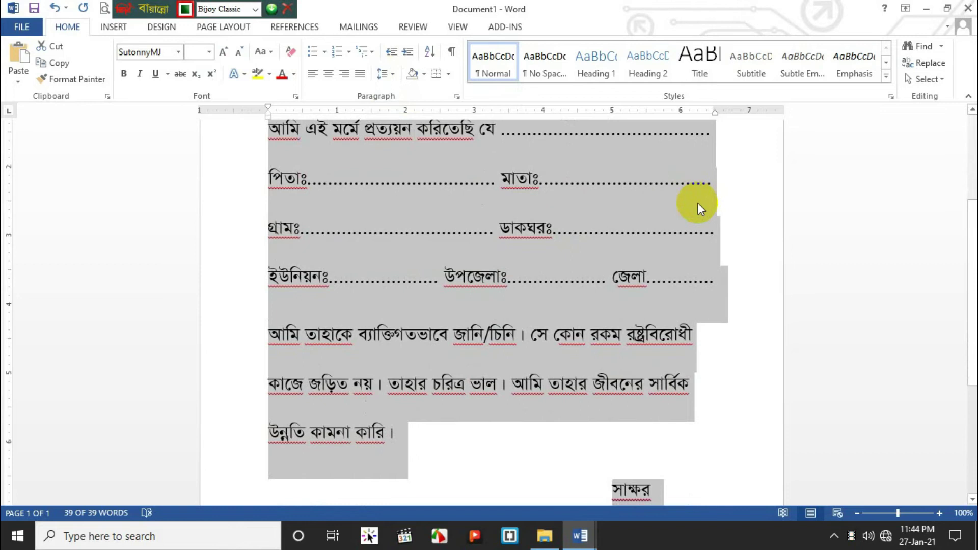
left_click(383, 73)
left_click(409, 128)
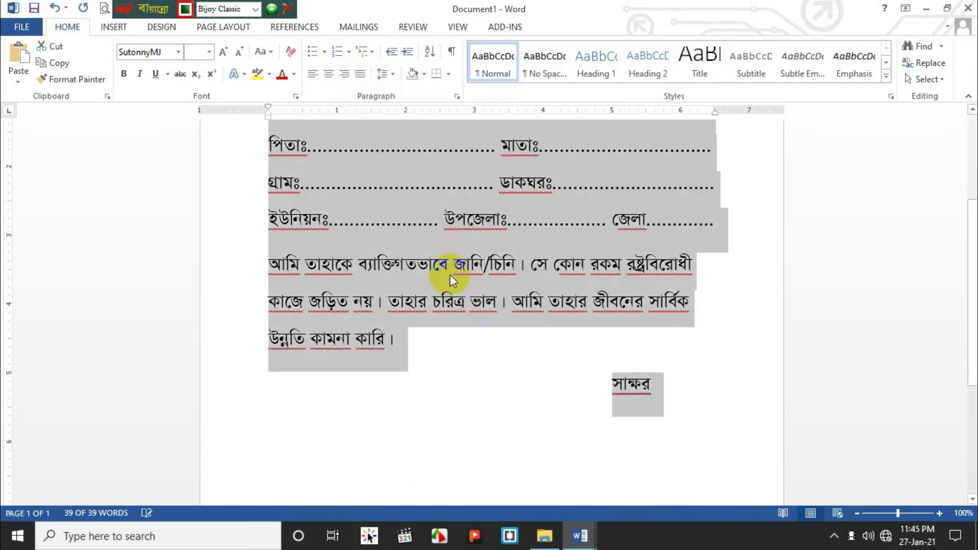
left_click(536, 399)
scroll(560, 370, "up", 4)
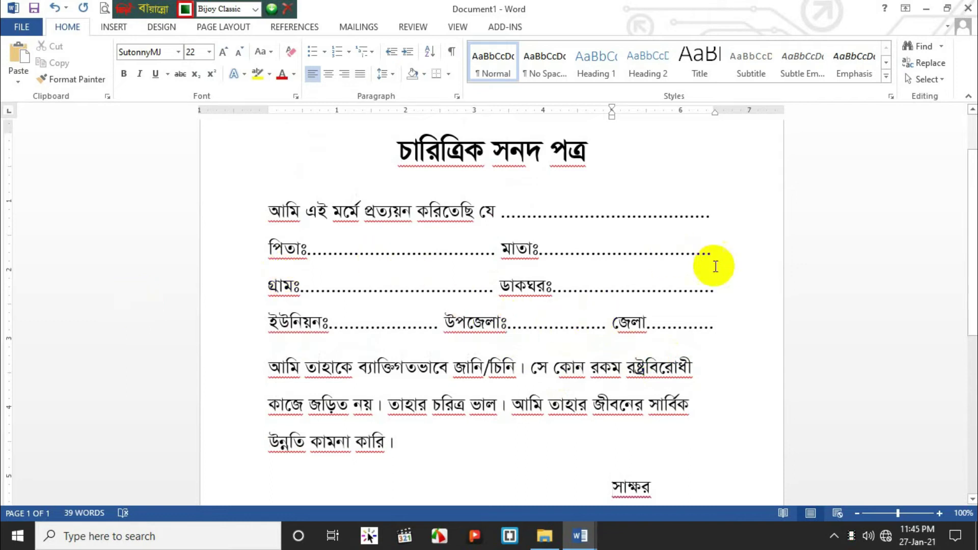
scroll(458, 281, "down", 2)
scroll(506, 316, "up", 4)
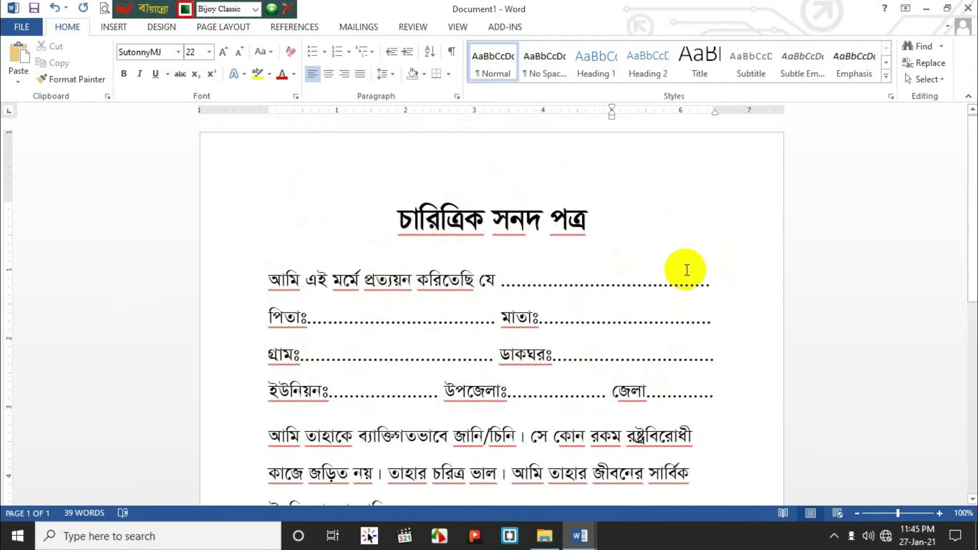
left_click_drag(427, 235, 439, 236)
left_click(426, 188)
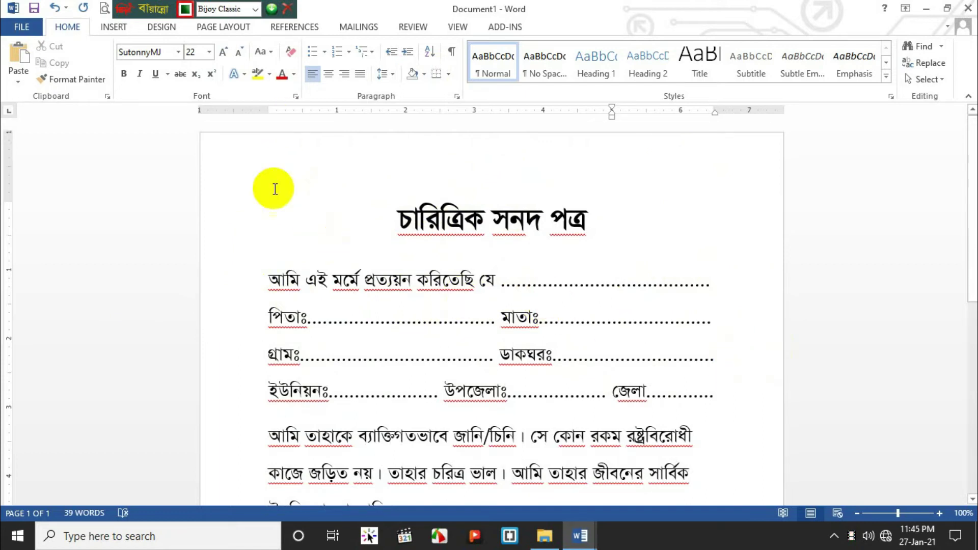
- Apply the Narrow margin preset with 0.5" on every side of the page
left_click(212, 28)
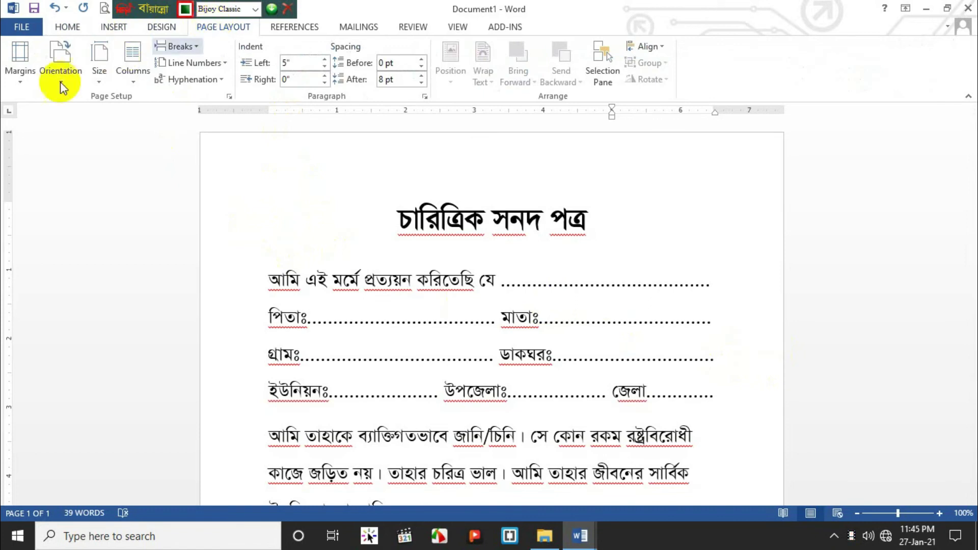
left_click(24, 65)
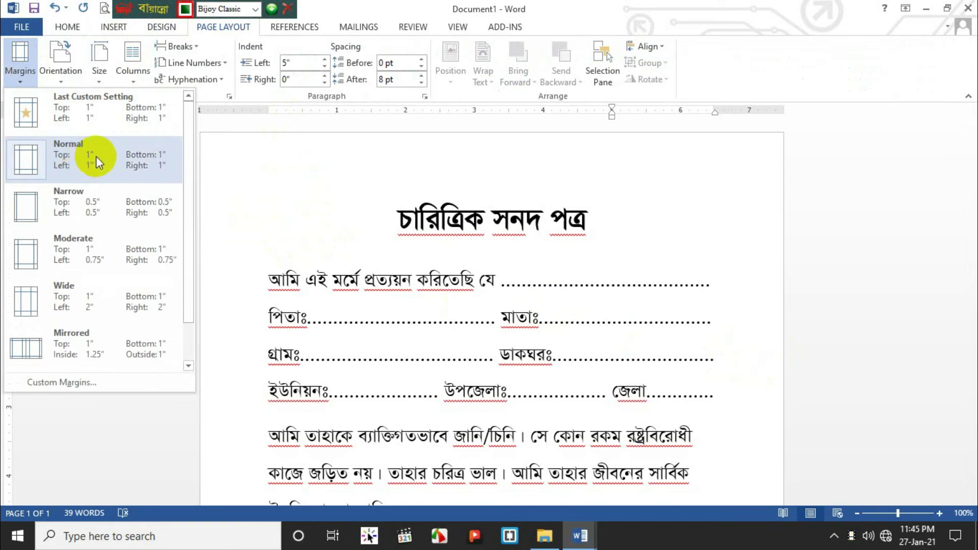
left_click(94, 210)
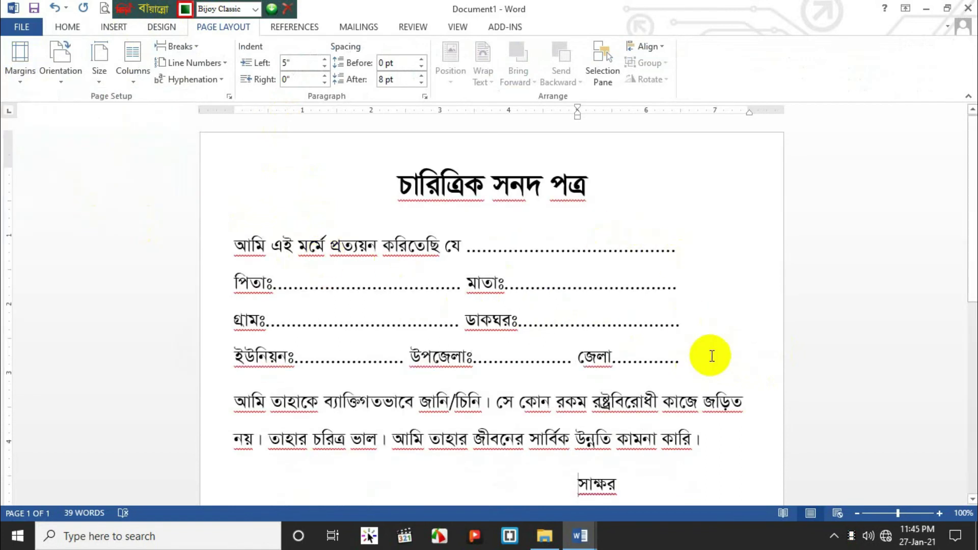
scroll(681, 350, "down", 2)
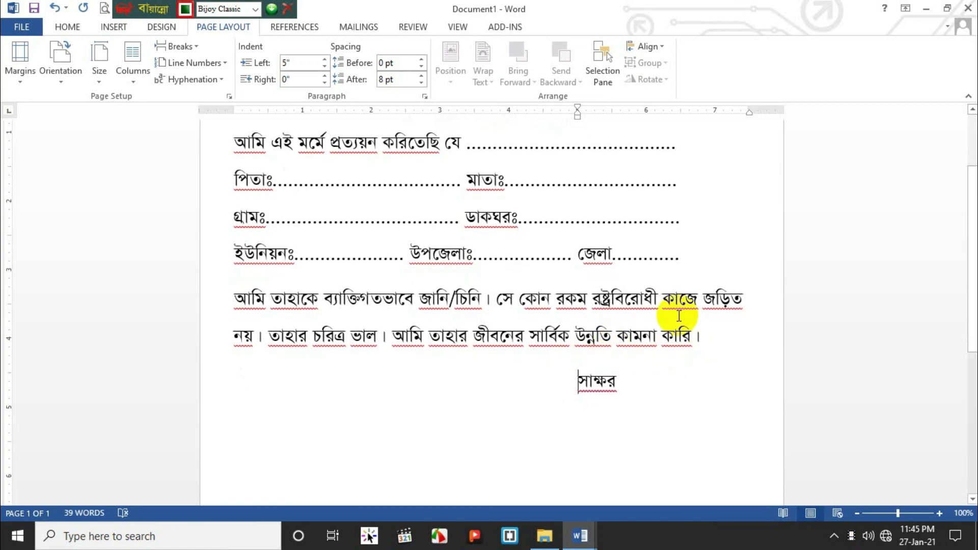
scroll(622, 301, "up", 1)
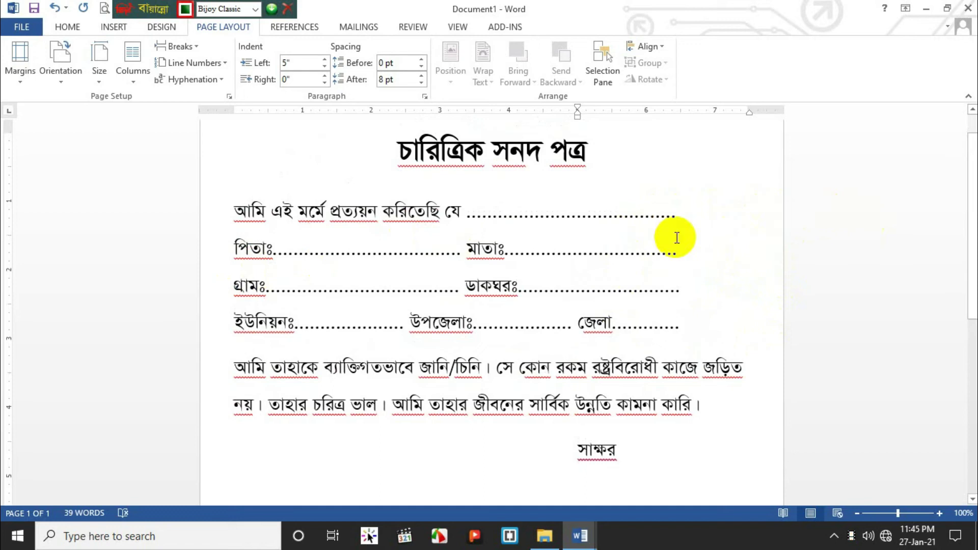
- Try joining the পিতাঃ line to the opening line and lengthening the name and মাতাঃ blanks with more dots
left_click(235, 247)
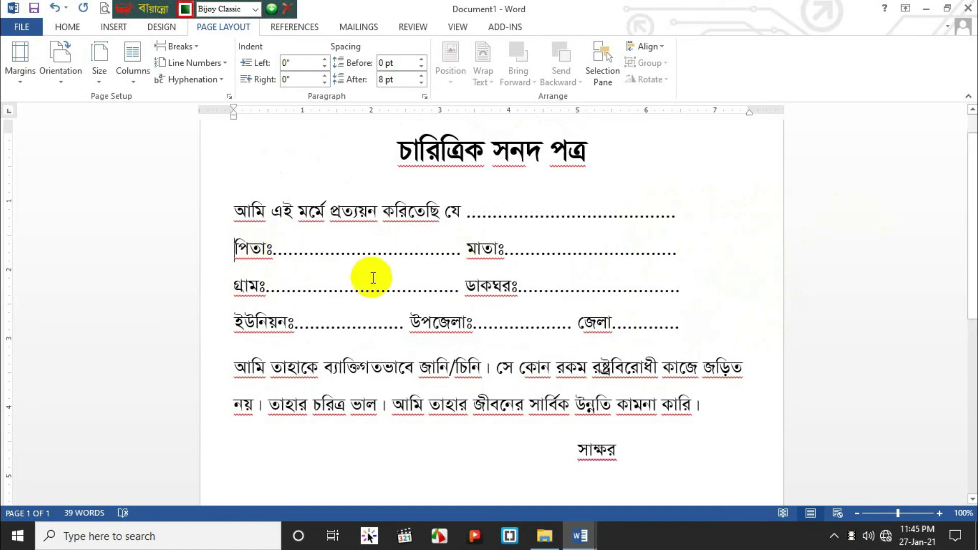
key("BackSpace")
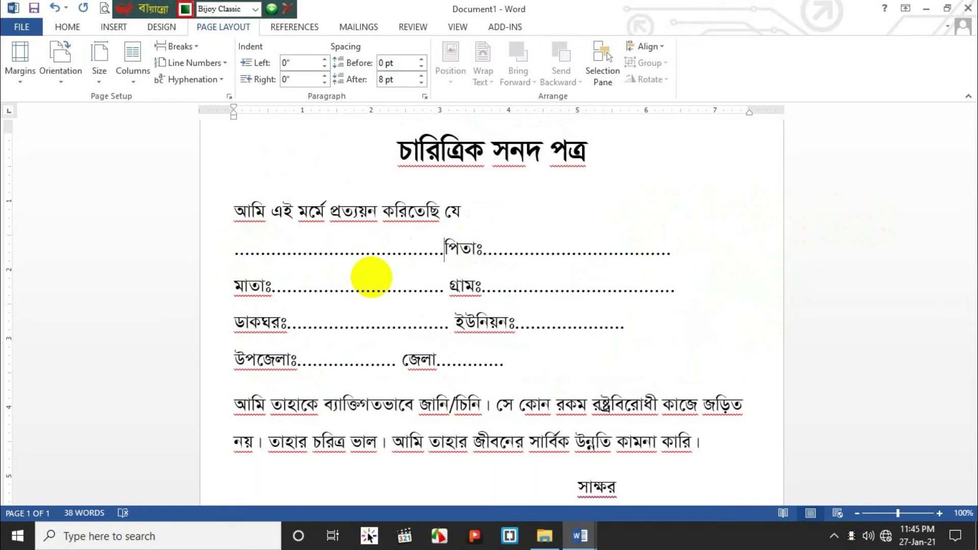
type("........................")
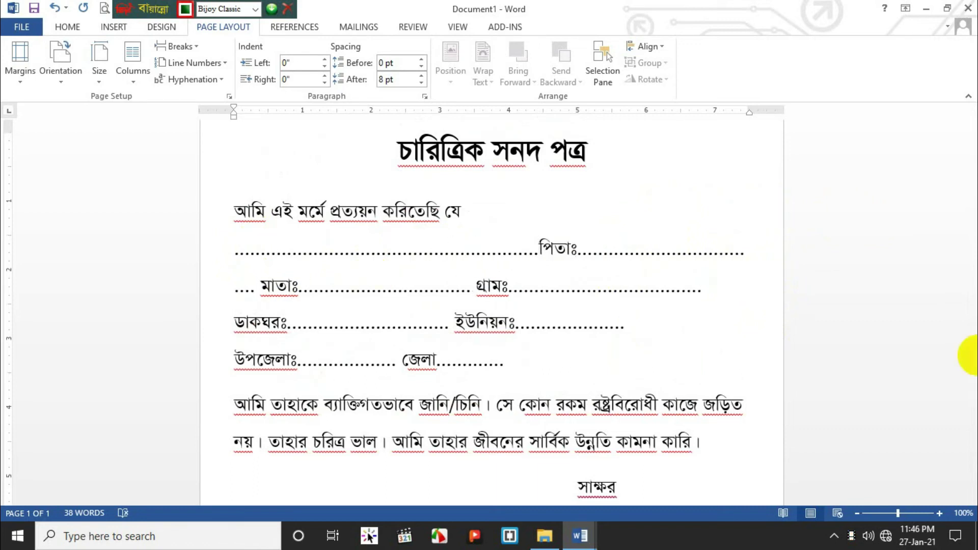
left_click(471, 286)
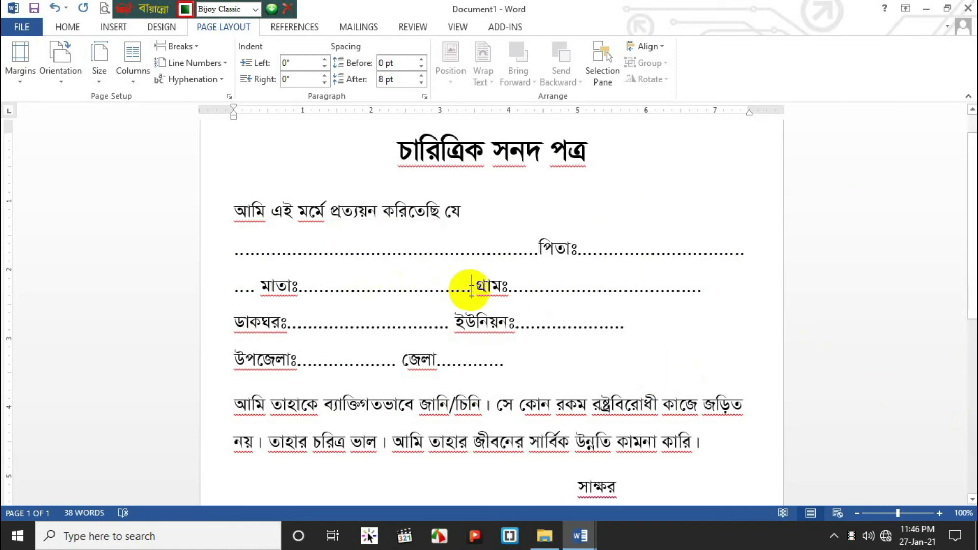
type("..................")
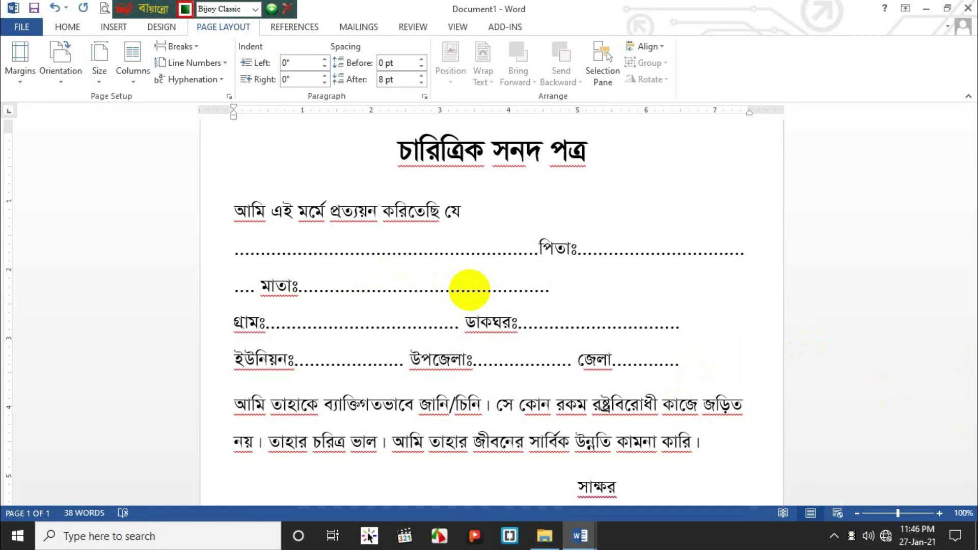
key("BackSpace")
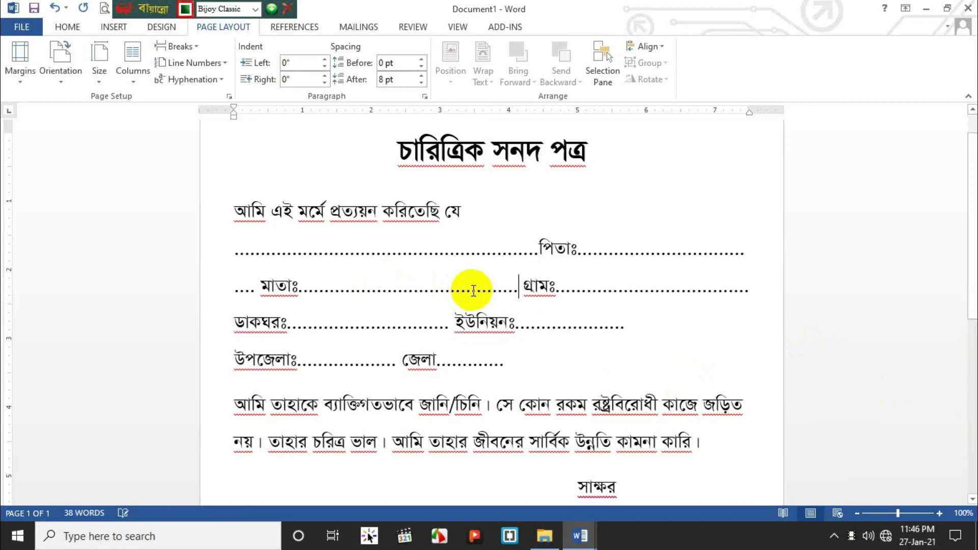
- Undo the added dots, the joined lines and the Narrow margins
key("ctrl+z")
key("ctrl+z")
key("ctrl+z")
key("ctrl+z")
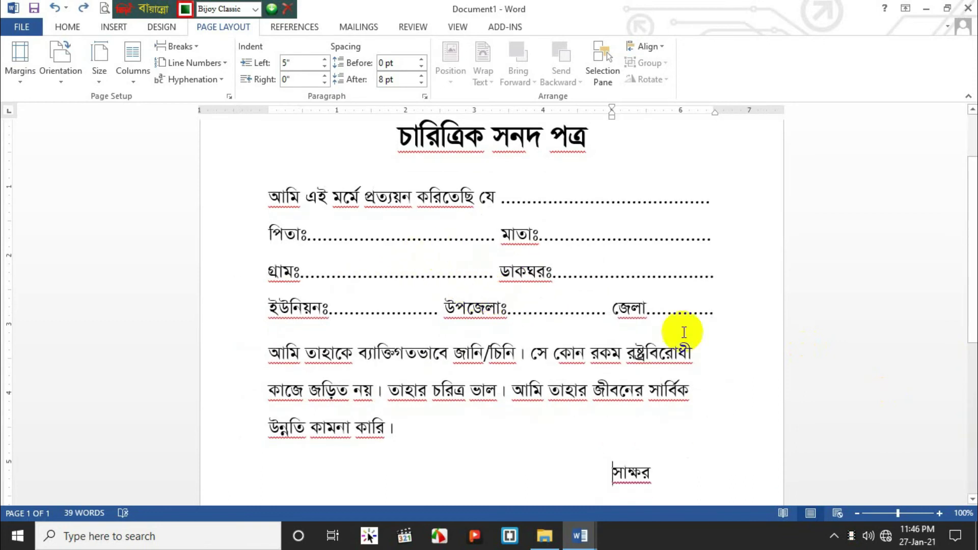
- Review the custom margin settings of the page and accept them
left_click(34, 75)
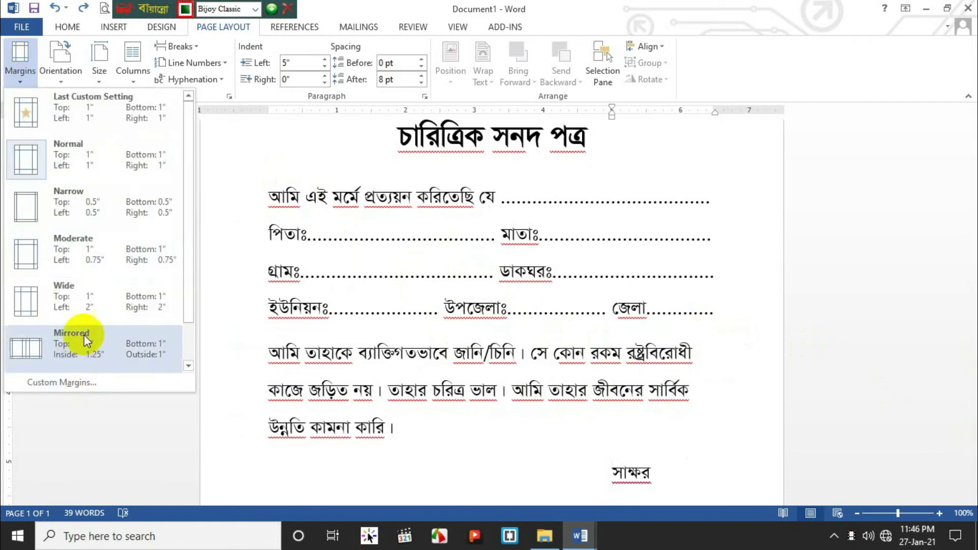
left_click(59, 382)
left_click_drag(461, 74, 337, 90)
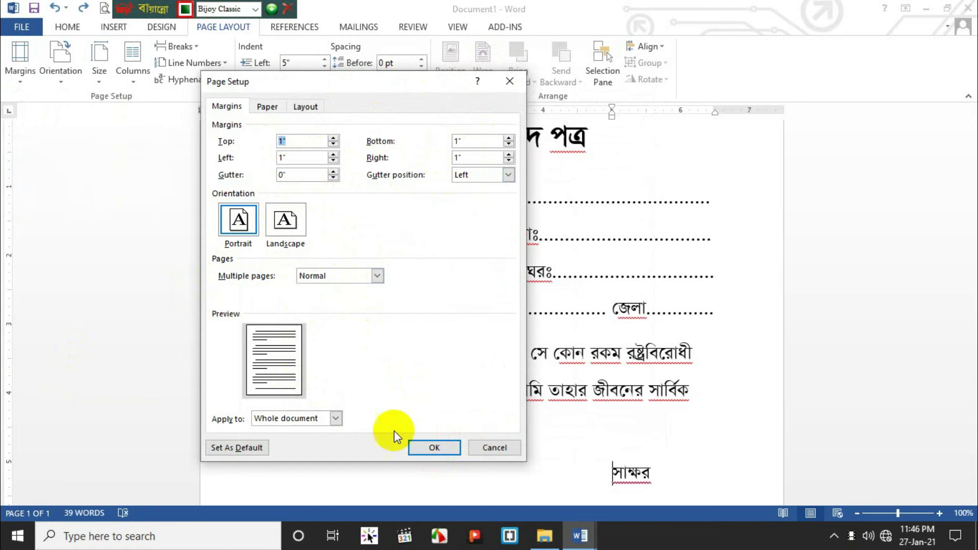
left_click(417, 445)
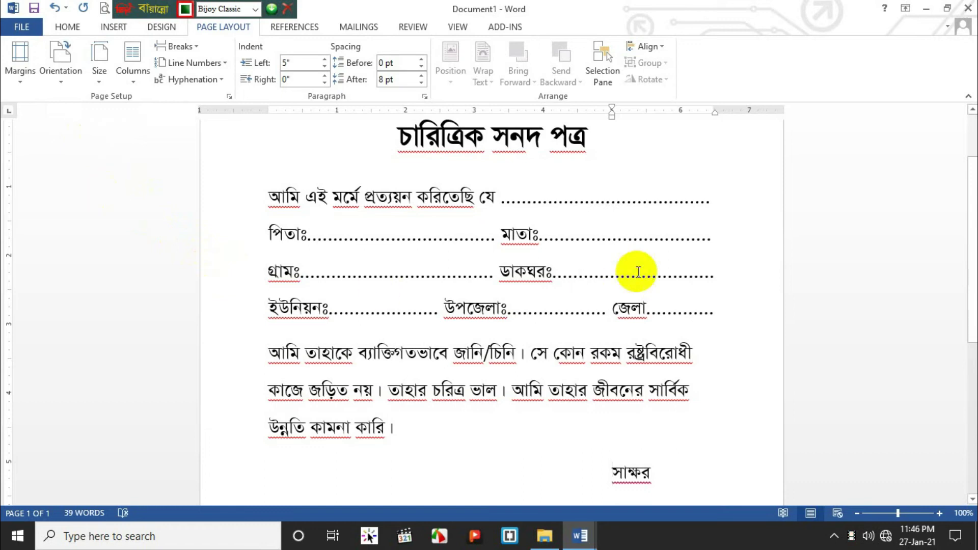
scroll(637, 270, "down", 3)
scroll(590, 268, "up", 2)
scroll(283, 222, "up", 3)
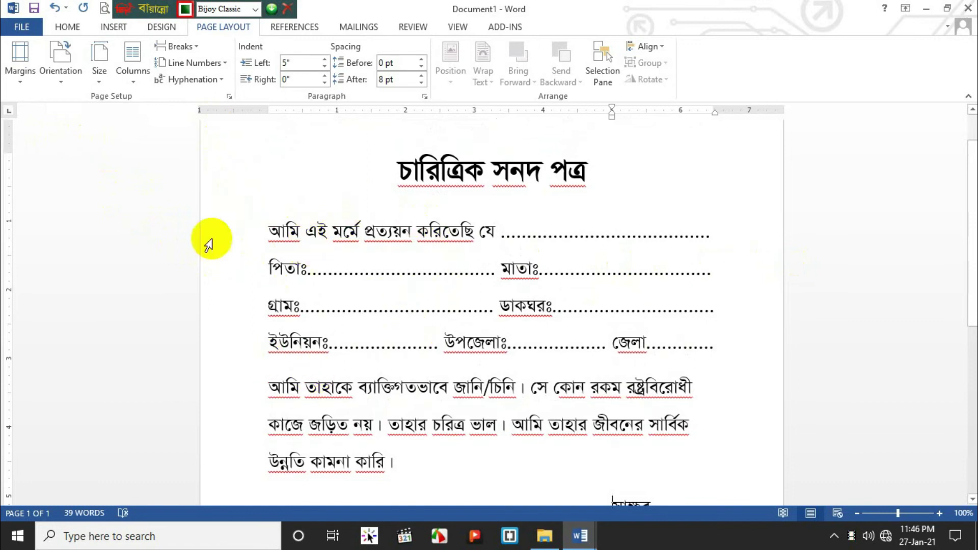
- Try landscape orientation for the certificate and check the page in the print preview
left_click(66, 56)
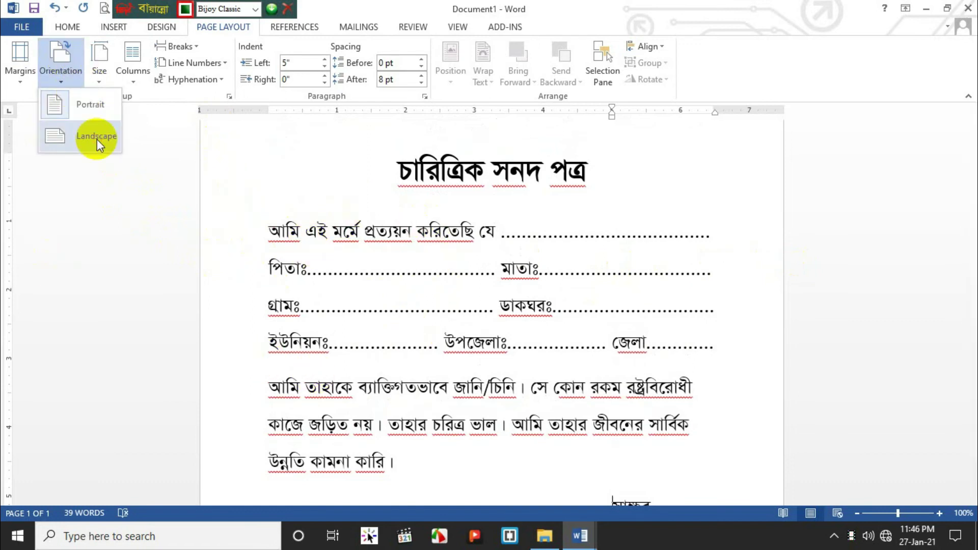
left_click(94, 139)
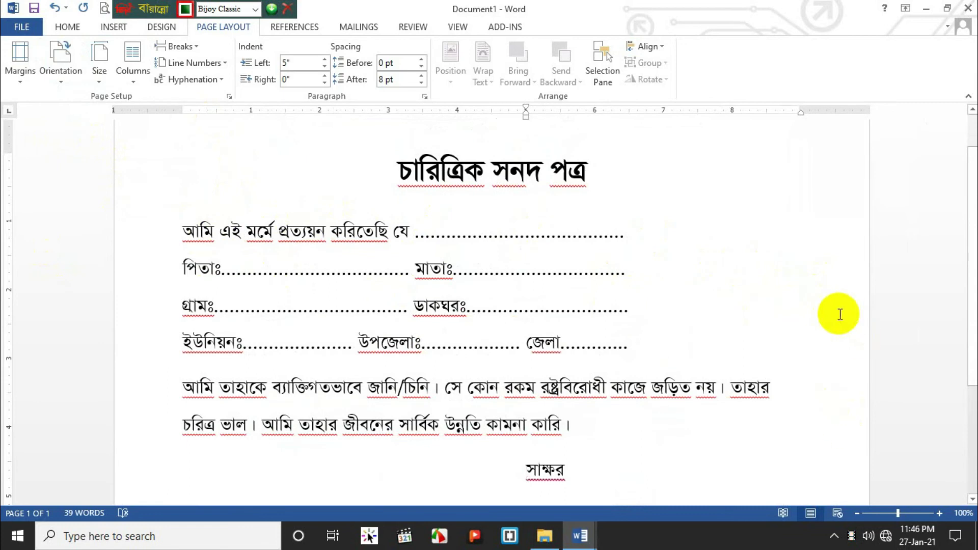
scroll(838, 313, "down", 3)
scroll(840, 314, "up", 3)
scroll(840, 314, "up", 1)
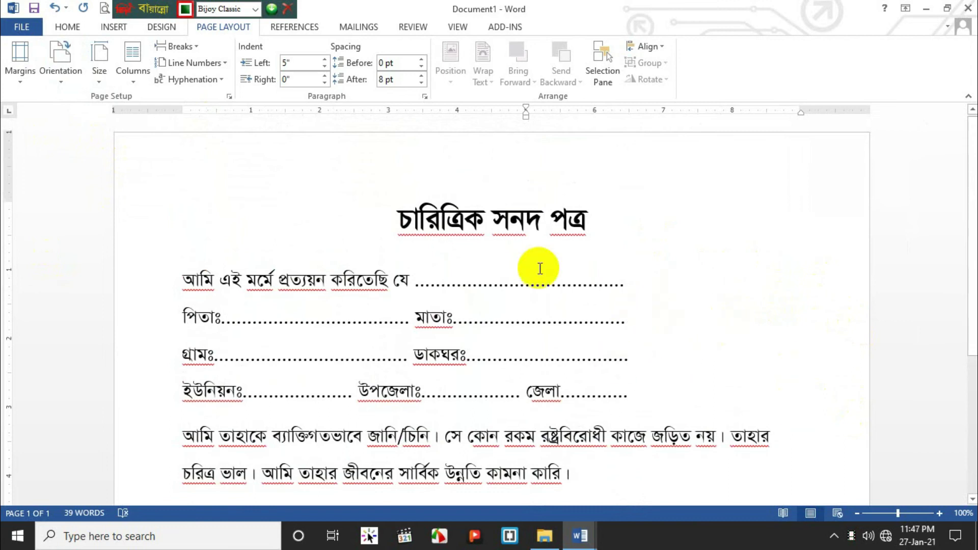
left_click(102, 8)
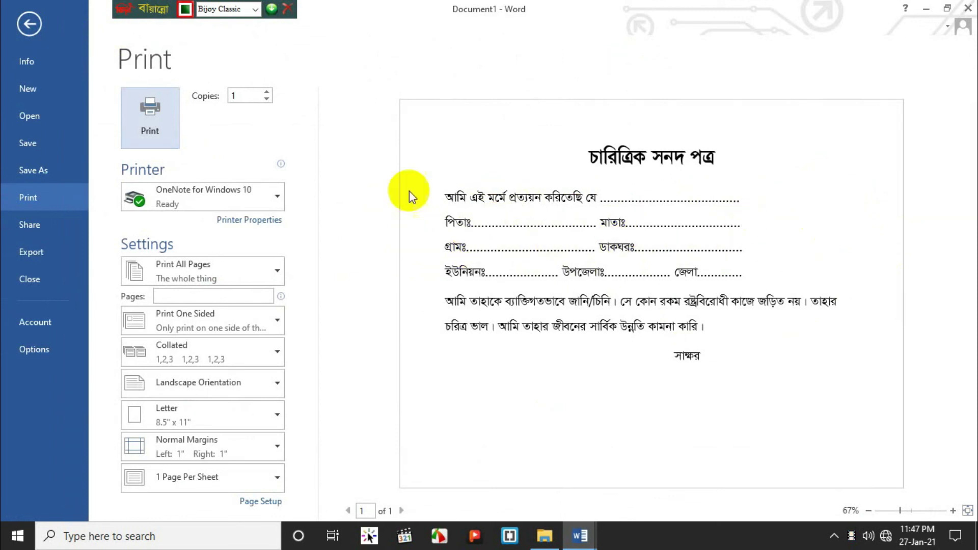
left_click(22, 29)
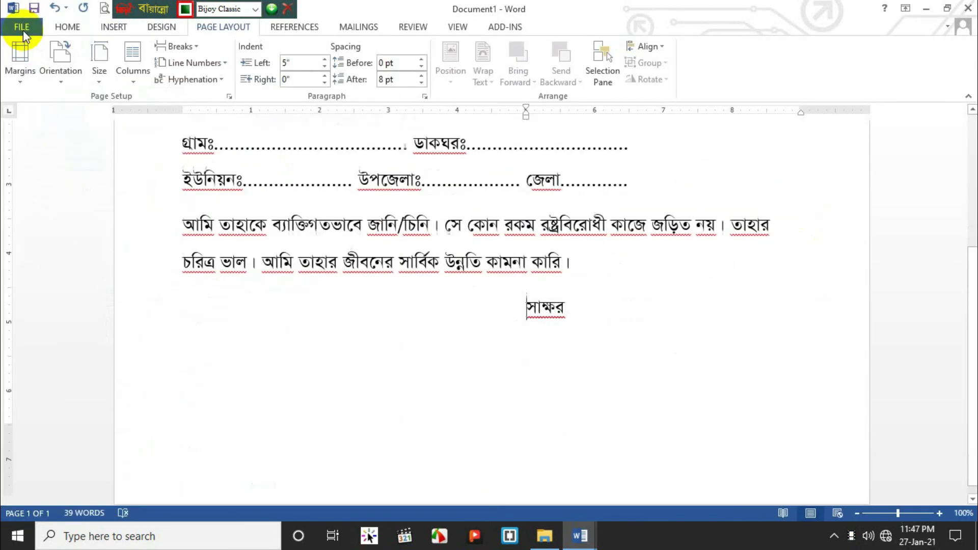
- Set the page orientation back to portrait
left_click(61, 60)
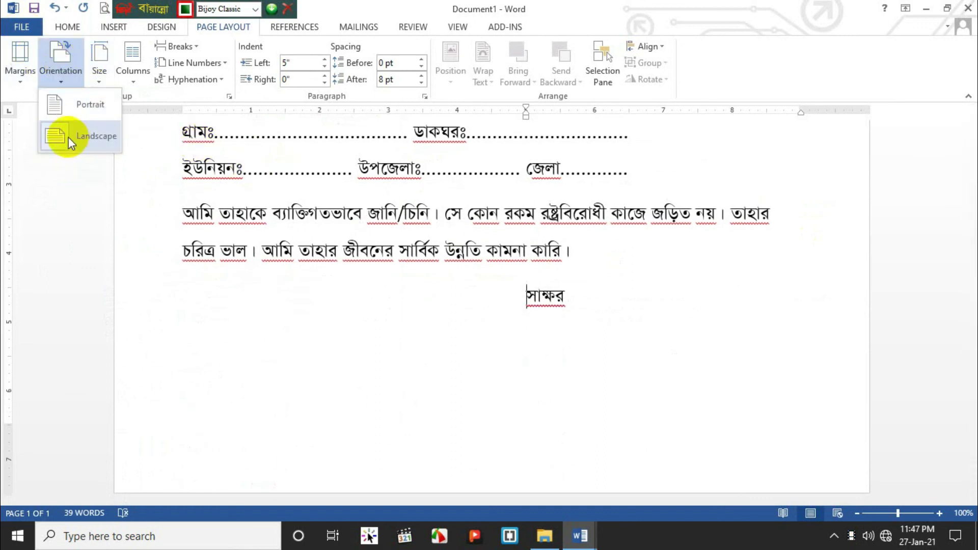
left_click(68, 118)
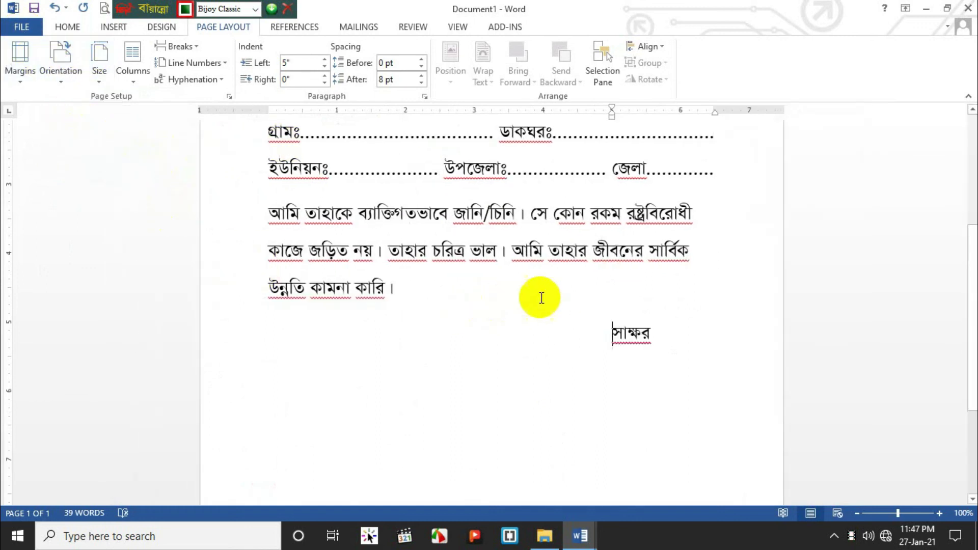
scroll(560, 285, "up", 1)
scroll(568, 277, "up", 3)
scroll(575, 273, "down", 2)
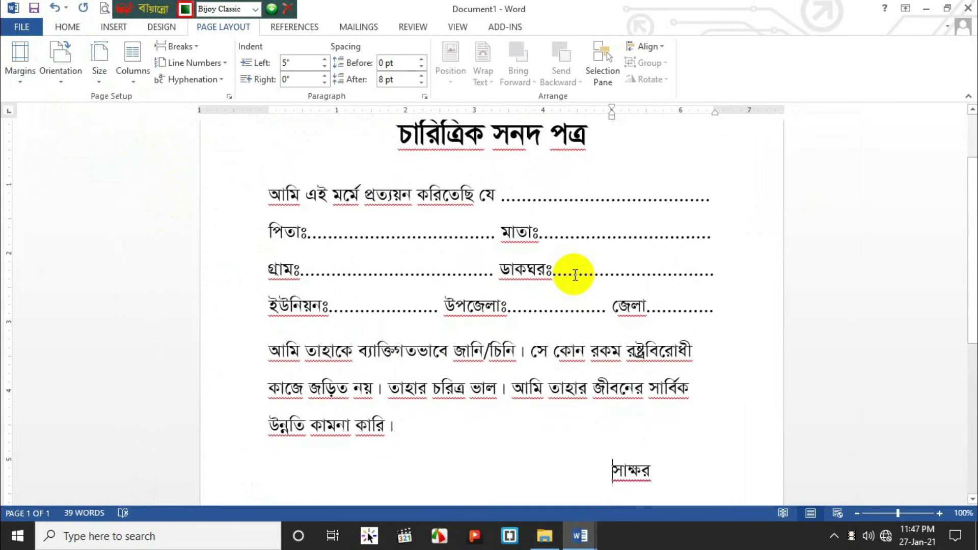
- Draw a straight horizontal line about 1.74" long just above the word সাক্ষর
left_click_drag(648, 430, 601, 436)
left_click(605, 423)
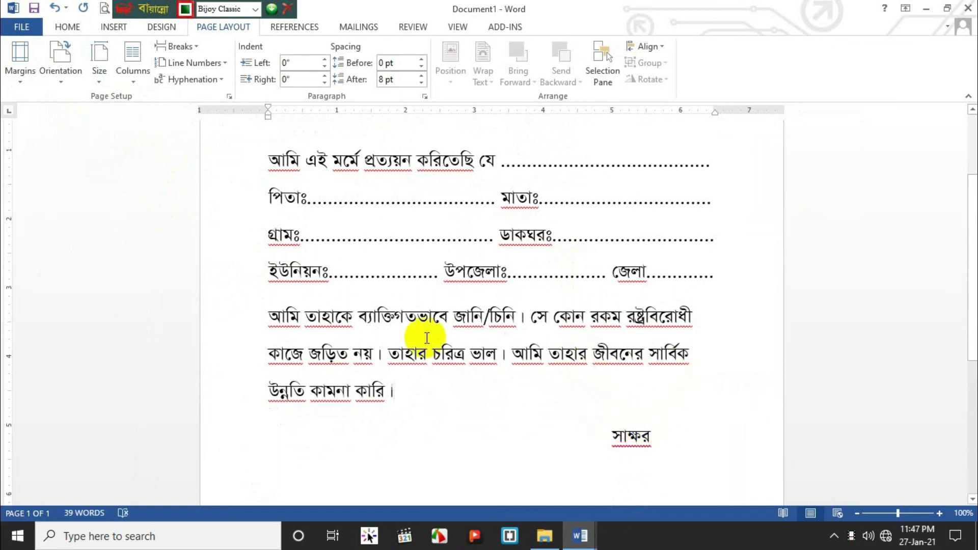
left_click(113, 28)
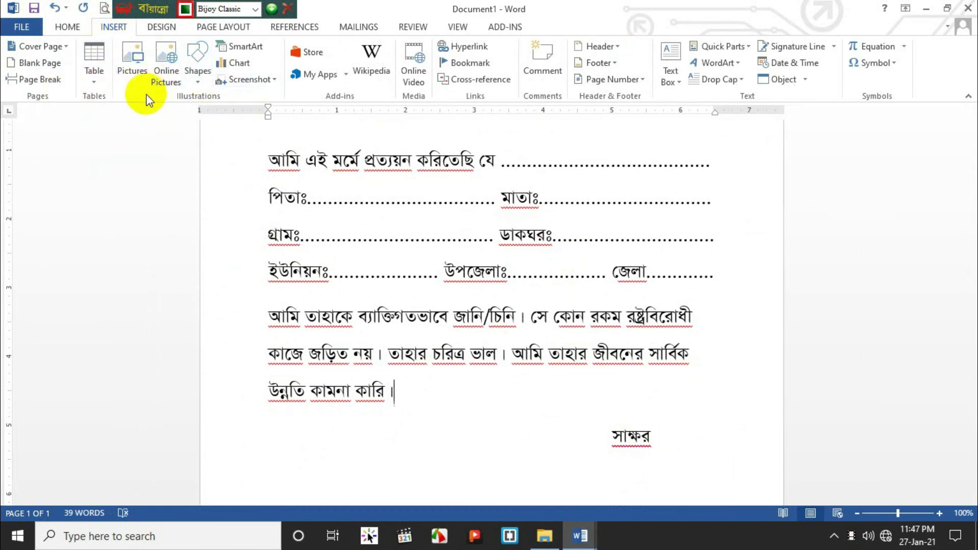
left_click(192, 50)
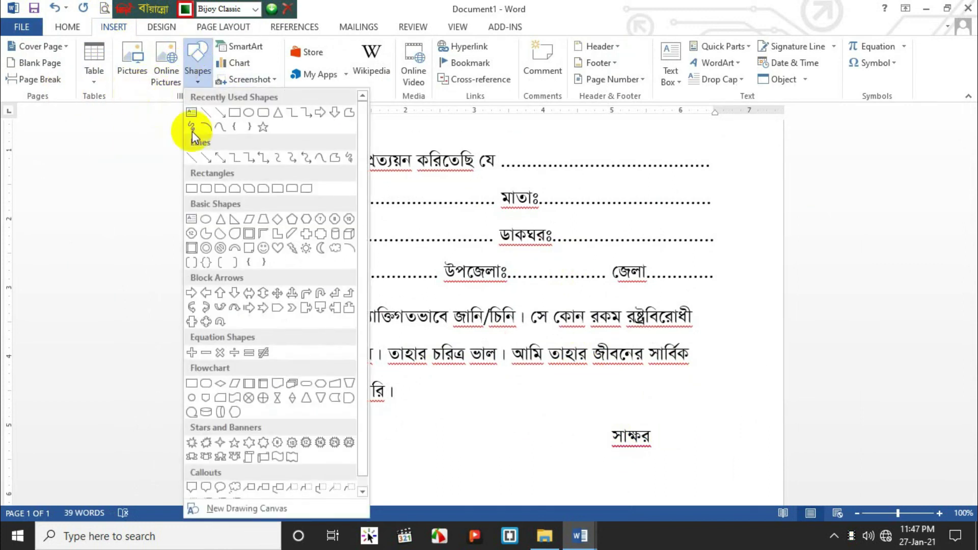
left_click(205, 114)
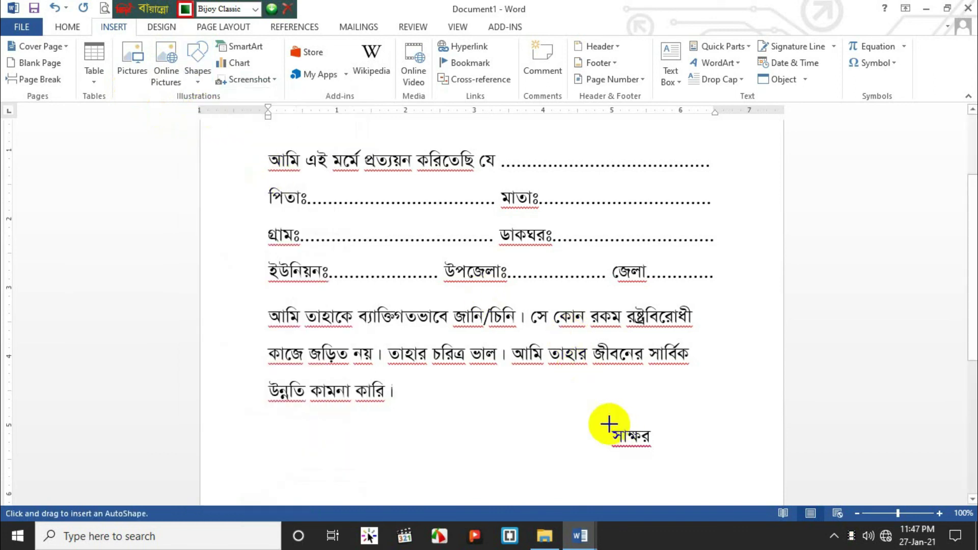
left_click_drag(578, 424, 697, 424)
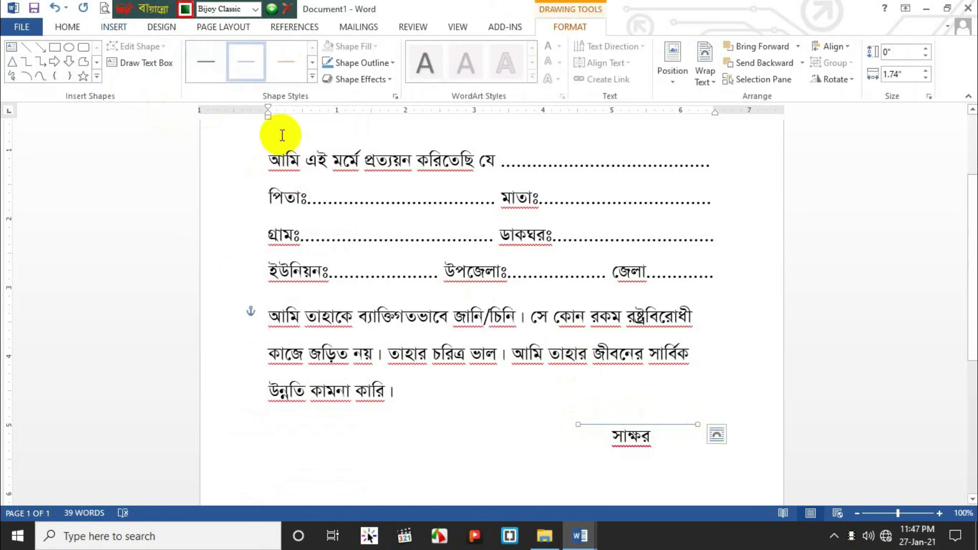
- Make the signature line's outline black and nudge it left so it is centred above সাক্ষর
left_click(387, 63)
left_click(340, 96)
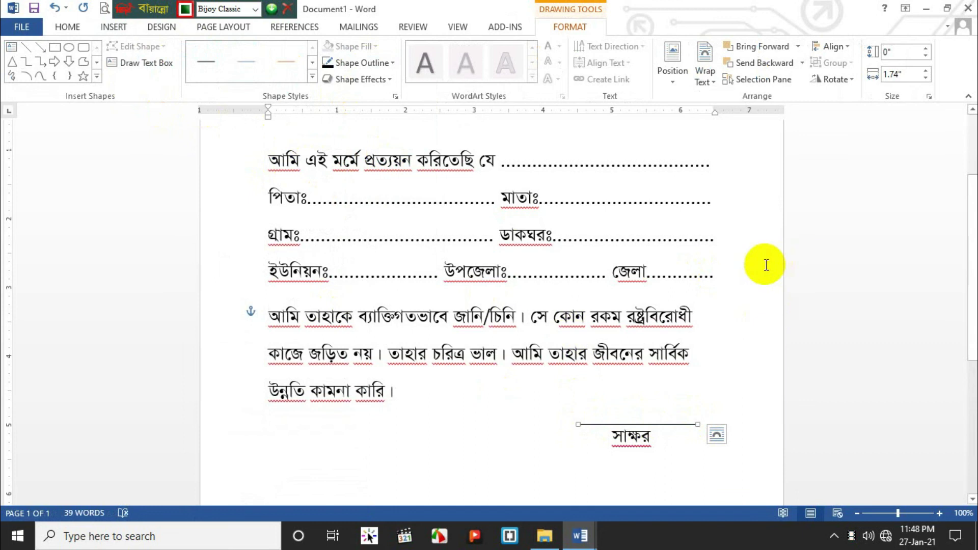
key("Down")
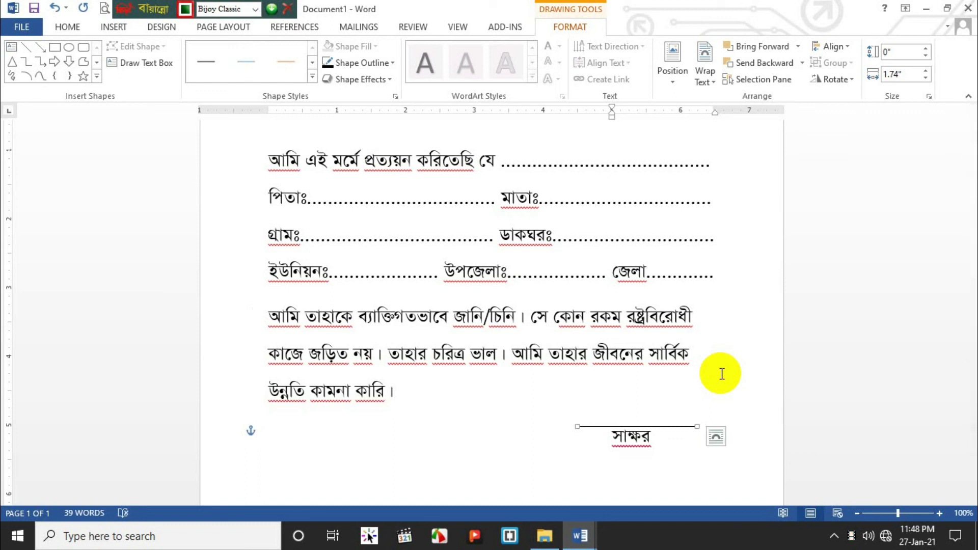
key("Up")
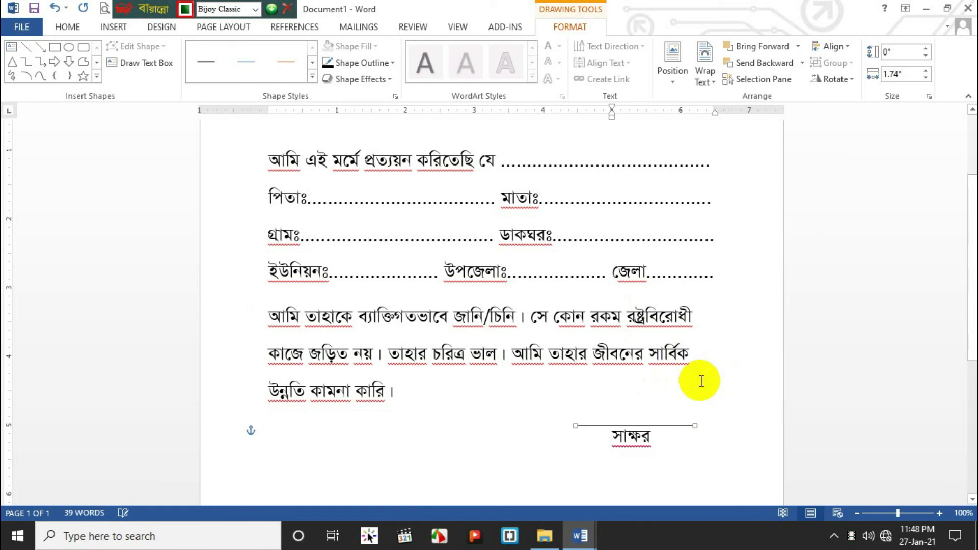
key("Left")
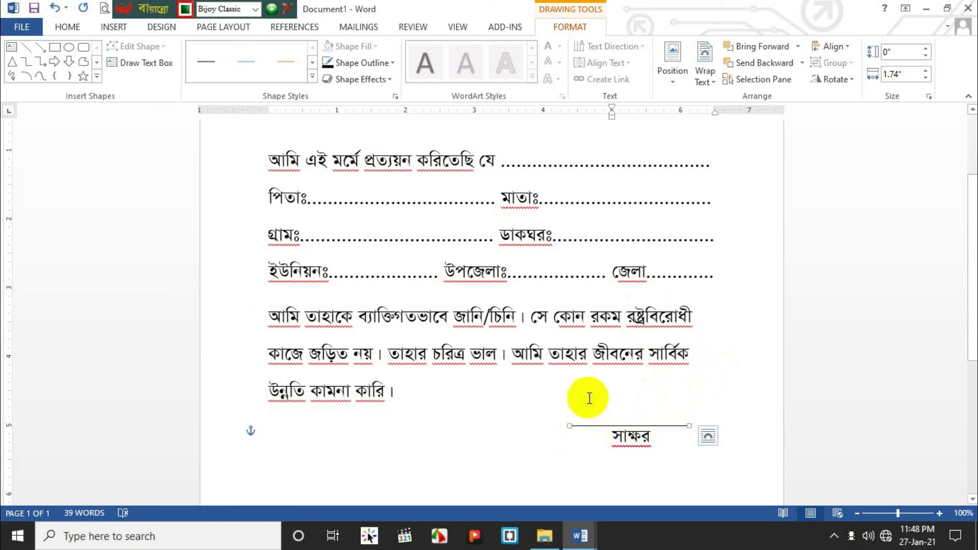
left_click(608, 355)
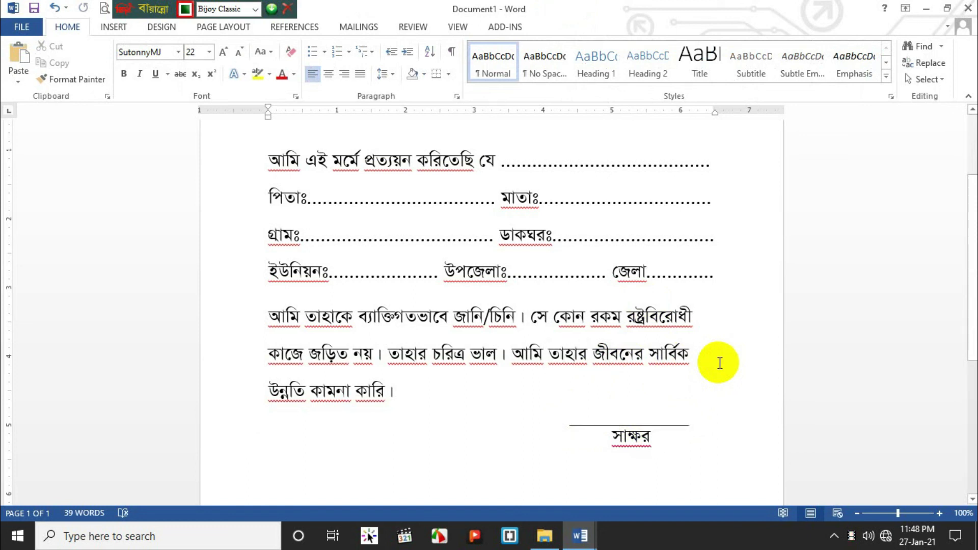
left_click(544, 358)
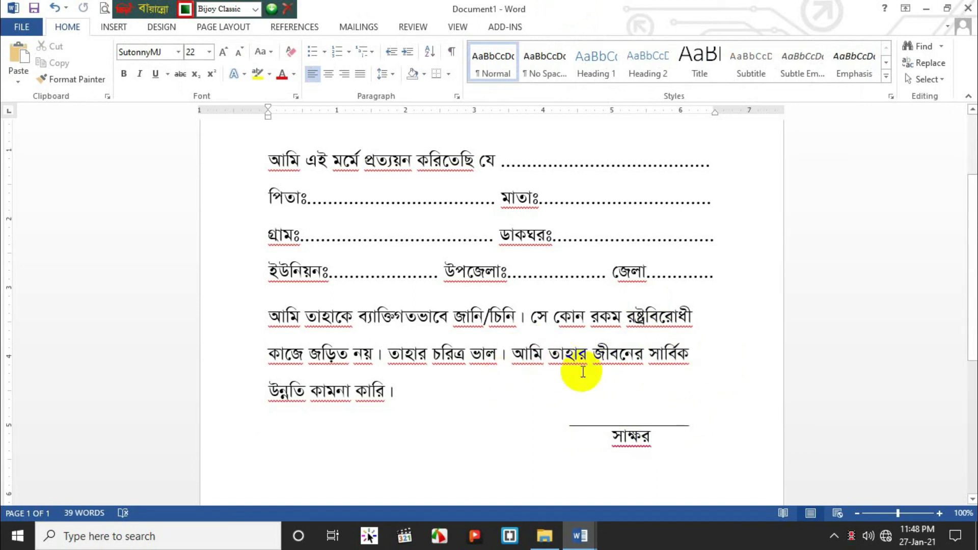
left_click(573, 427)
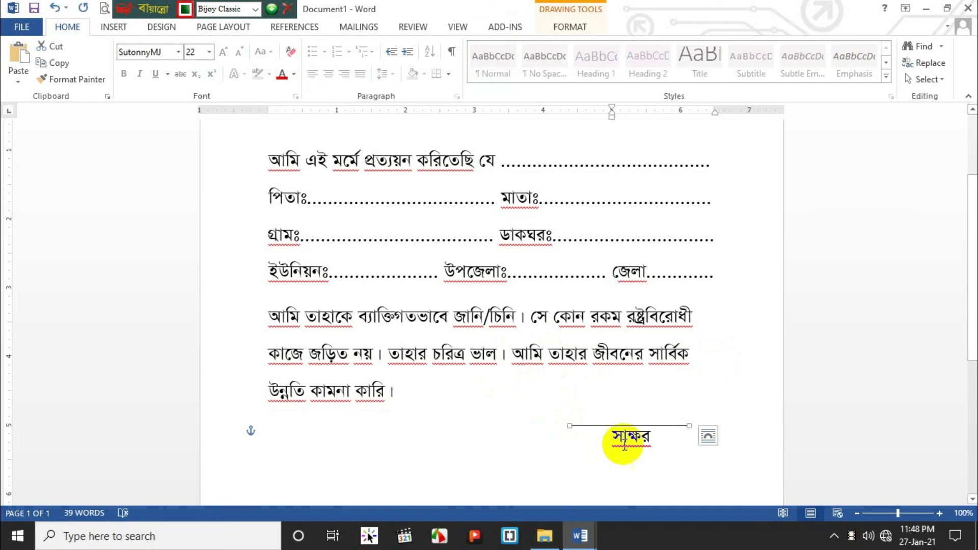
left_click(600, 394)
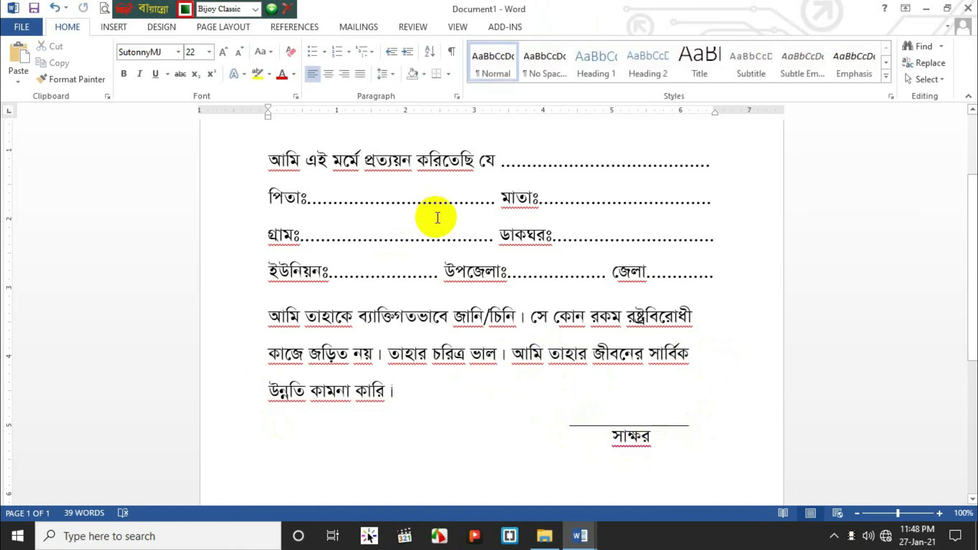
scroll(436, 218, "down", 5)
scroll(452, 235, "up", 6)
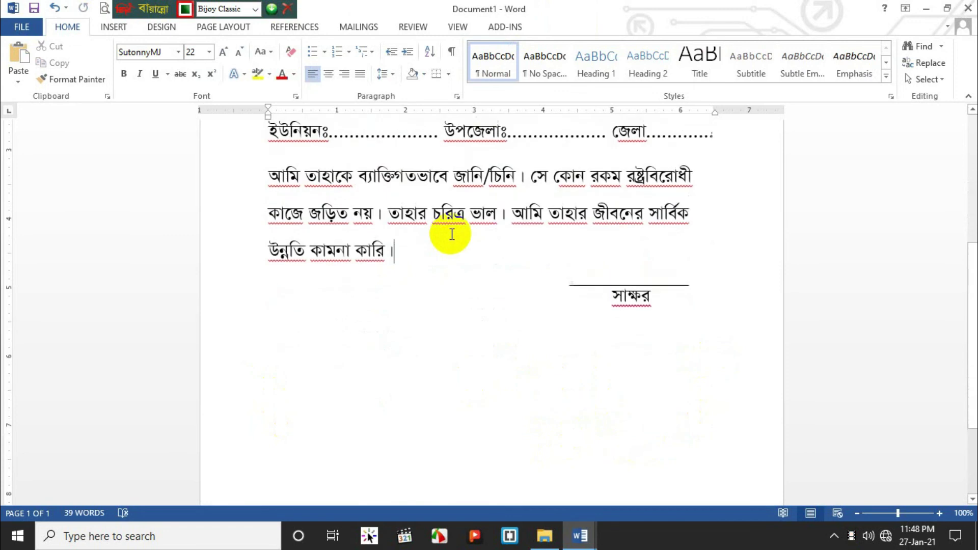